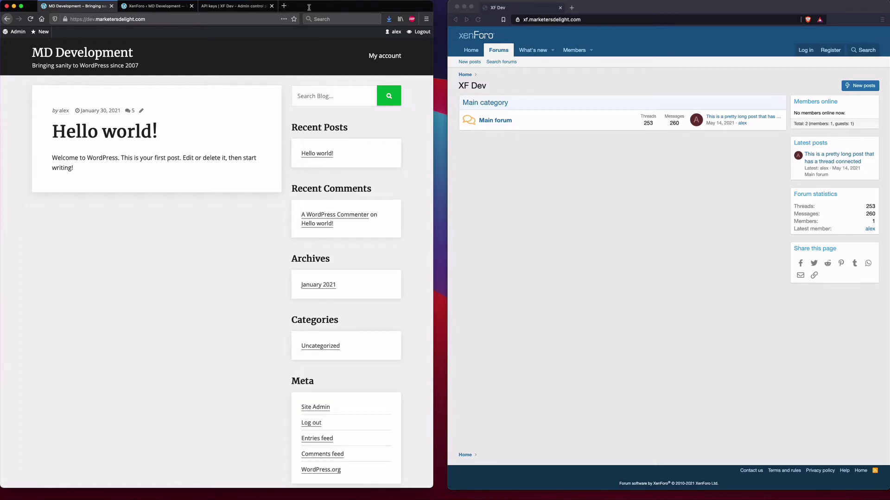
- Bring up the XenForo to WordPress settings page in WordPress
click(588, 89)
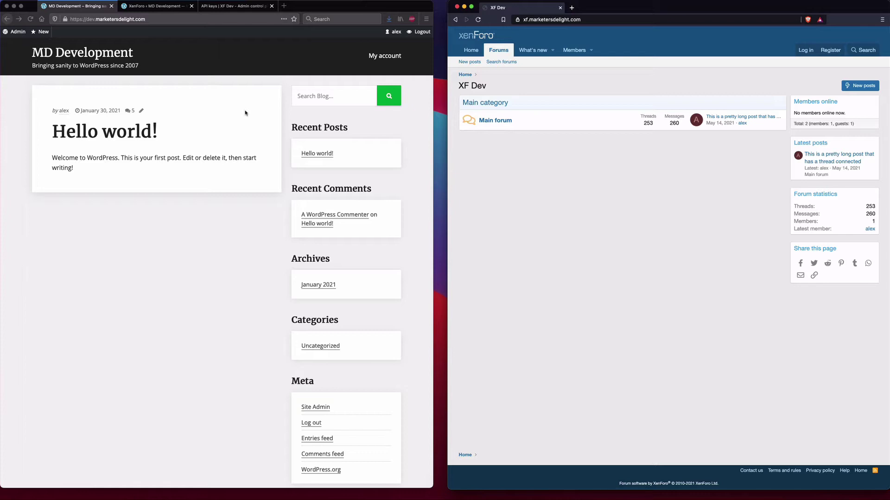
click(200, 79)
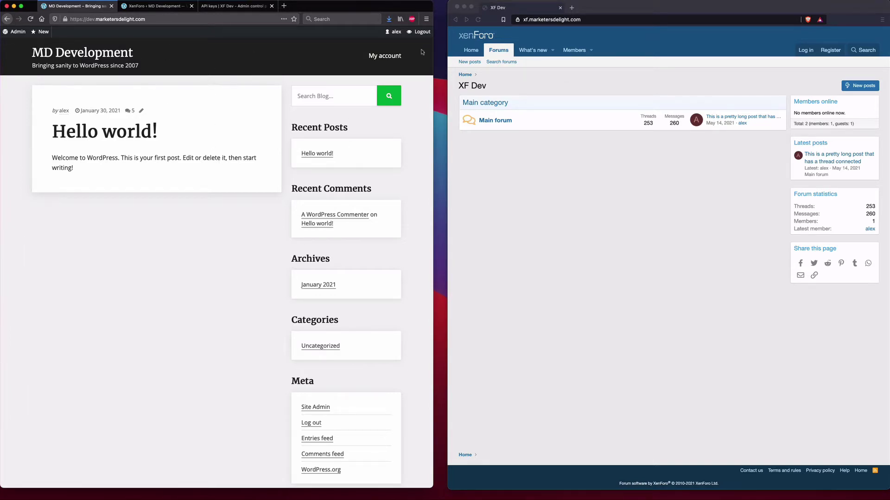
click(625, 223)
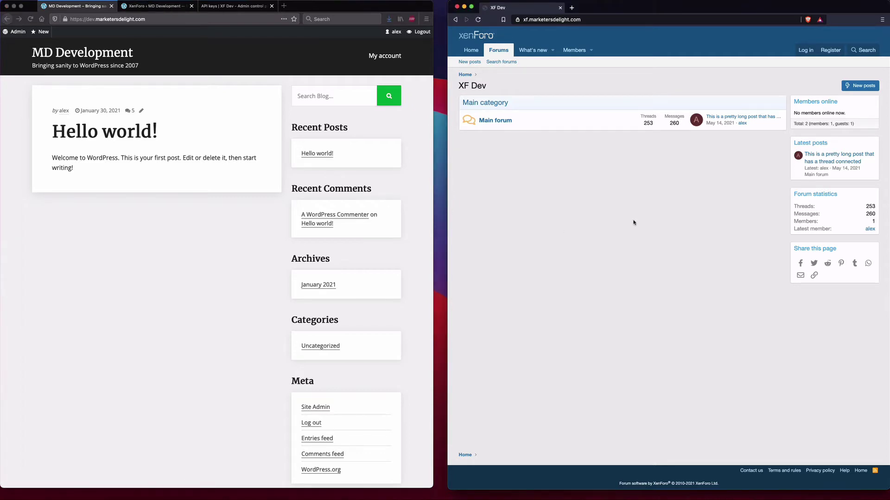
click(221, 60)
click(151, 6)
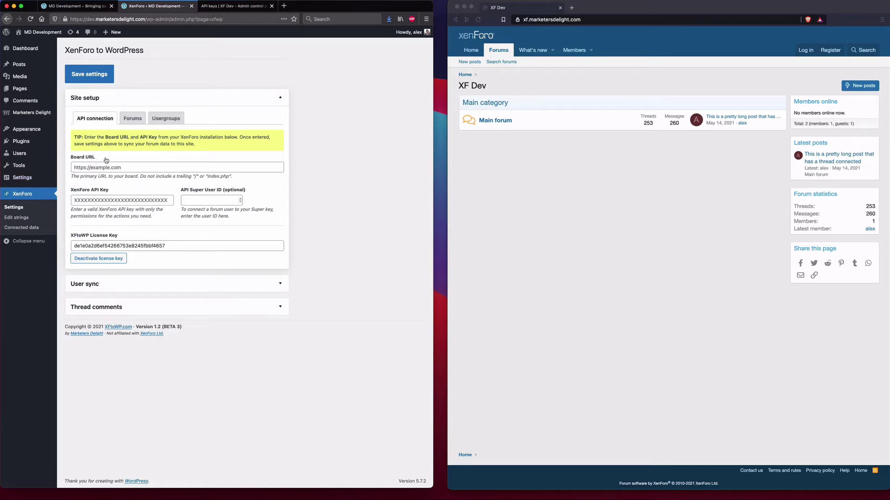
click(543, 20)
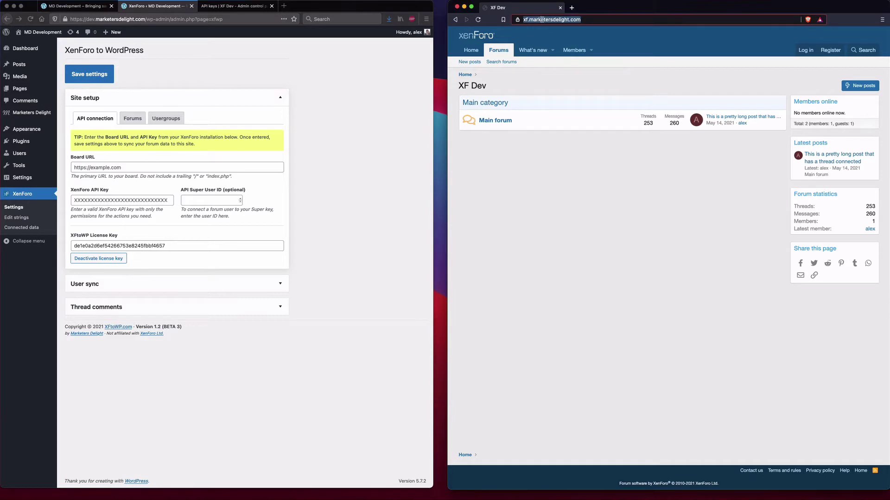
key(super+c)
click(95, 167)
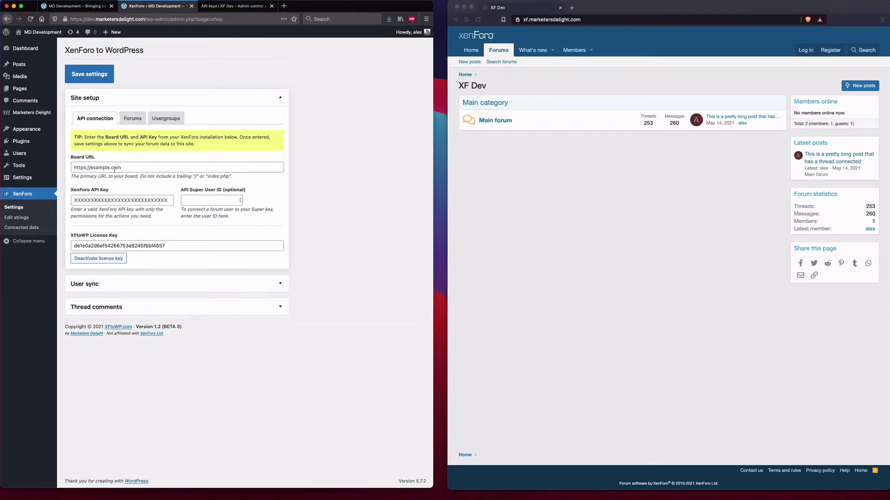
key(super+v)
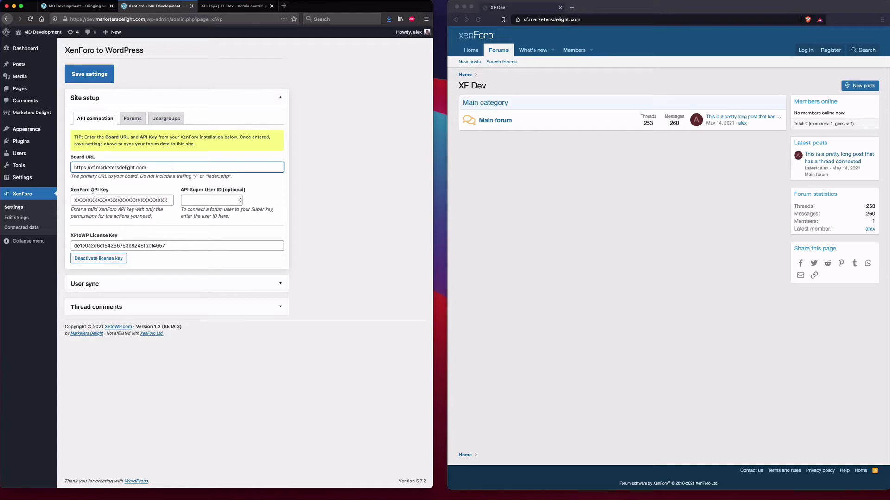
click(338, 182)
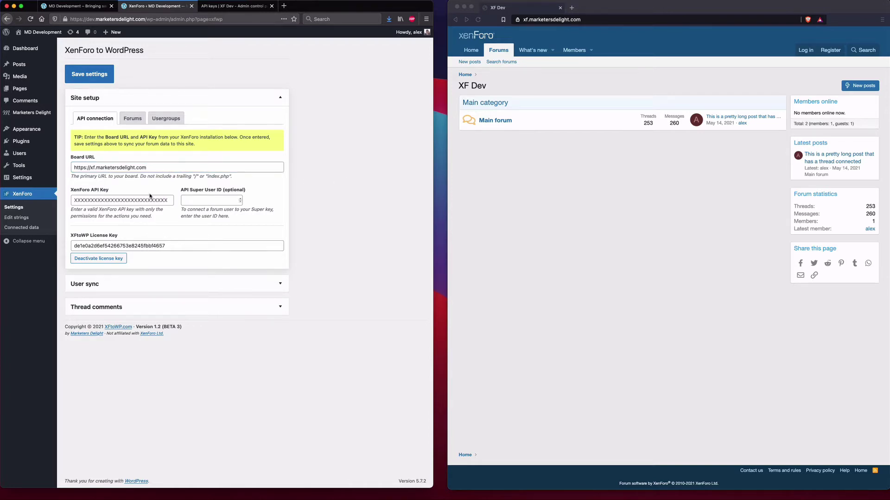
click(220, 8)
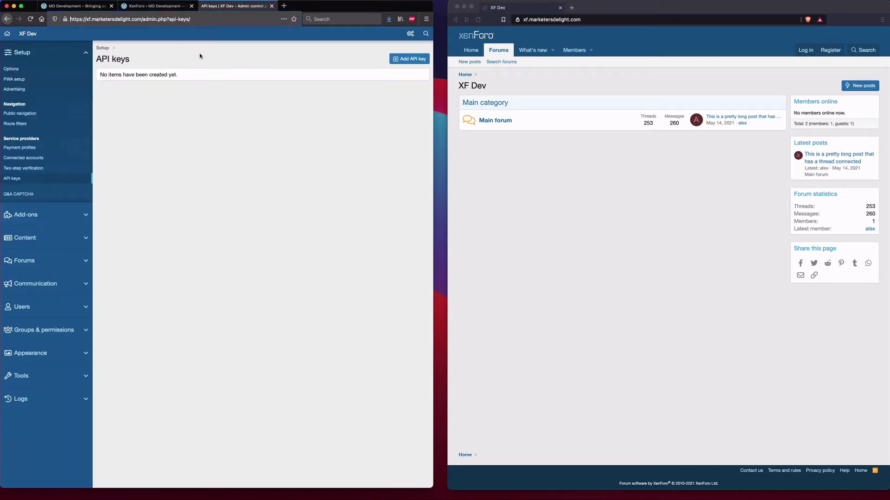
- Start a new API key and confirm the admin password using the saved login
click(584, 227)
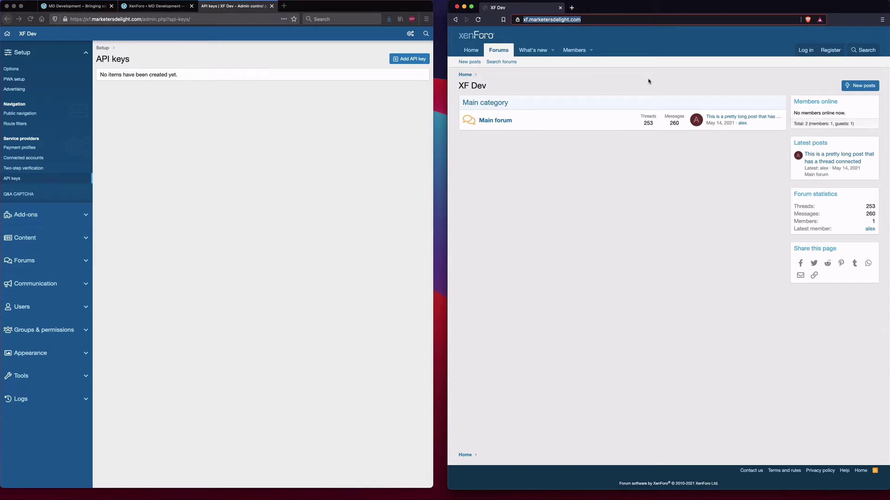
click(294, 89)
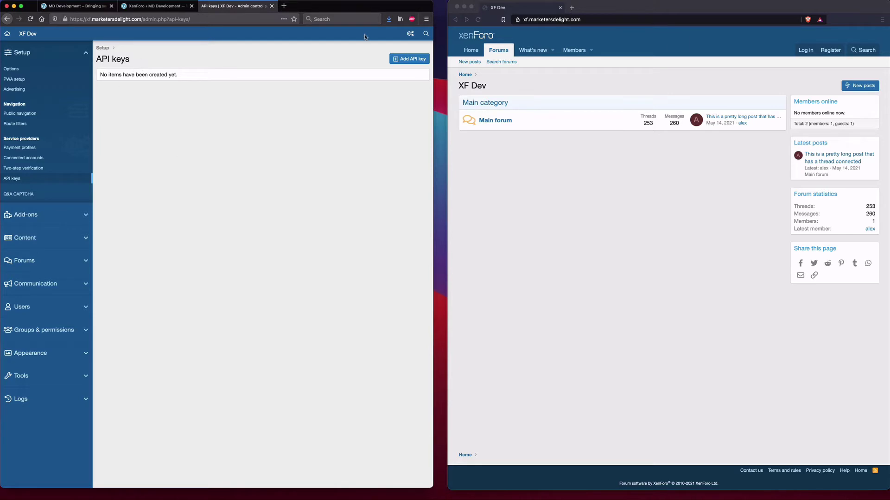
click(409, 61)
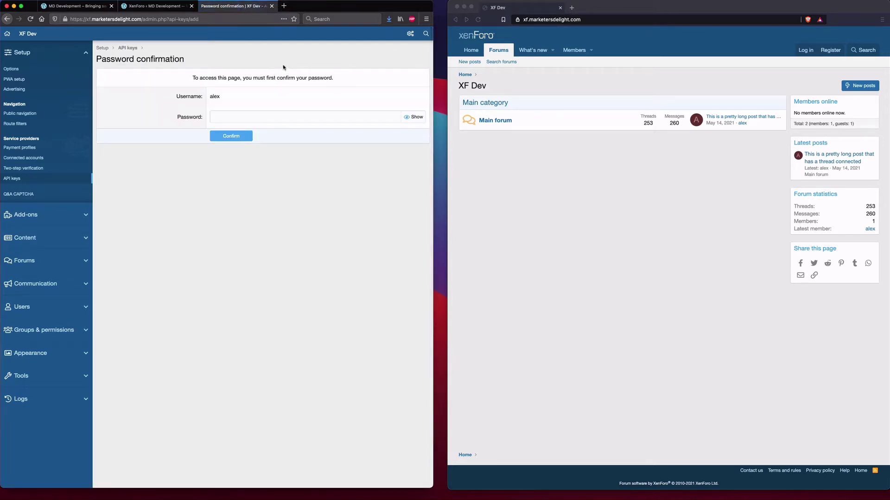
click(252, 122)
click(264, 128)
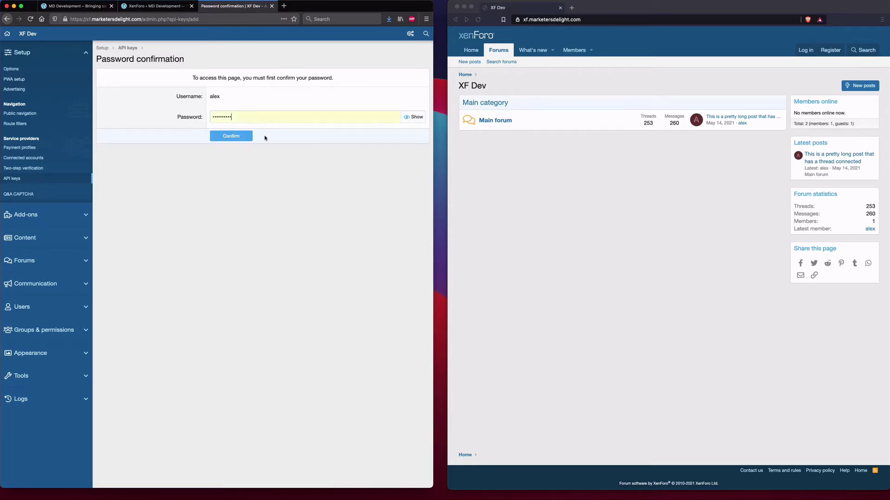
key(Return)
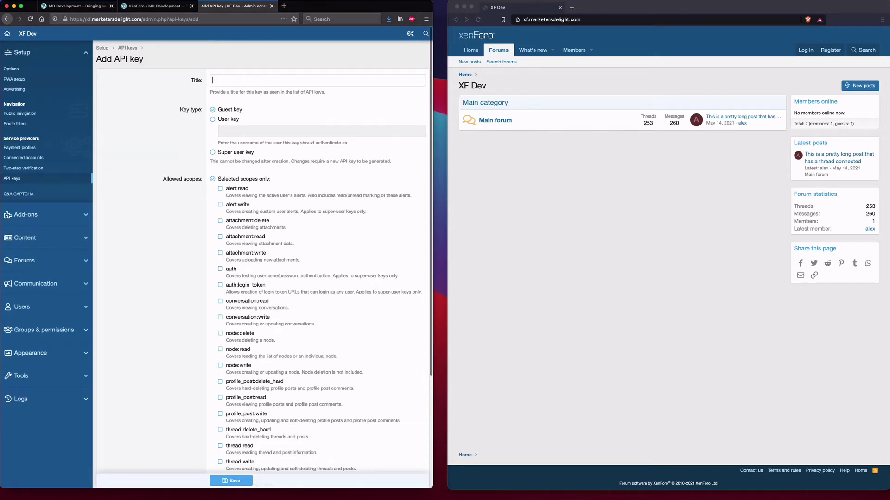
- Title the key 'Test Dev key', choose Super user key, and review the scopes list
text(Test Dev key)
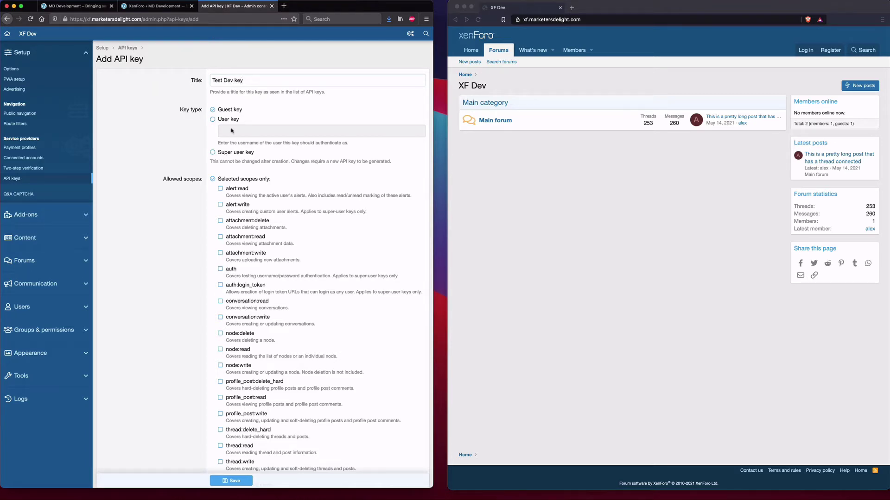
click(238, 154)
scroll(278, 110, down, 1)
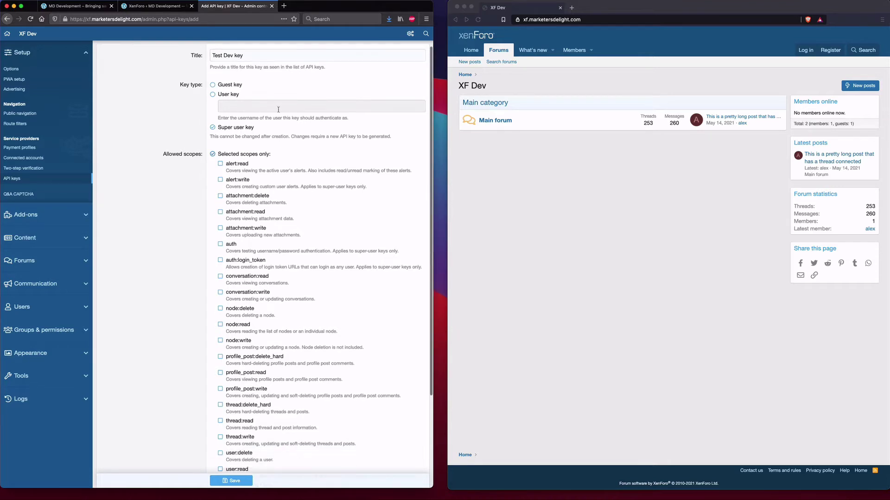
scroll(193, 104, down, 1)
scroll(188, 126, down, 1)
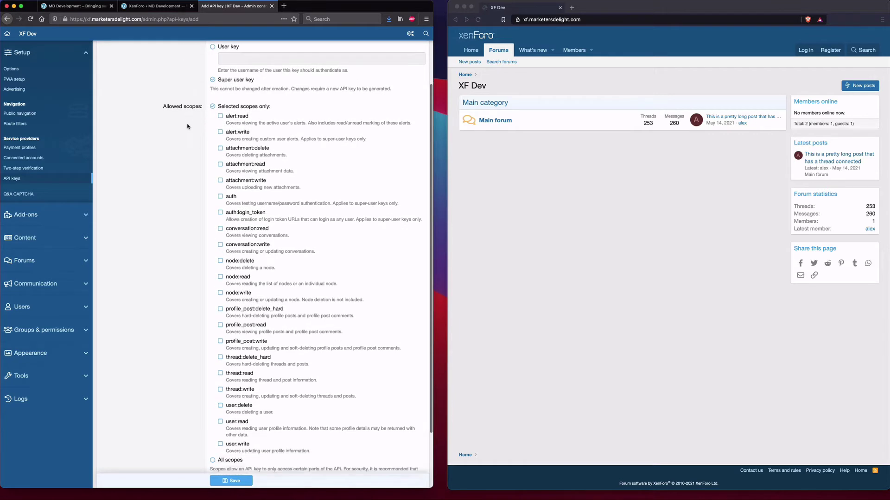
scroll(188, 126, down, 2)
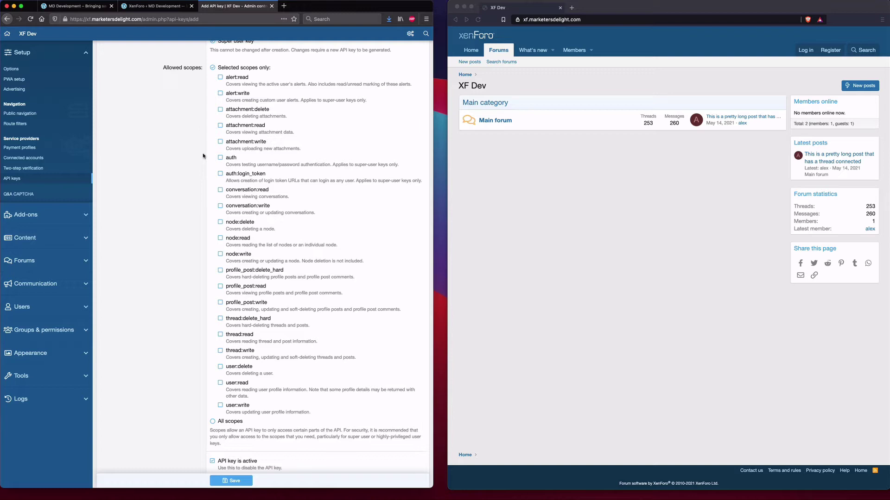
scroll(300, 249, up, 1)
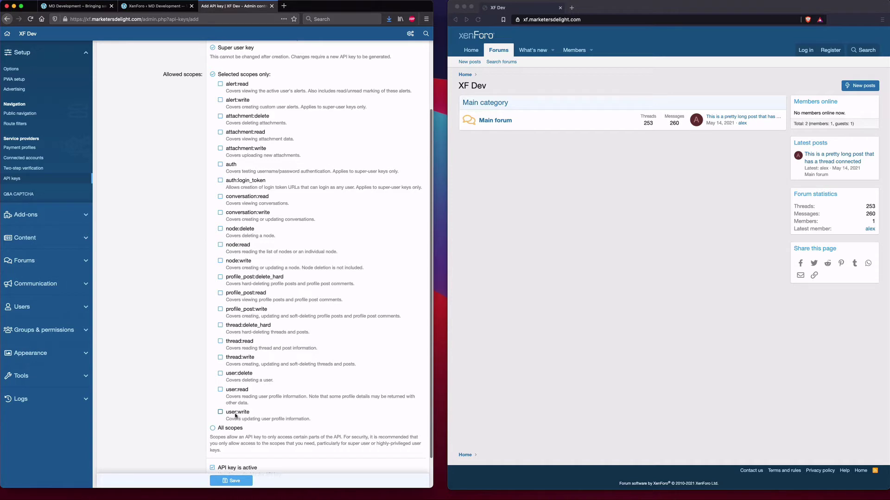
- Tick the user:write, user:read and user:delete scopes for the key
click(249, 413)
click(243, 394)
click(252, 381)
scroll(232, 324, down, 1)
scroll(218, 268, up, 1)
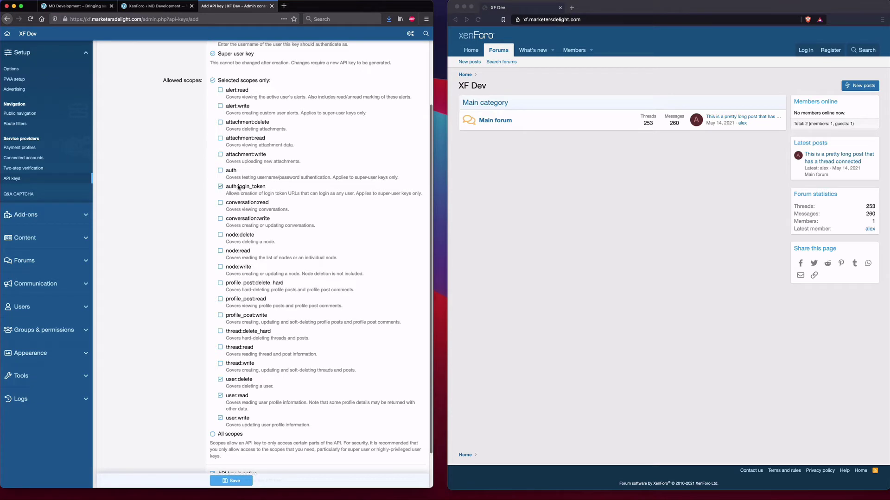
- Tick the auth:login_token and auth scopes, then save the Test Dev key
click(242, 187)
click(237, 174)
scroll(207, 273, down, 2)
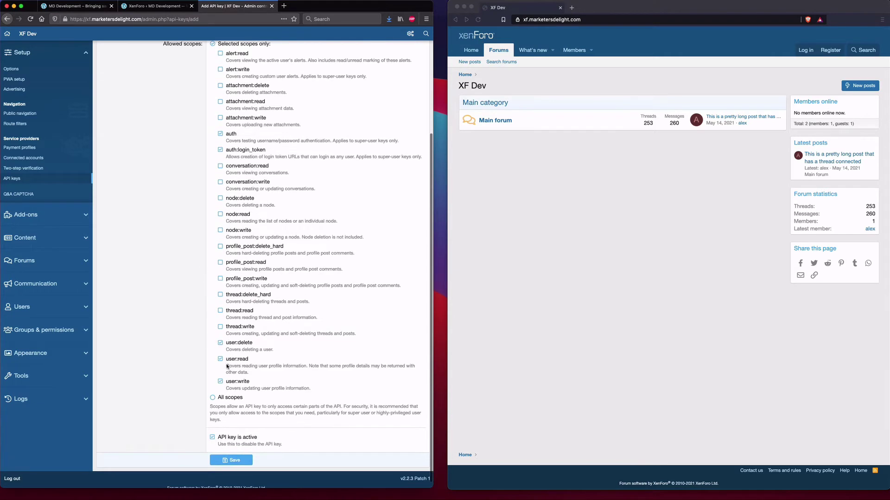
scroll(250, 270, up, 1)
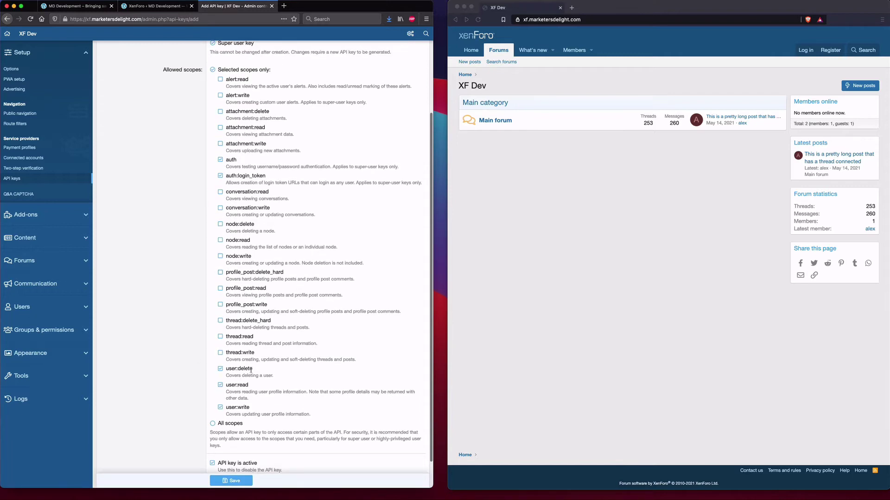
scroll(178, 294, down, 1)
scroll(266, 251, up, 2)
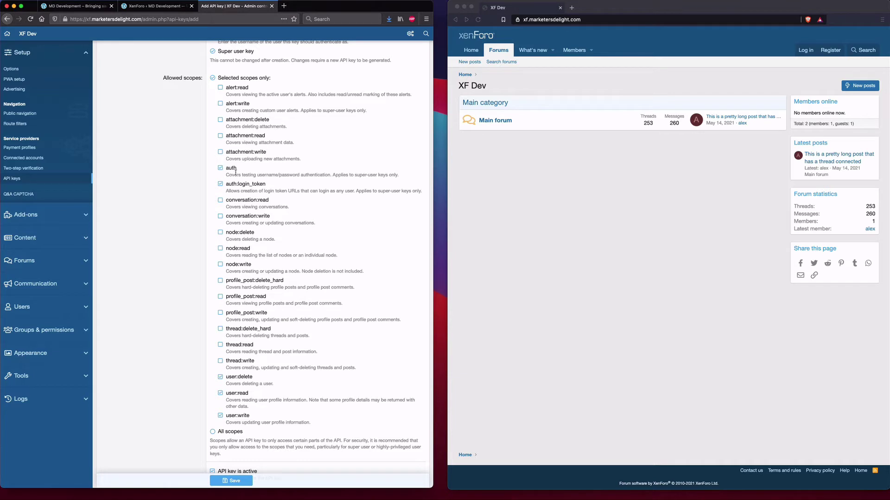
scroll(234, 301, down, 2)
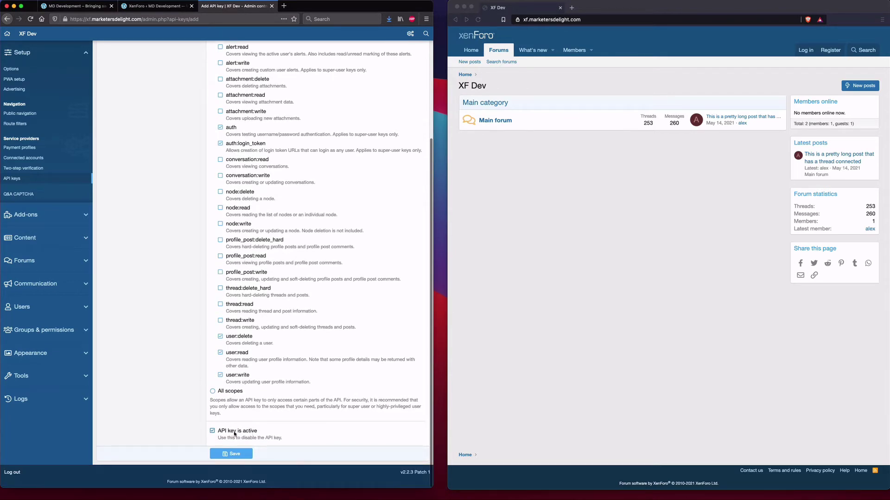
click(236, 456)
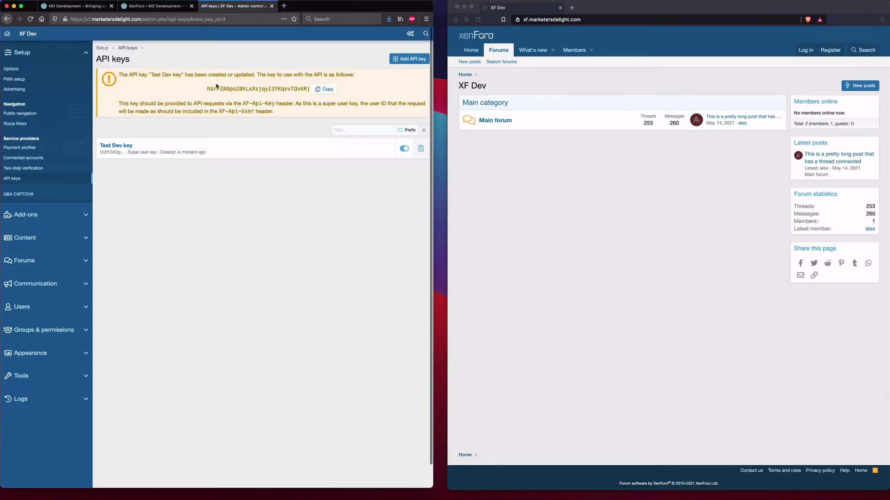
- Copy the Test Dev key and paste it into WordPress's XenForo API Key field
click(324, 89)
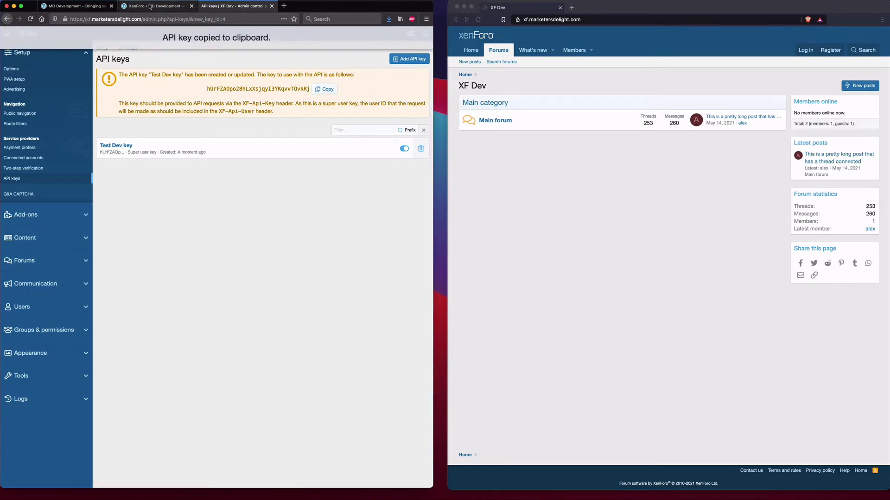
click(124, 4)
click(106, 200)
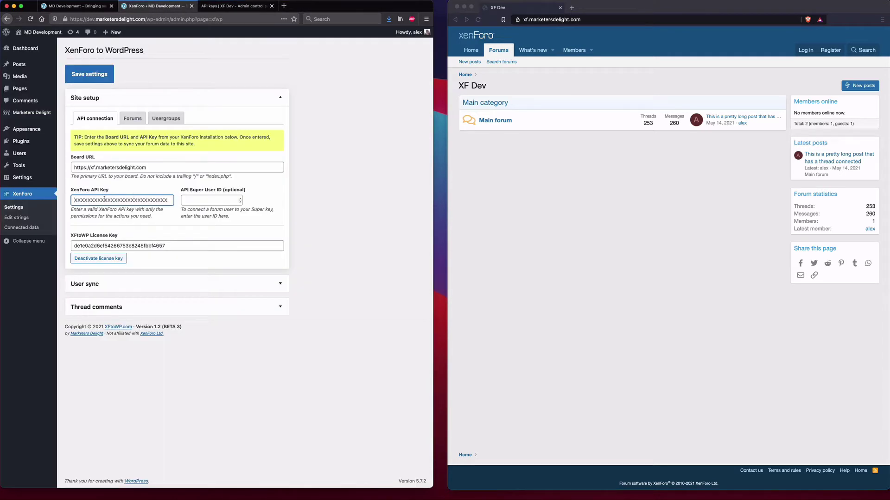
right_click(106, 200)
click(134, 232)
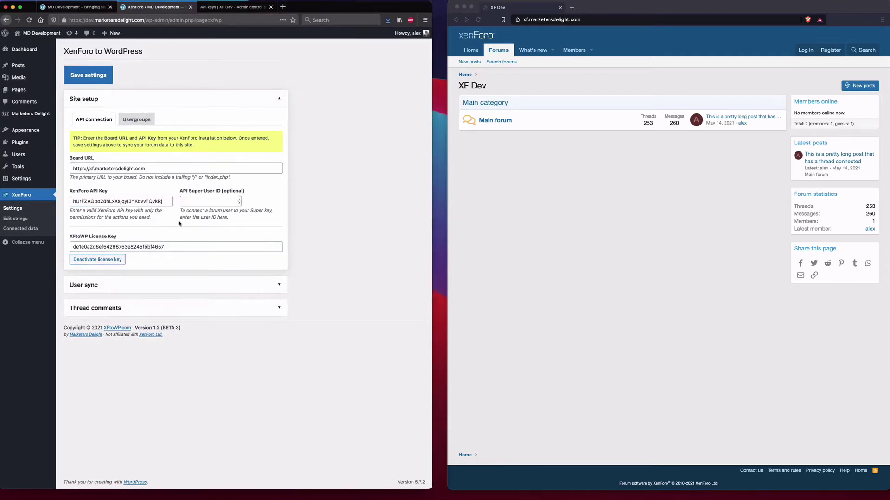
click(207, 201)
- Go to Groups & permissions > Administrators in XenForo and start adding an administrator
click(231, 7)
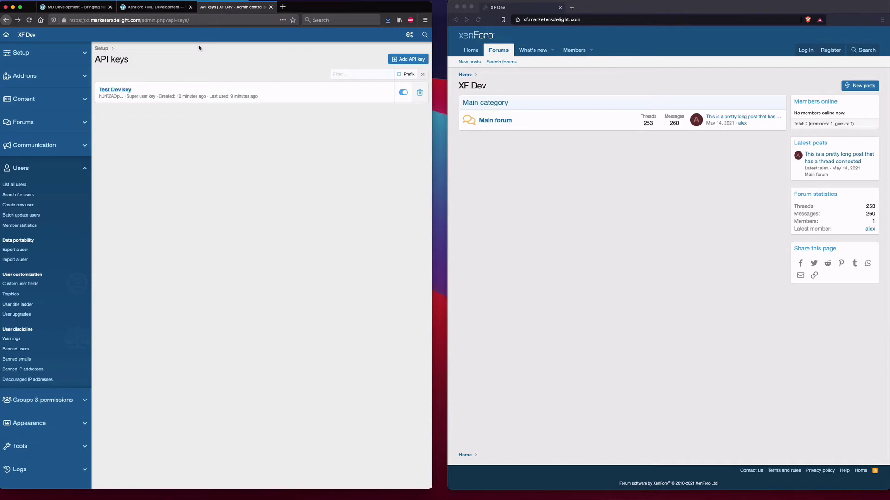
click(17, 184)
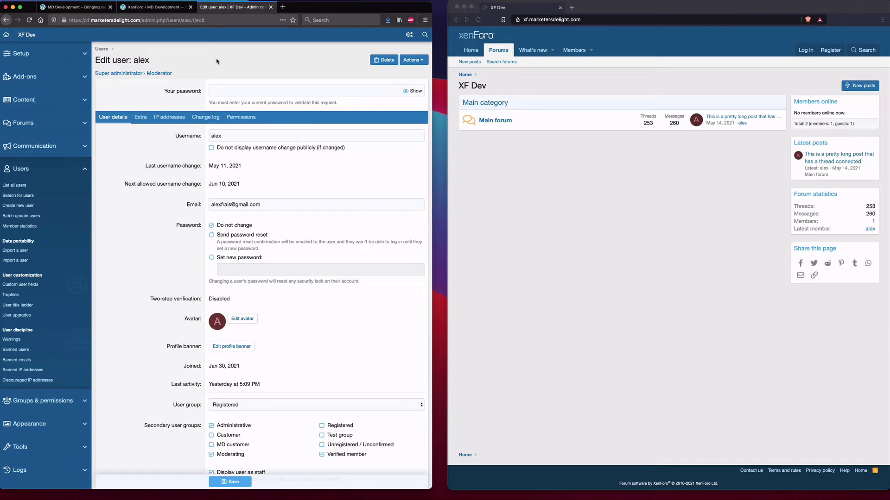
click(42, 401)
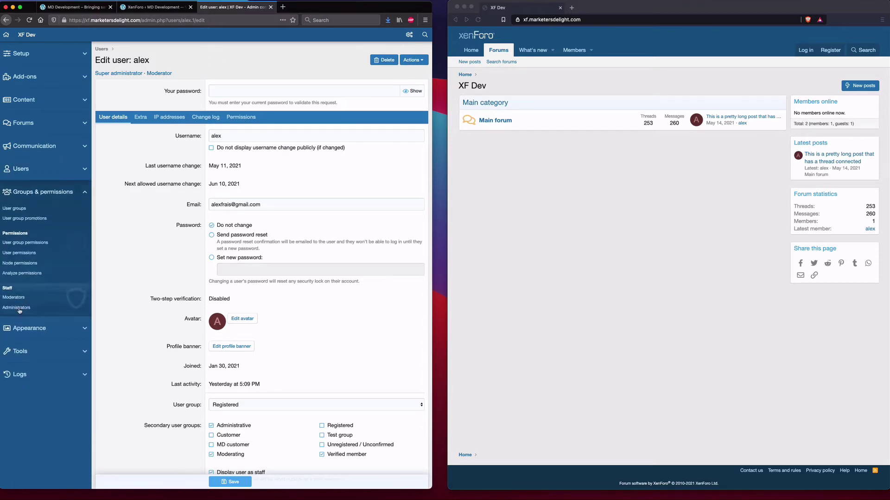
click(17, 309)
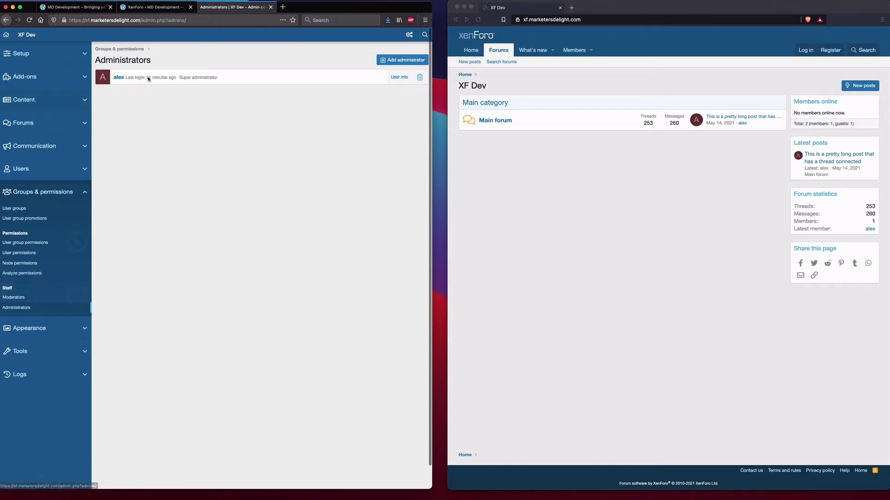
click(387, 60)
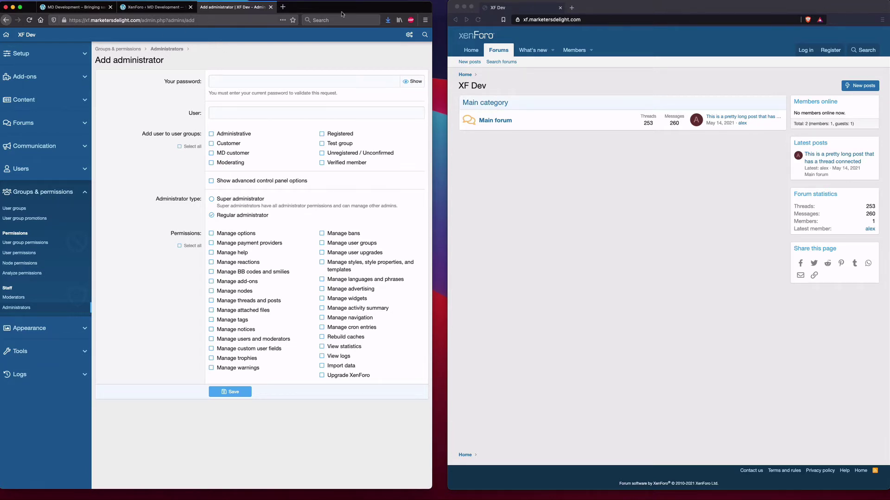
- Save the connection with API Super User ID 1, fetch the latest forum data, and review Site setup
click(138, 7)
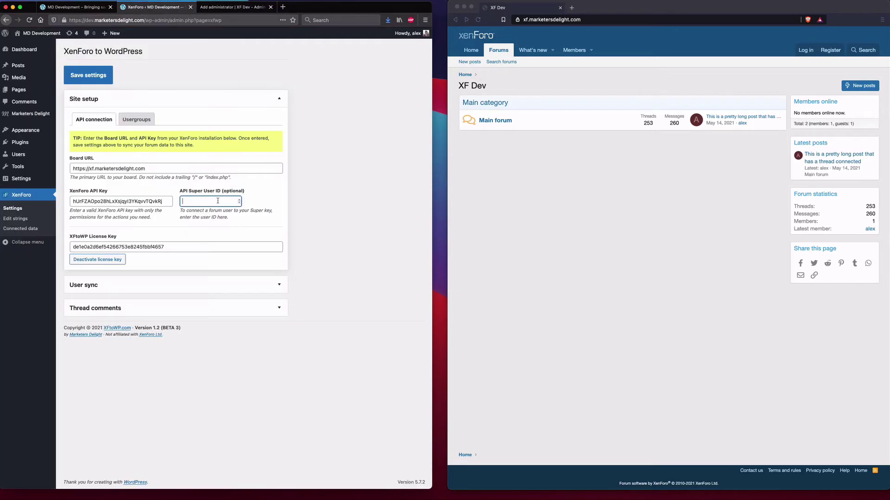
click(325, 189)
click(86, 76)
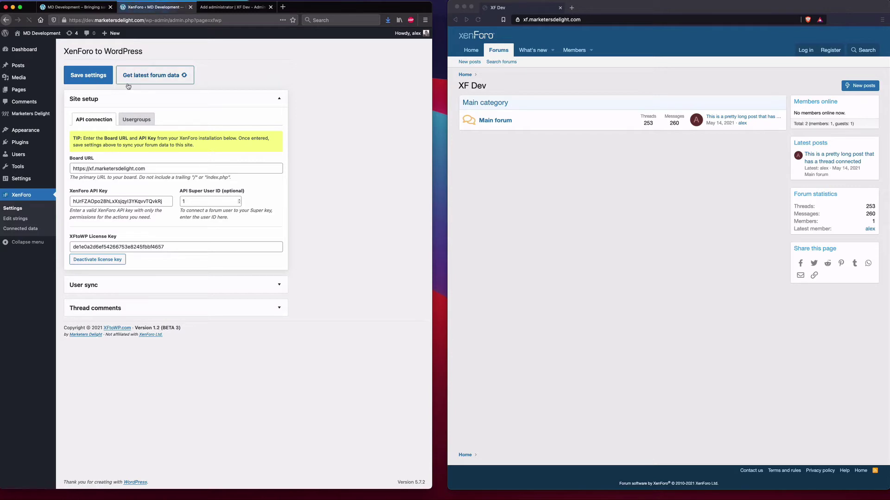
click(160, 80)
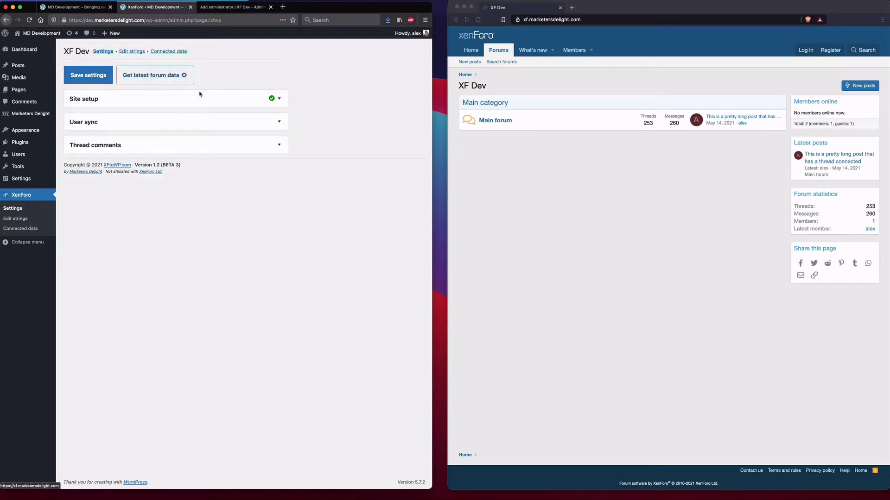
click(212, 99)
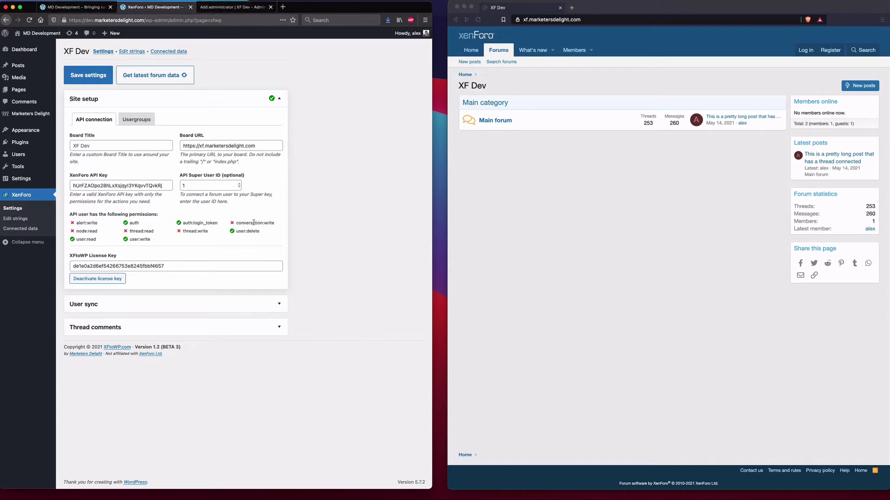
click(216, 9)
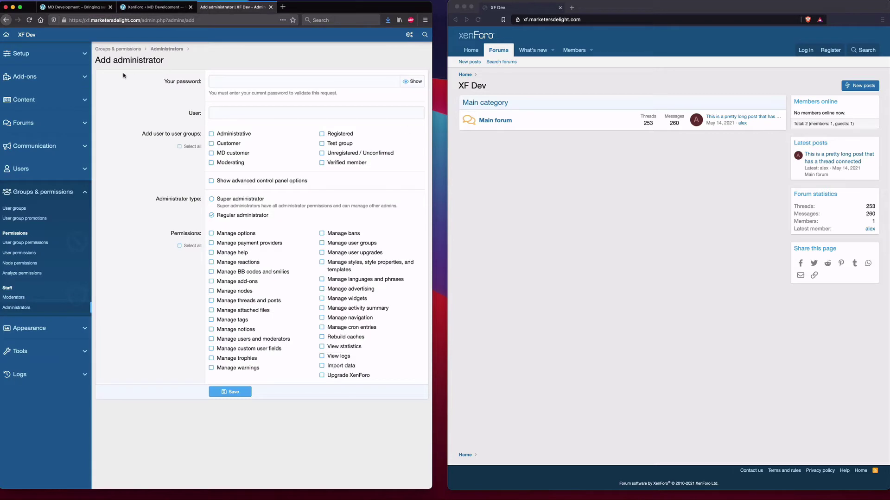
- Edit the Test Dev key to add the alert:write and conversation:write scopes and save it
mouse_move(28, 62)
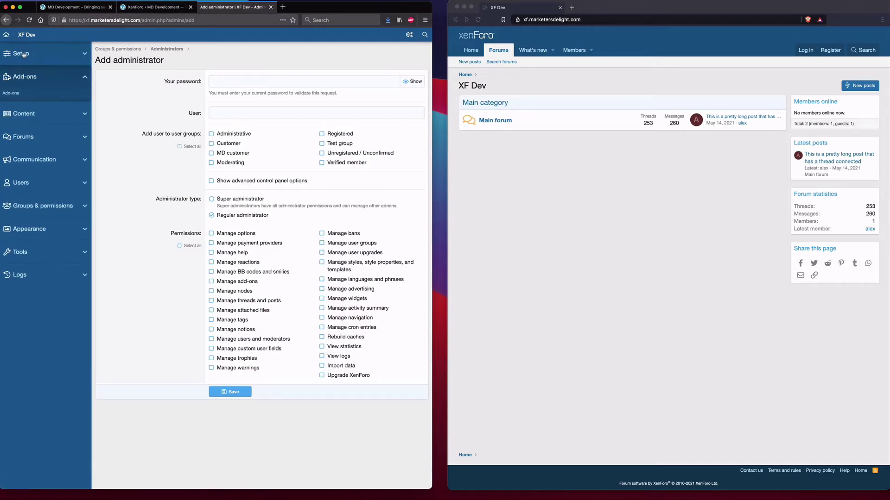
mouse_move(24, 46)
click(13, 181)
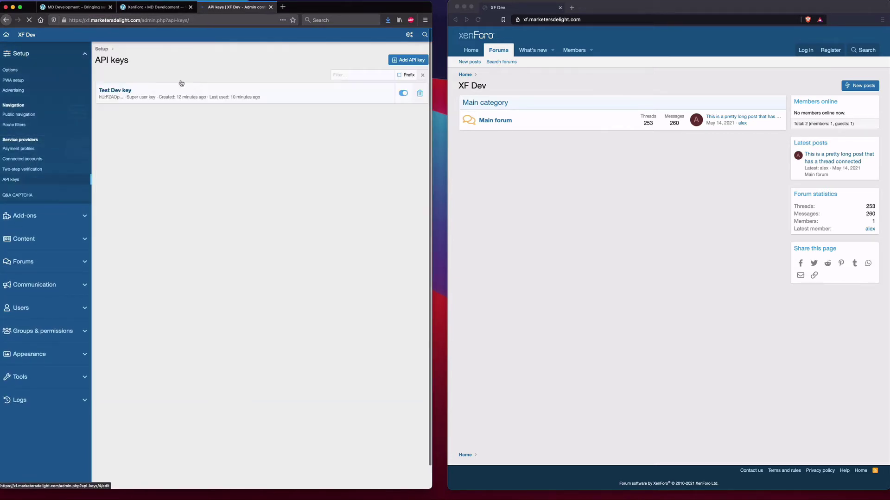
click(122, 91)
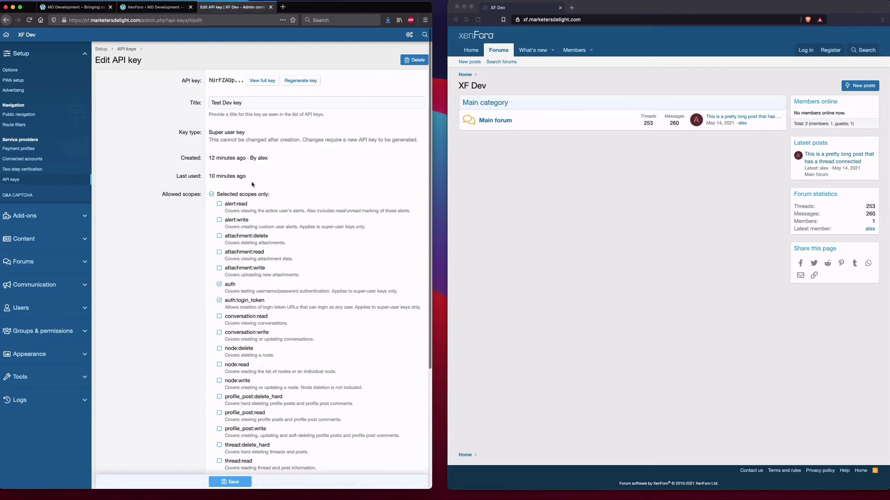
scroll(319, 134, down, 5)
click(236, 127)
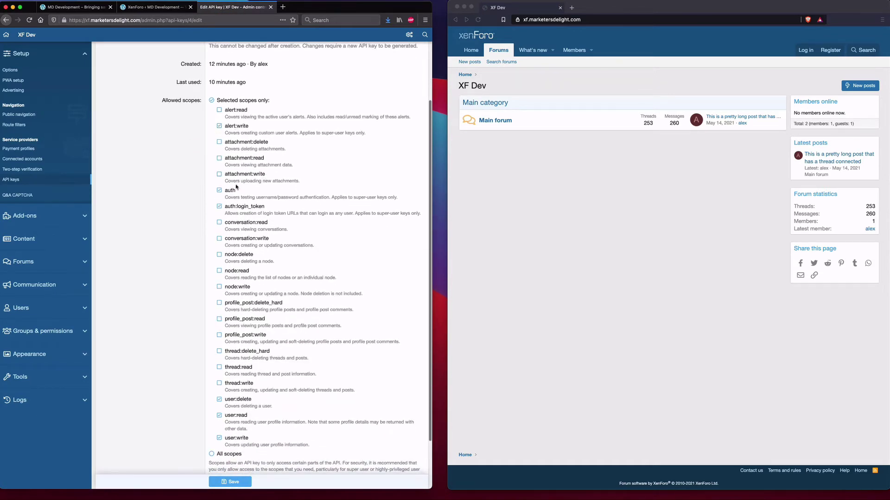
scroll(254, 206, down, 1)
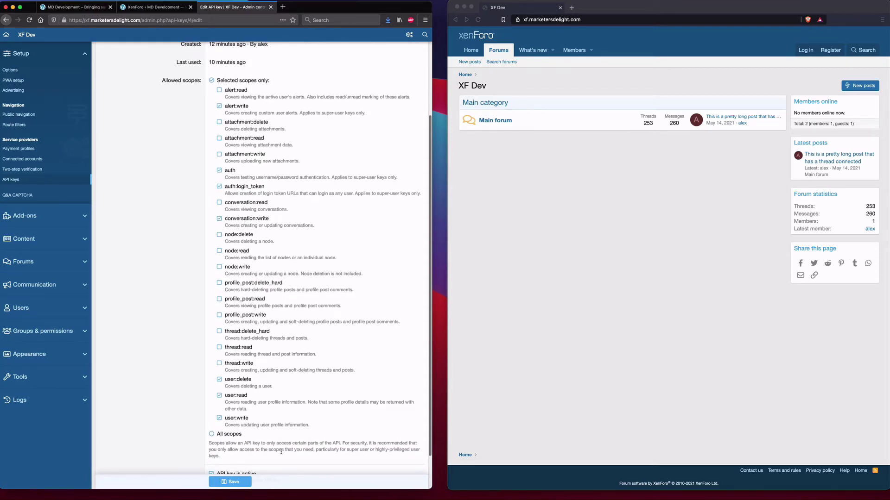
click(230, 481)
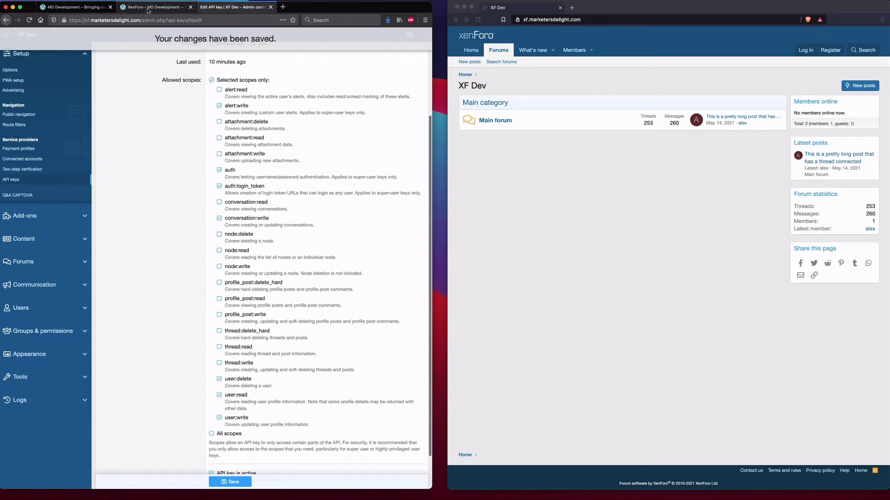
click(153, 7)
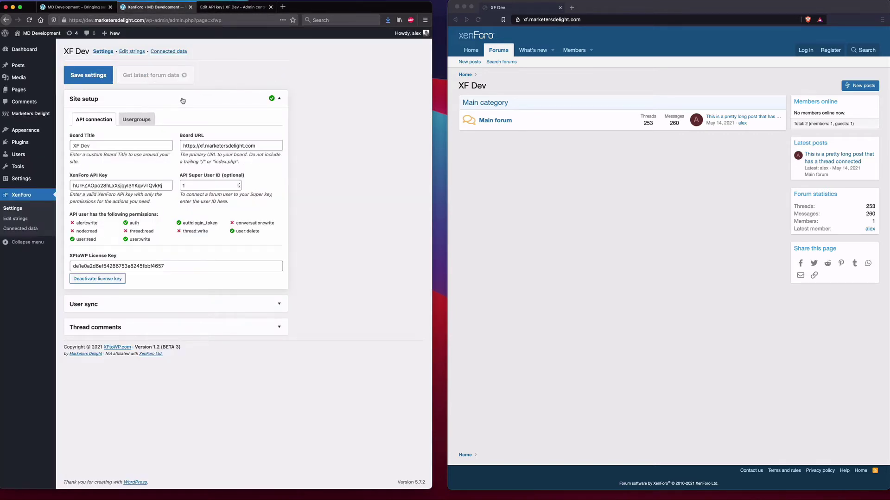
- Refresh Site setup to confirm alert:write and conversation:write, then add a blank usergroup mapping row
click(184, 98)
click(211, 100)
double_click(251, 223)
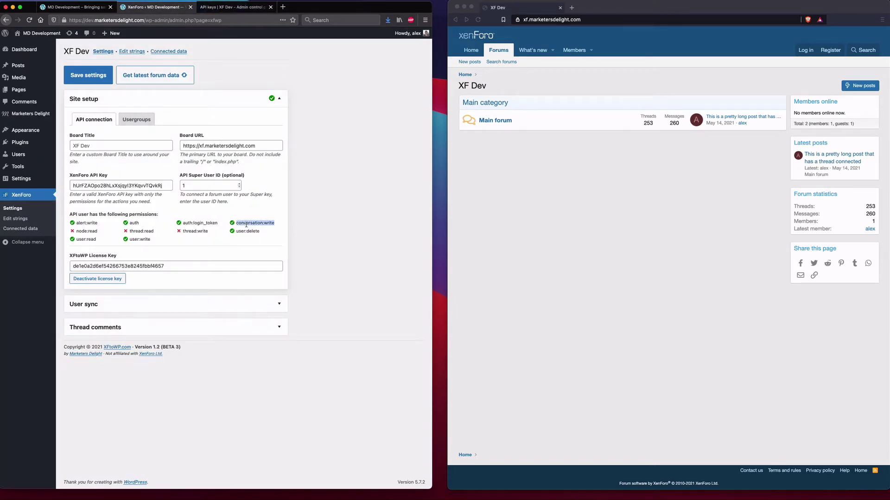
double_click(86, 224)
click(328, 167)
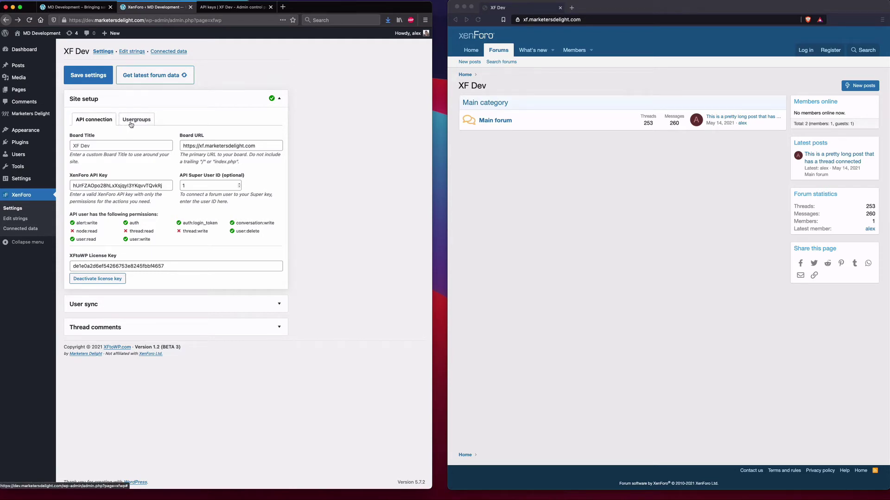
click(131, 121)
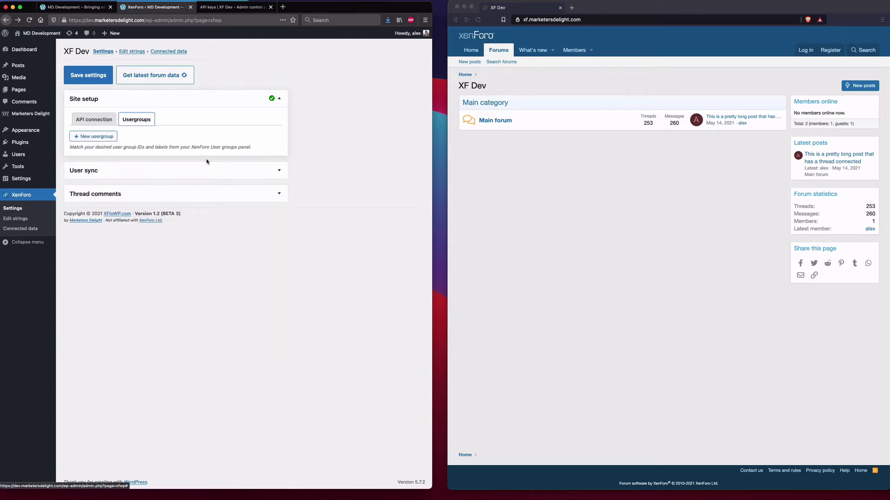
click(97, 139)
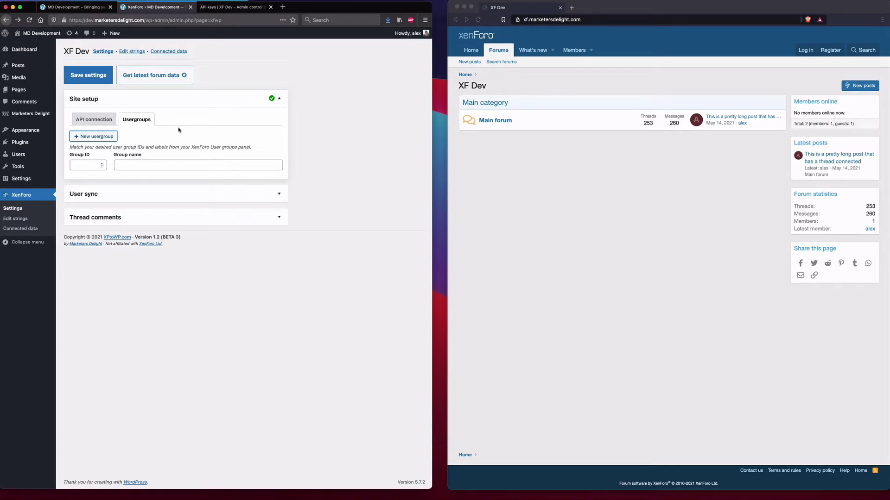
- Review the Customer group's settings, then return to the XenForo User groups list
click(217, 7)
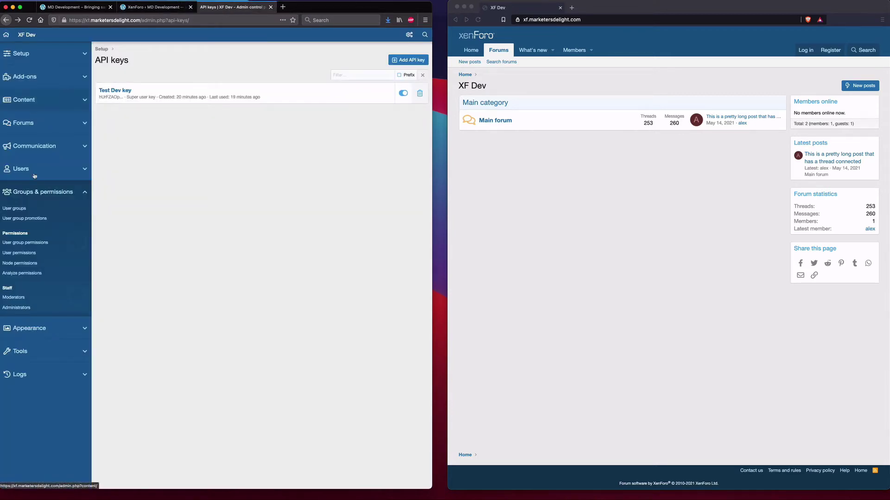
click(20, 210)
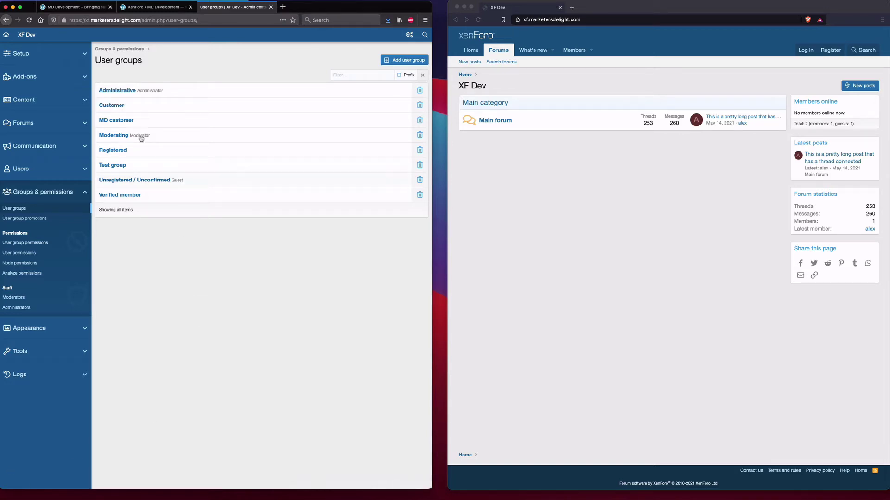
click(114, 108)
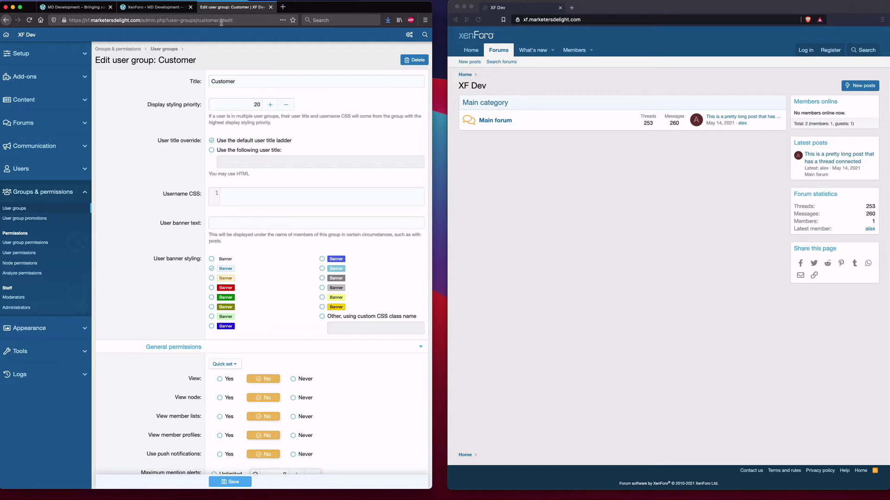
click(5, 20)
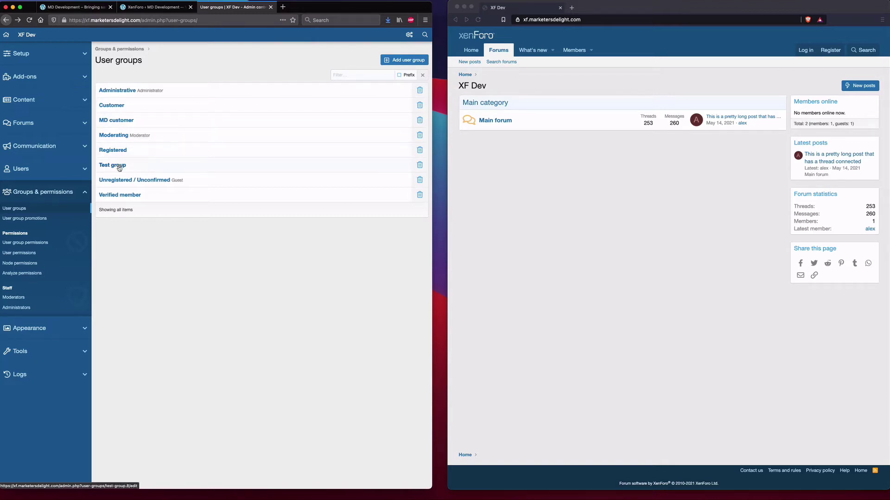
click(140, 10)
- Add four usergroup mapping rows with group IDs 5, 6, 7 and 8
click(95, 137)
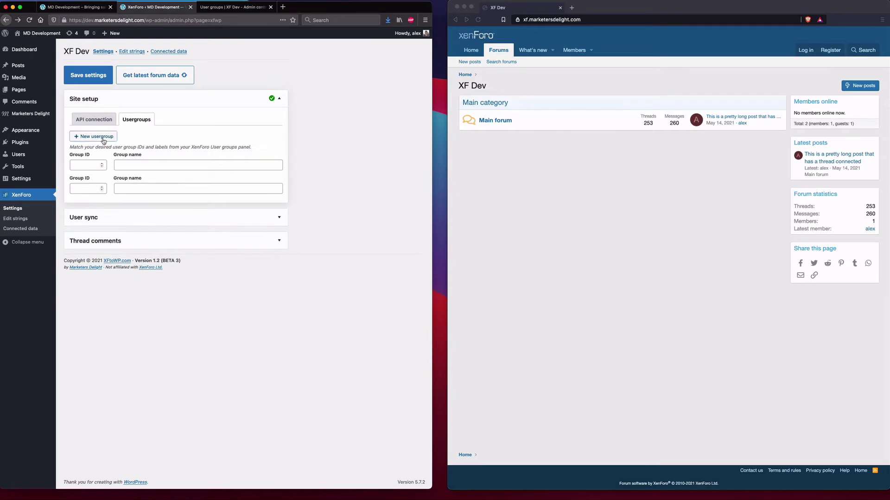
click(95, 136)
click(85, 166)
text(5)
click(95, 136)
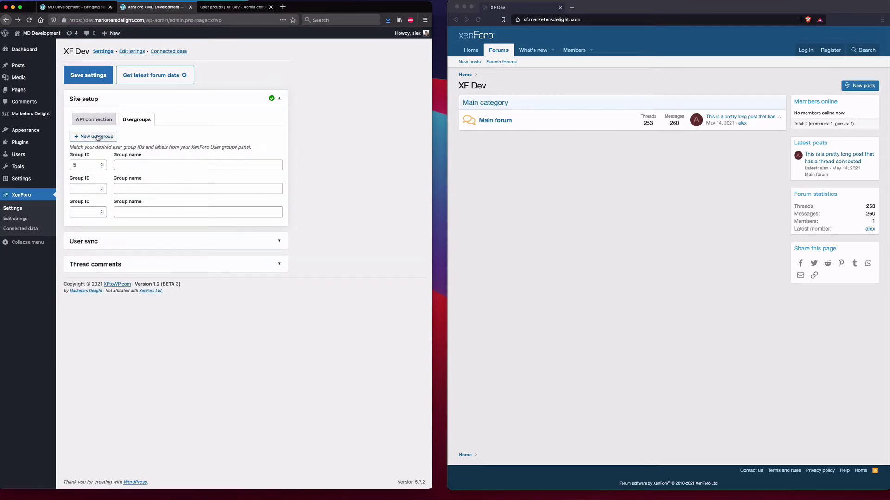
click(80, 187)
text(6)
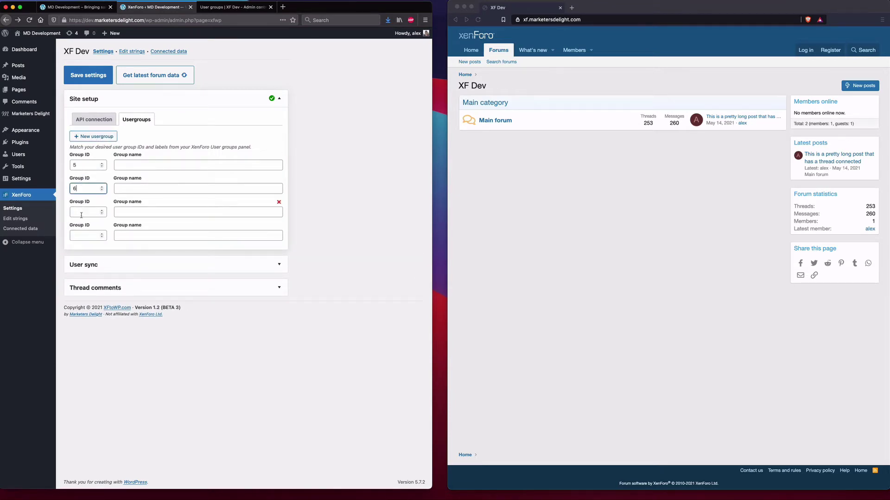
click(81, 212)
text(7)
click(83, 234)
text(8)
- Name the groups Customer, MD customer, Verified member and Test group
click(132, 165)
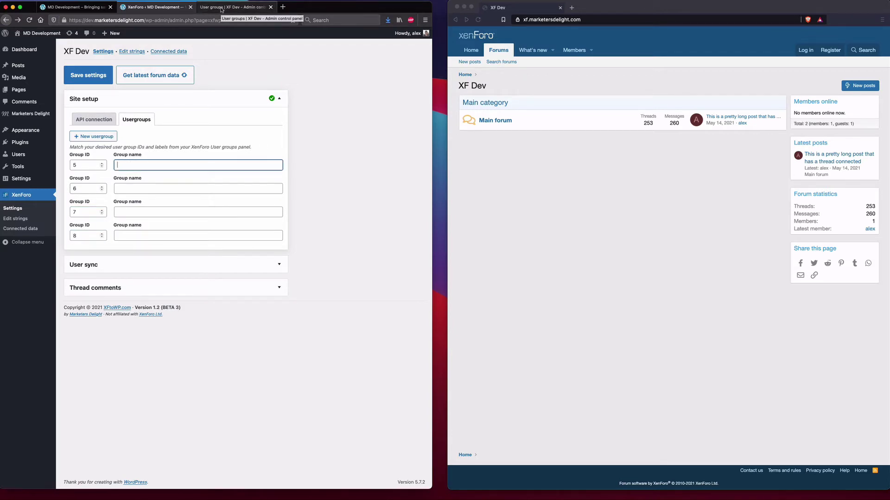
click(221, 8)
click(153, 7)
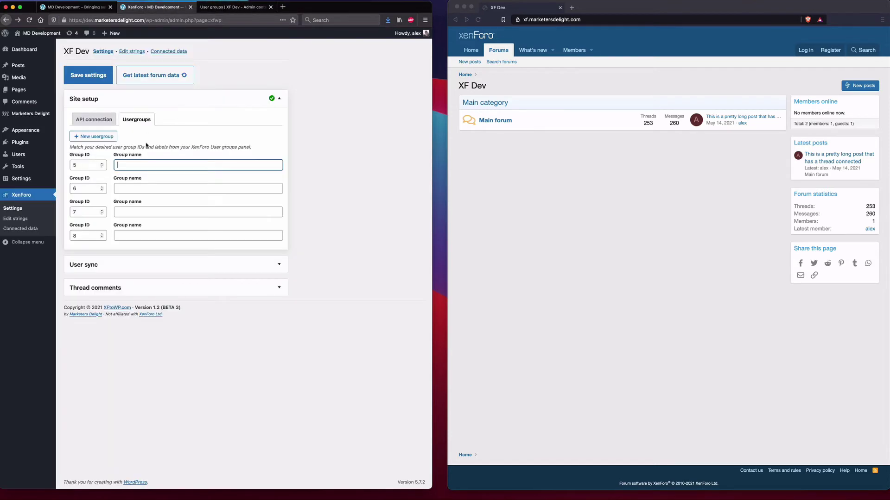
text(Customer)
click(145, 189)
text(MD cus)
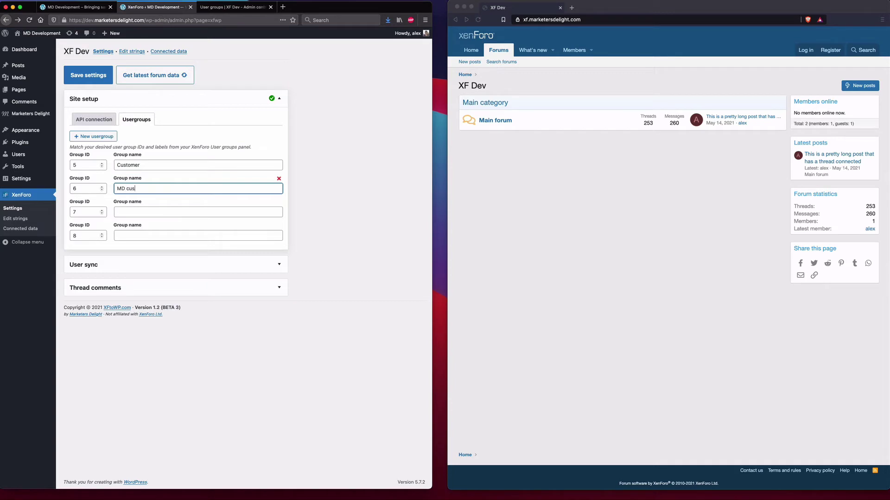
text(tomer)
click(136, 214)
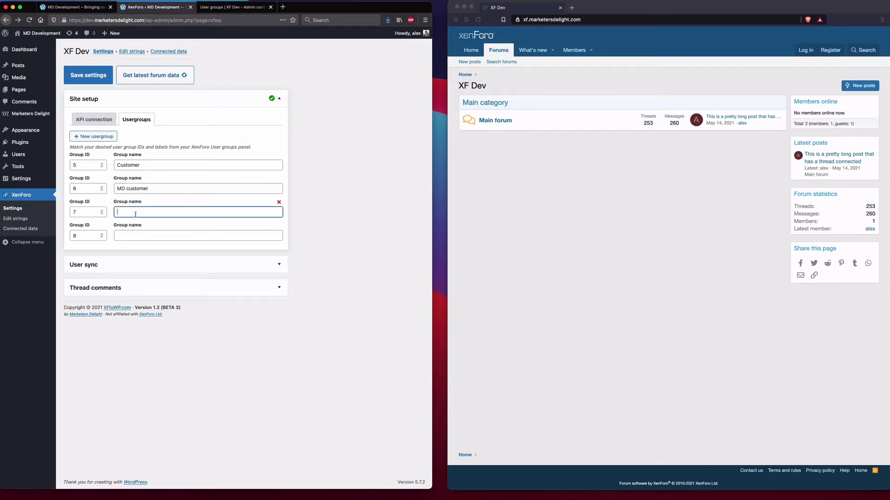
text(Verified member)
click(131, 231)
text(Test group)
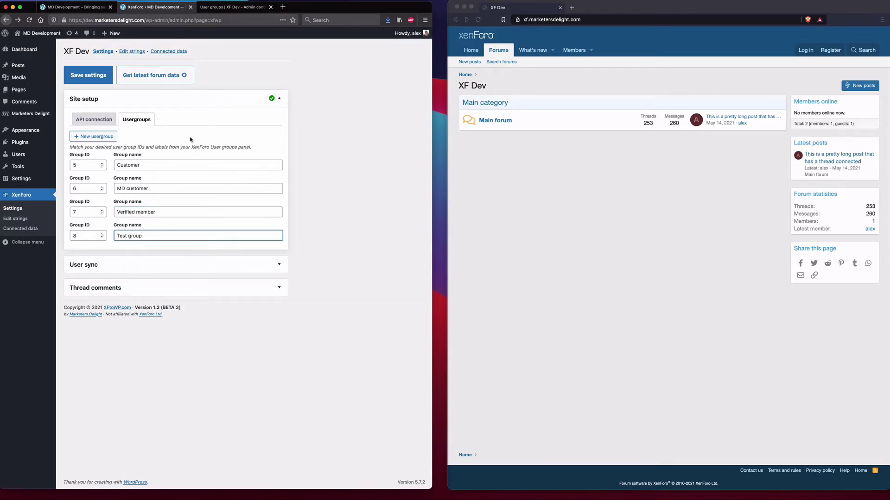
- Save the usergroup mappings, verify them under Site setup, then expand User sync
click(92, 76)
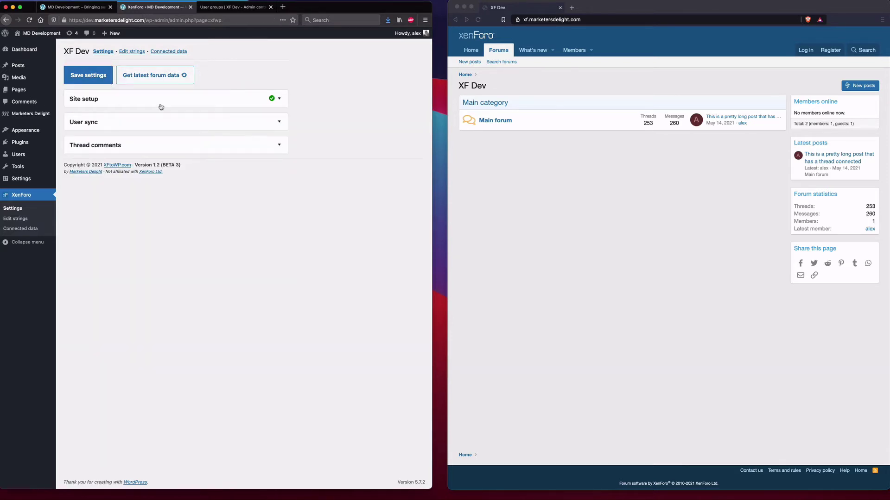
click(160, 103)
click(136, 120)
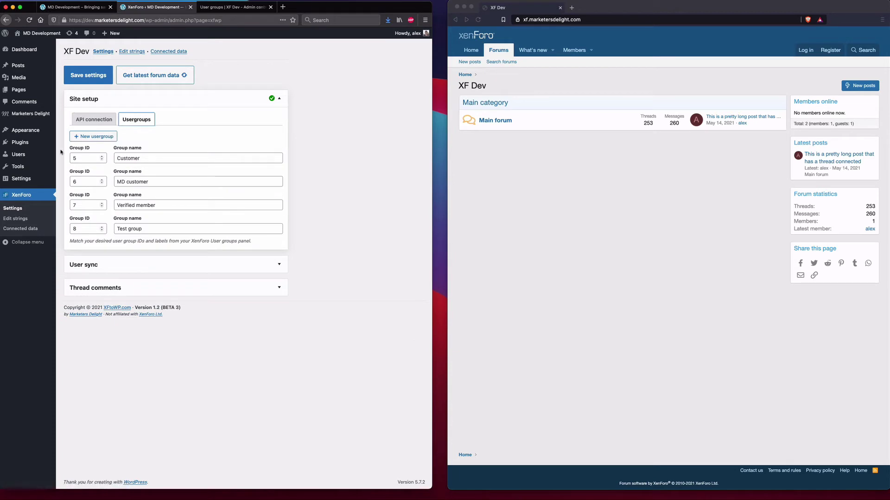
click(180, 101)
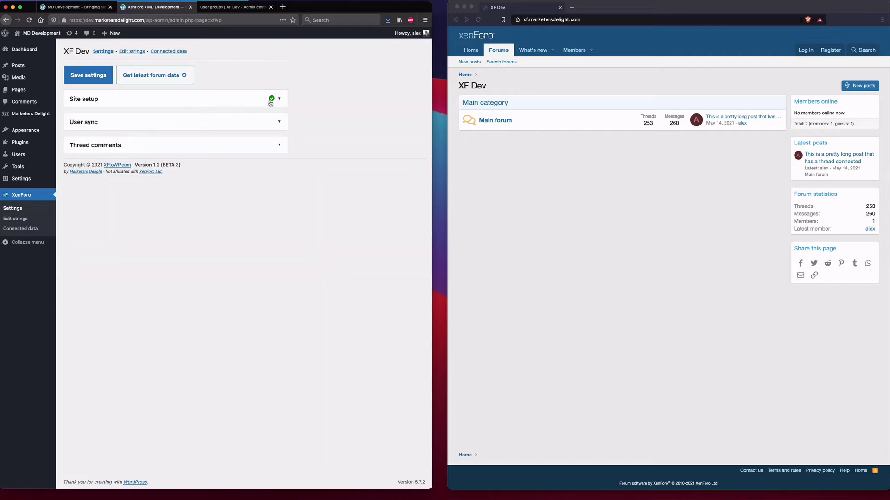
click(139, 128)
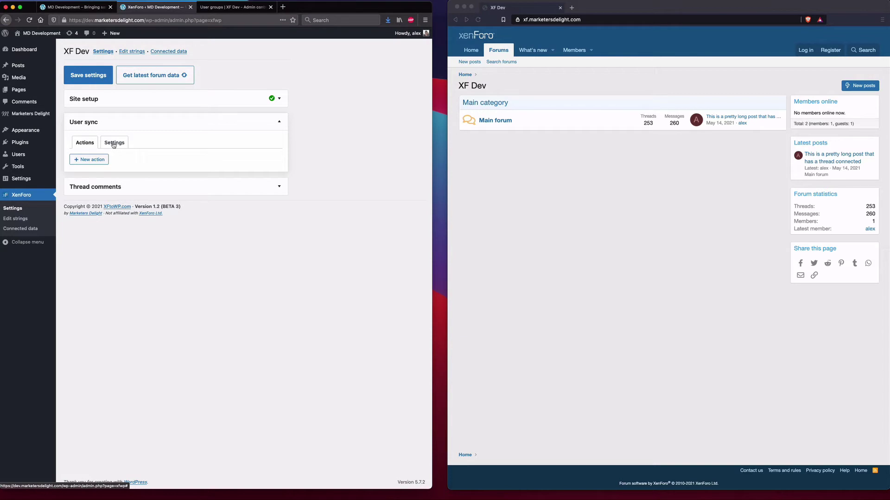
- Enable syncing of registrations, email and password changes, and deletions, then save the settings
click(114, 144)
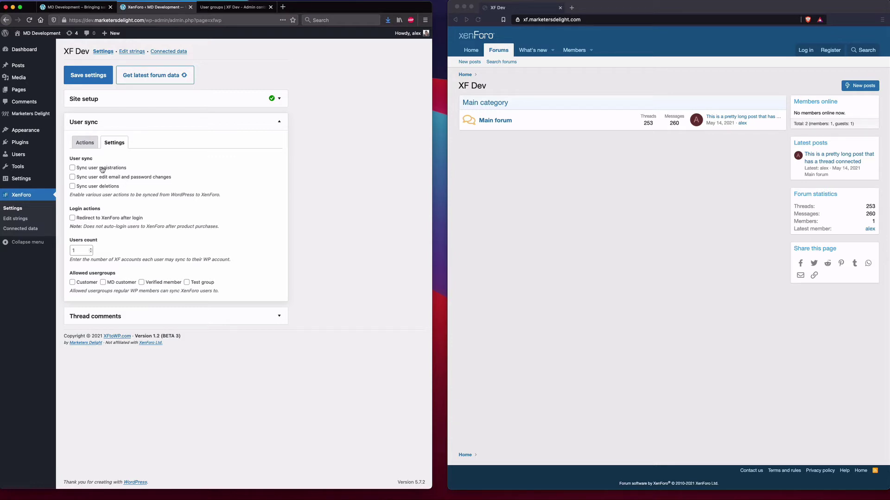
click(102, 169)
click(146, 181)
click(108, 188)
click(86, 77)
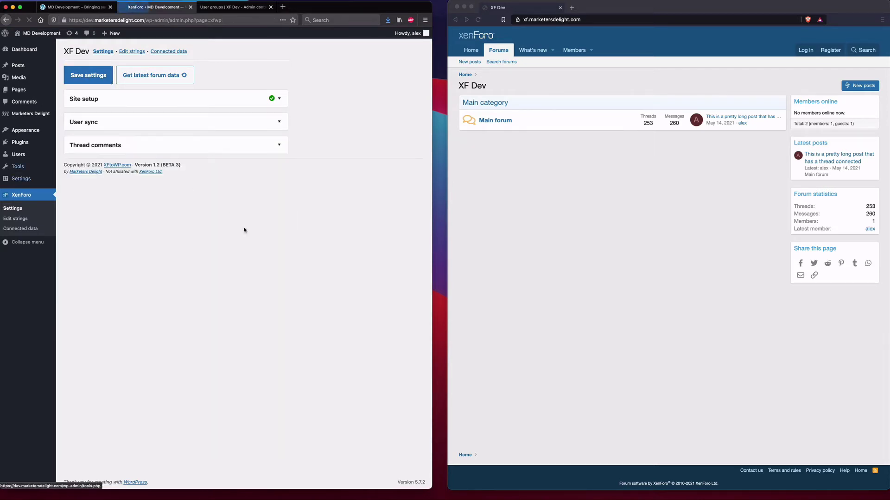
- Confirm the three sync options remain ticked, then switch to the User sync Actions tab
click(211, 125)
click(114, 143)
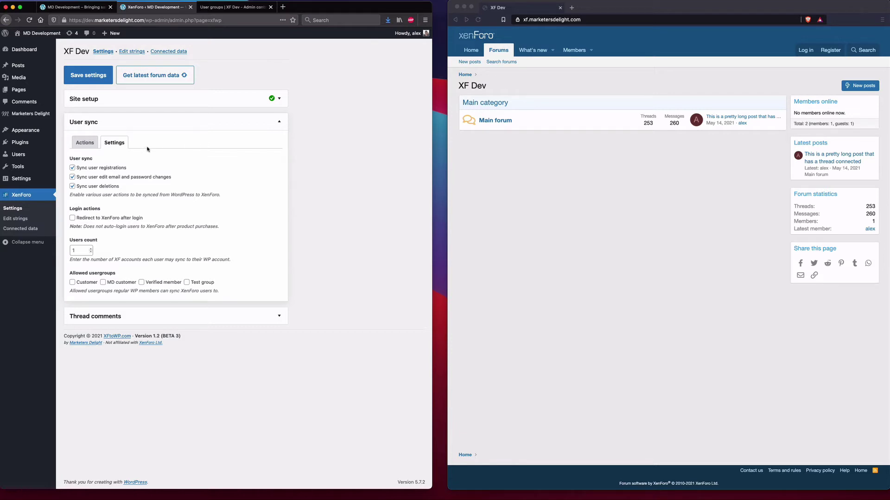
click(85, 144)
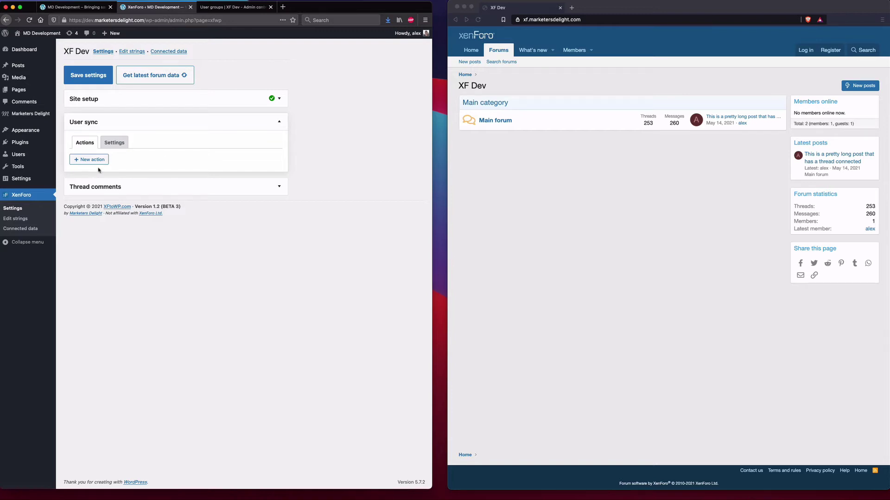
- Create a new action named 'When user registers.' that runs on User register
click(80, 160)
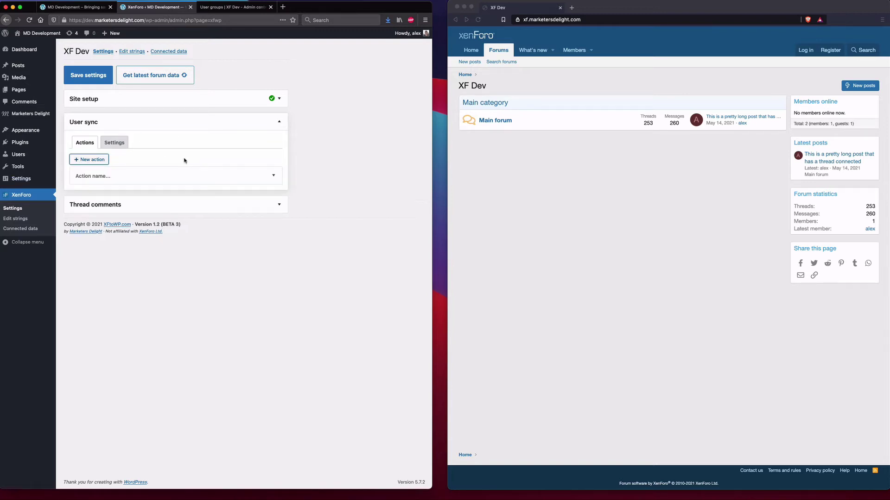
click(97, 177)
text(Wh)
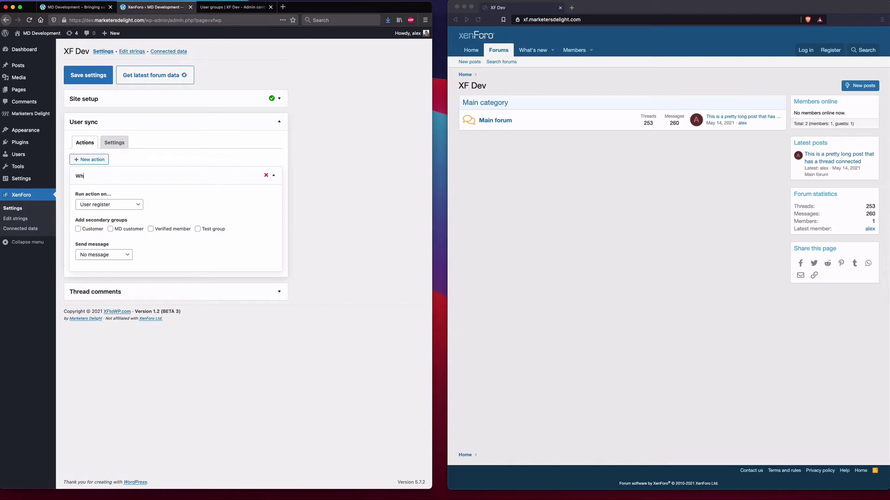
text(en user registers...)
click(130, 205)
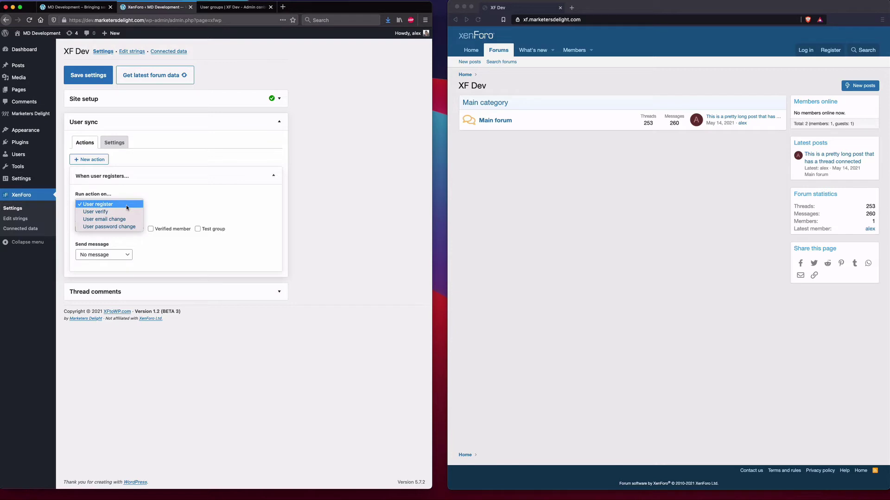
click(126, 204)
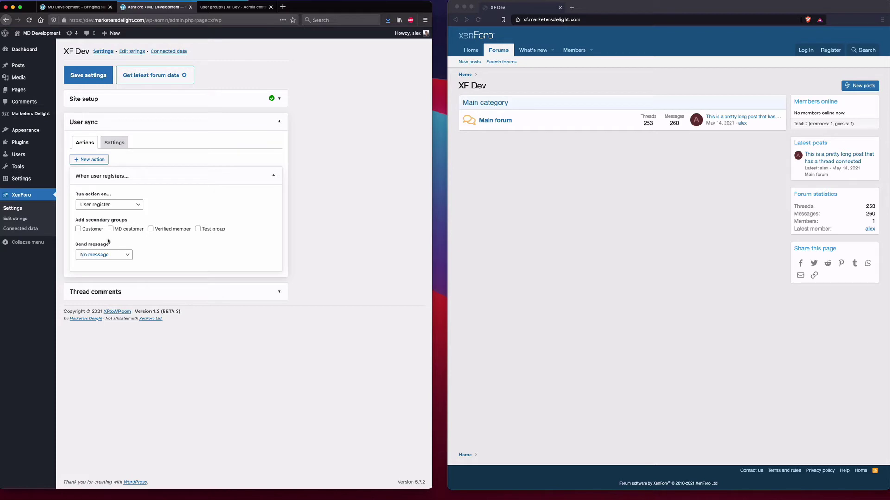
- Tick Verified member as the group added when the user registers
click(109, 257)
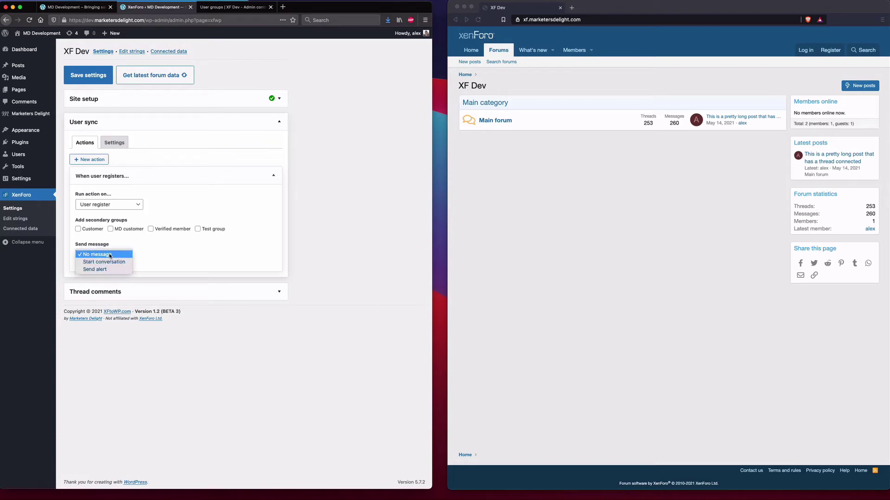
click(156, 258)
click(121, 226)
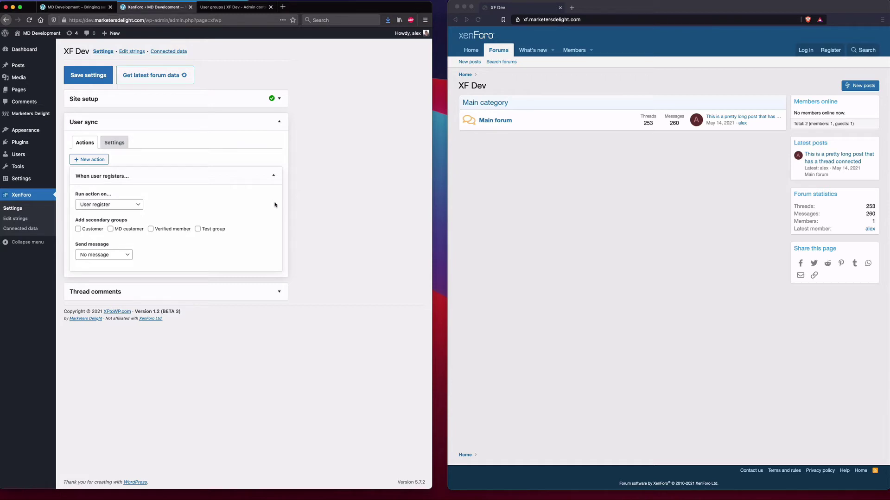
click(171, 232)
click(111, 255)
key(Escape)
- Start a conversation titled 'Welcome to the forums!' thanking users and mentioning the verified members forums
click(116, 281)
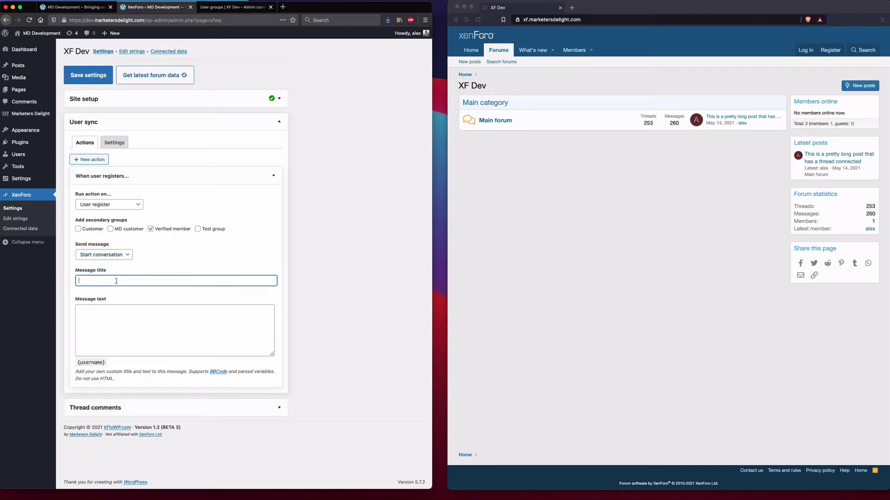
text(Welcome to the forums!)
click(156, 318)
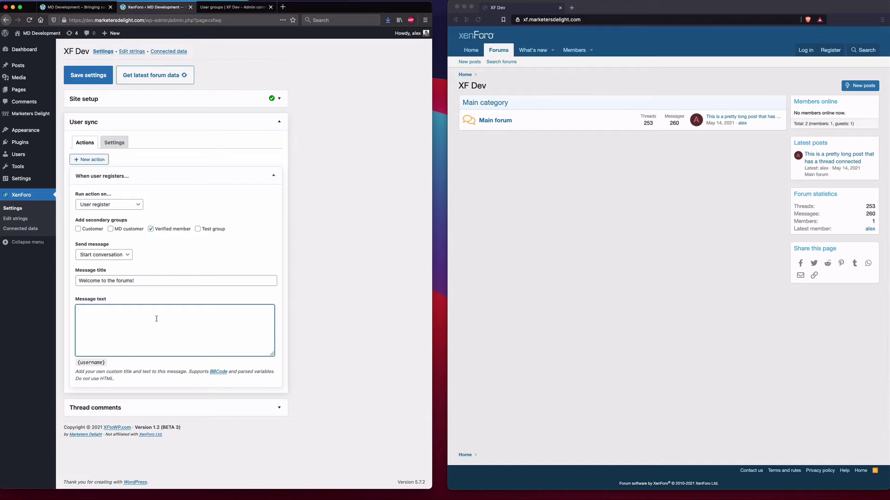
text(Hey you signed up)
key(super+a)
text(Hey, thank you fo)
text(r signing up)
text( you can now access)
text( the verified members f)
text(o)
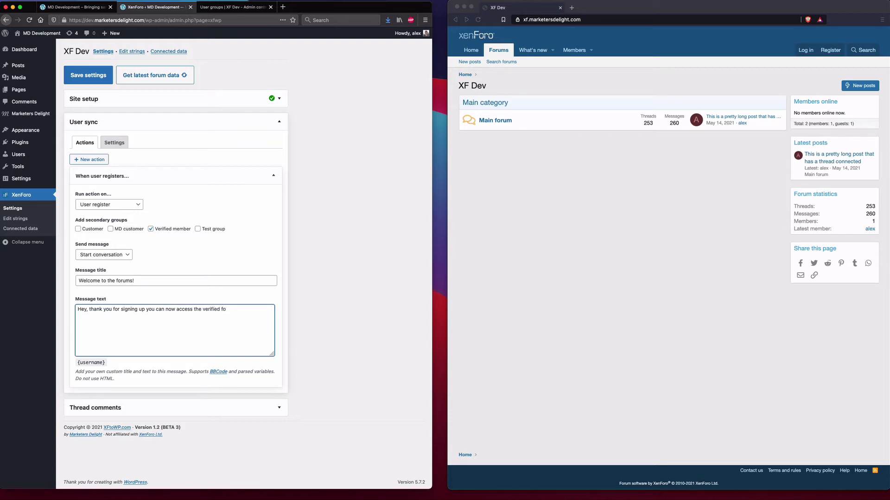
key(BackSpace)
key(BackSpace)
text(members forums)
- Save the registration action, then reopen it and the sync settings to confirm both persisted
click(91, 77)
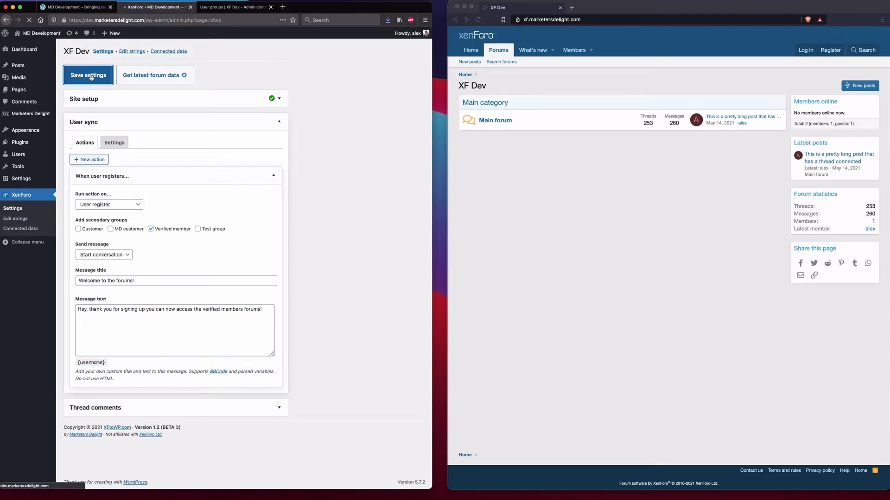
click(123, 122)
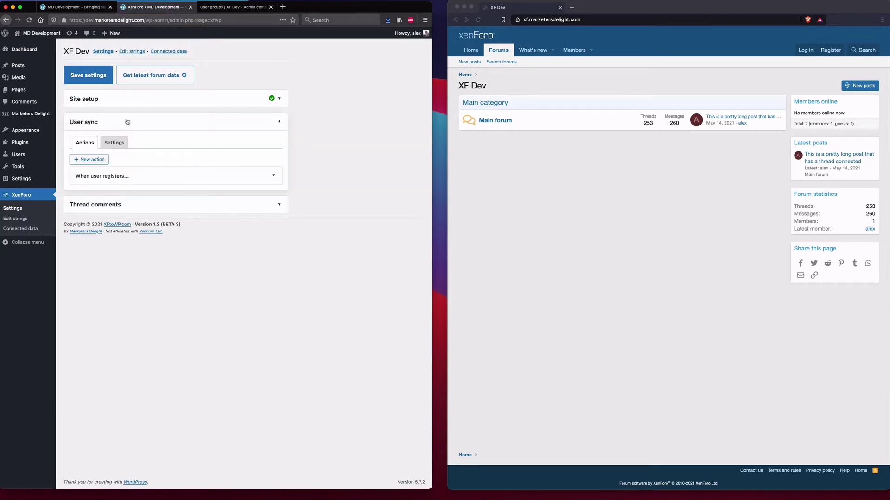
click(223, 174)
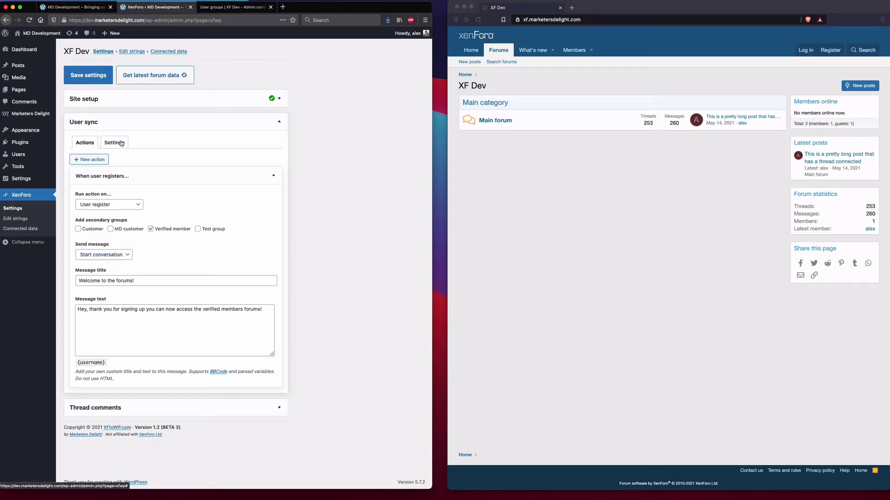
click(121, 143)
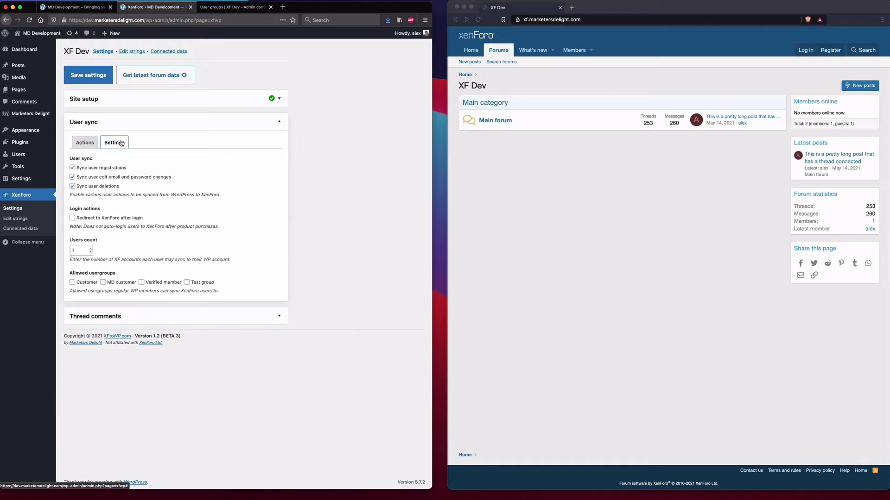
click(85, 143)
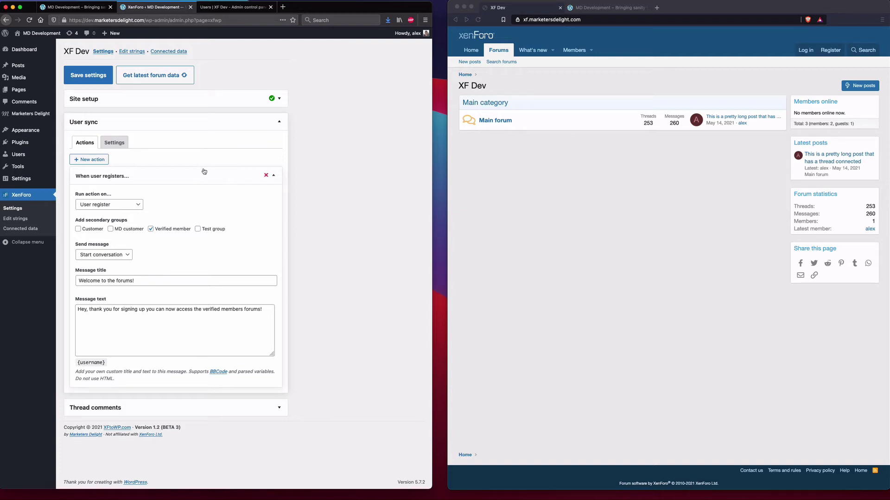
- Start a new user with username ManualUser and a test e-mail address
mouse_move(26, 156)
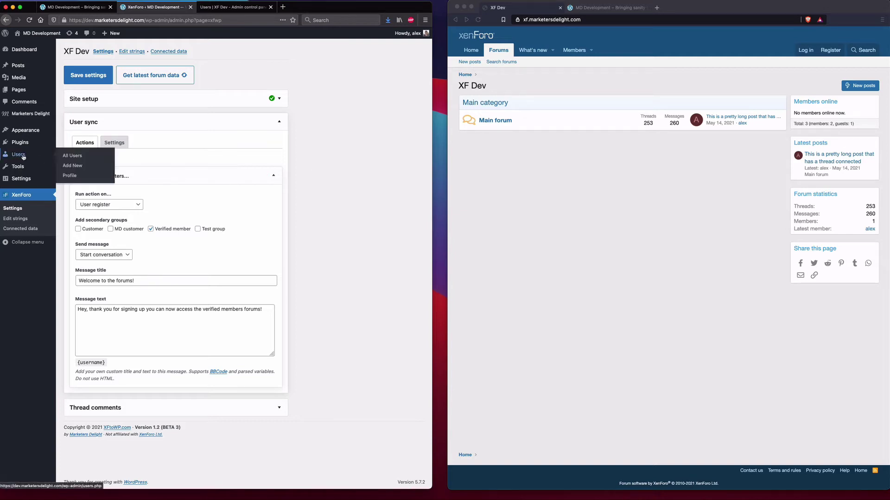
click(80, 168)
click(161, 87)
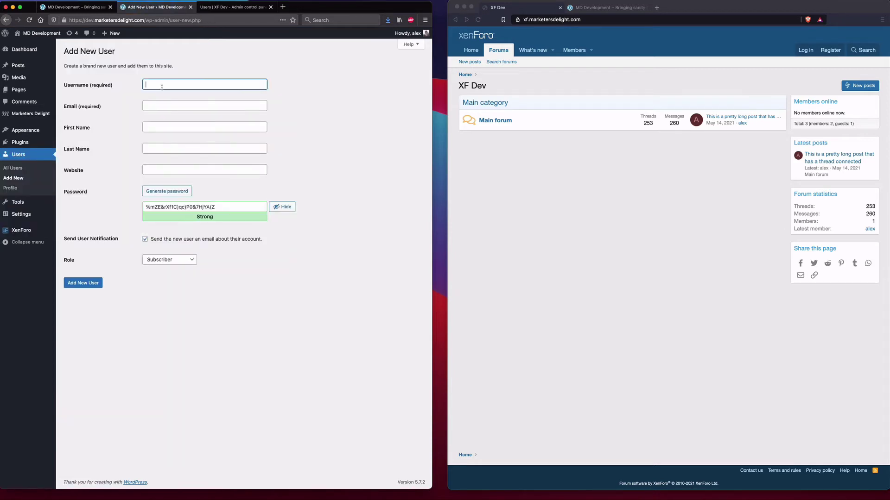
text(ManualUser)
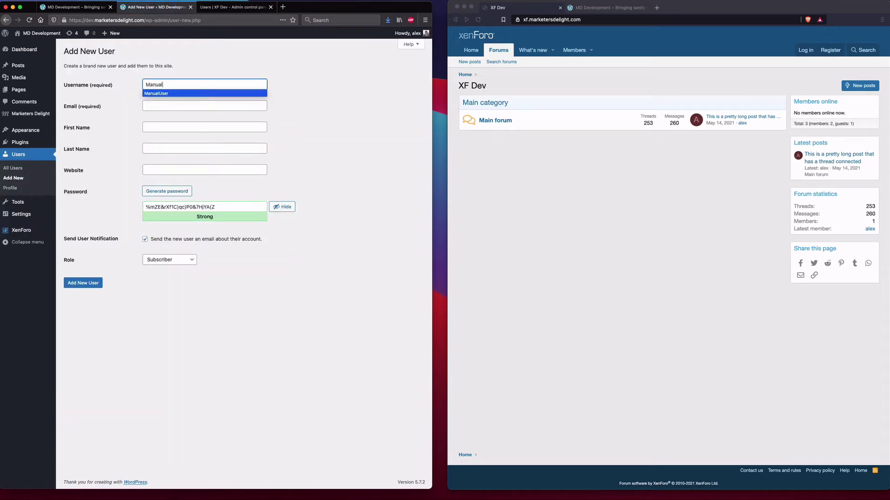
key(Tab)
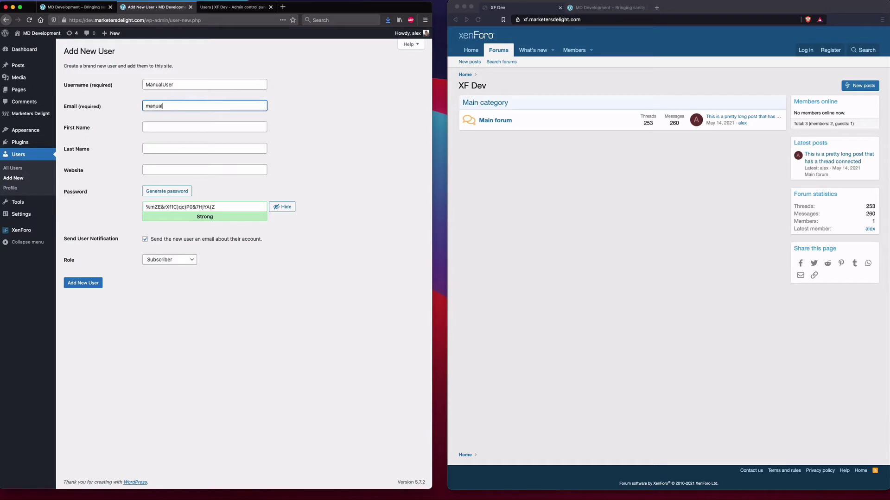
- Set a weak test password, confirm its use, skip the notification email, and create the user
click(223, 206)
key(ctrl+a)
text(test)
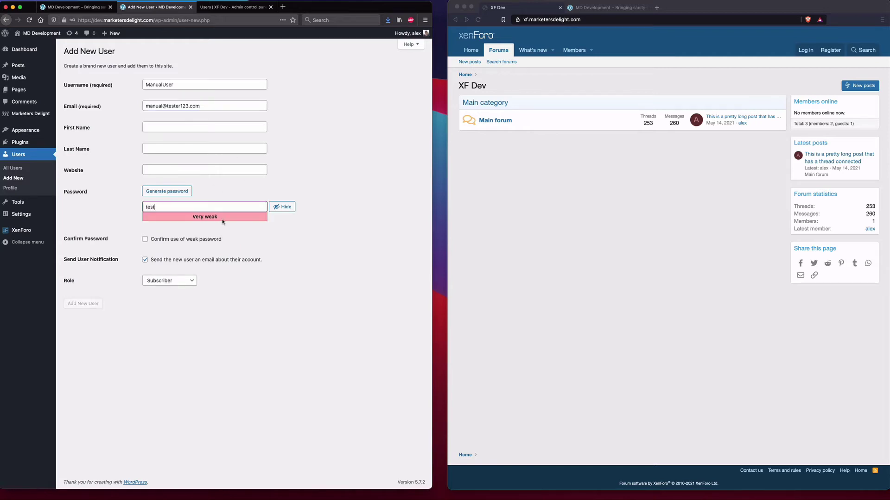
click(177, 240)
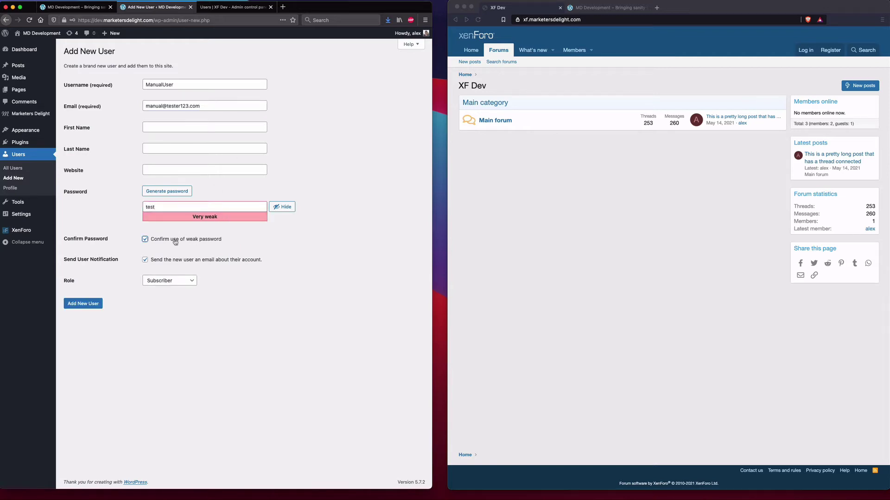
click(145, 260)
click(84, 304)
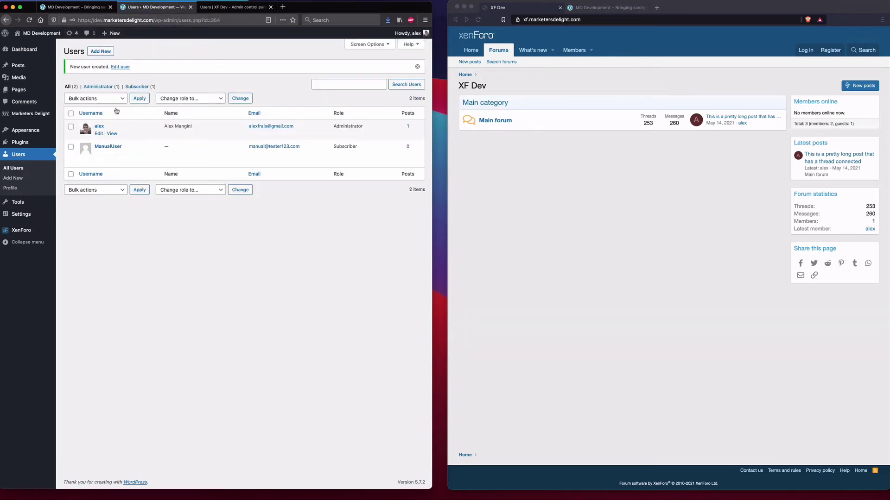
- Open ManualUser's Edit User page and review its XenForo Profile with Verified member ticked
click(112, 147)
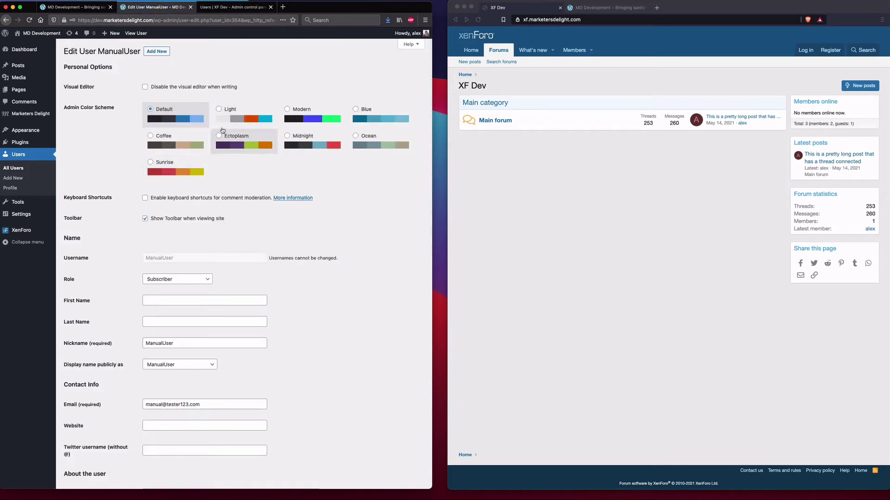
scroll(258, 116, down, 10)
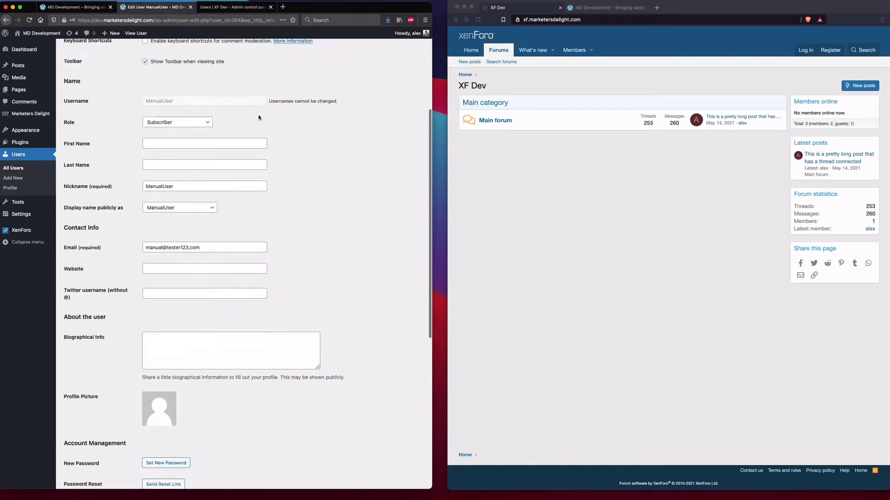
scroll(258, 115, down, 1)
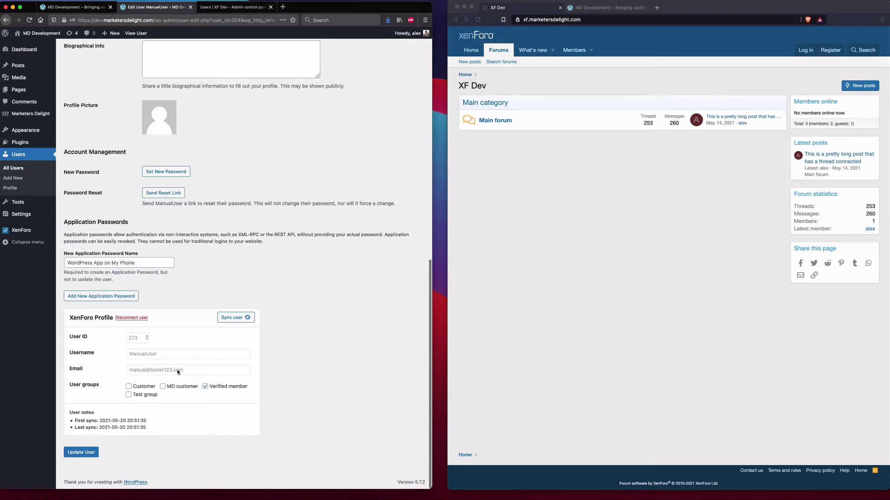
scroll(169, 373, up, 5)
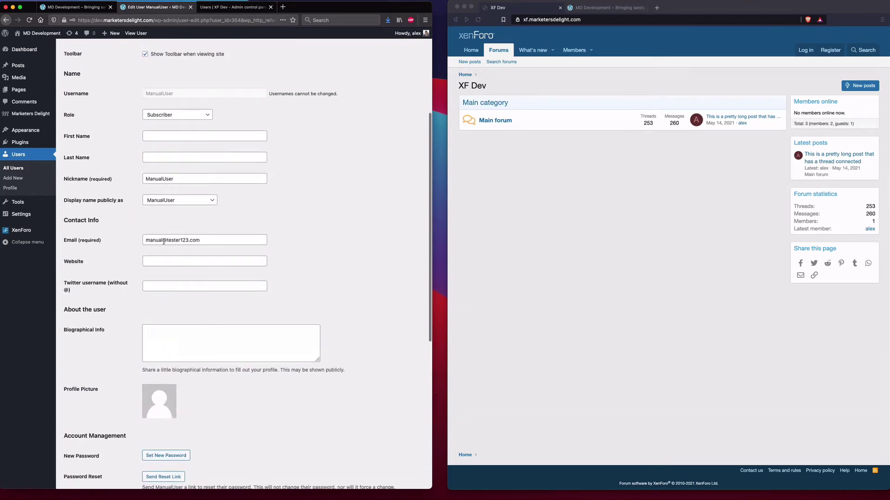
triple_click(163, 241)
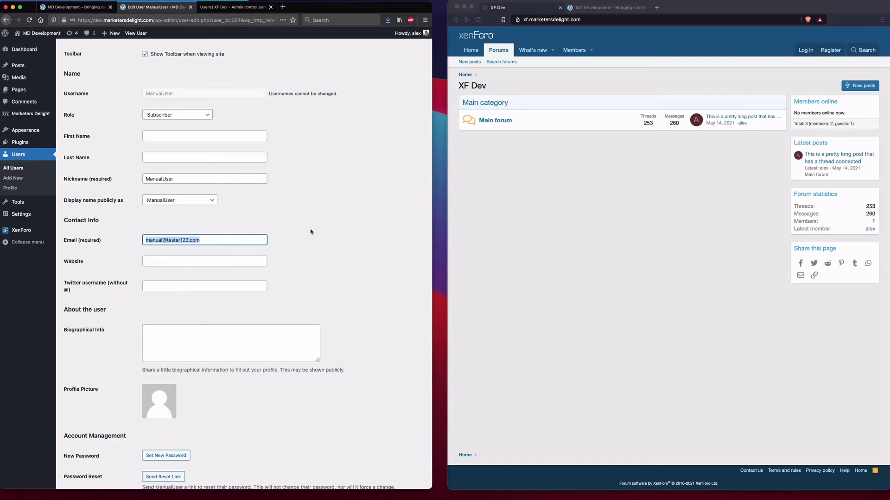
click(309, 232)
scroll(260, 209, down, 3)
scroll(222, 190, down, 1)
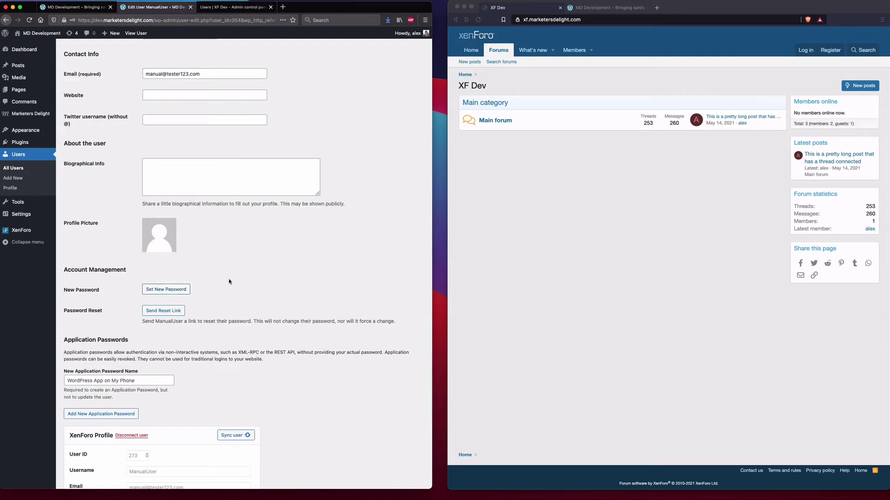
scroll(228, 254, down, 1)
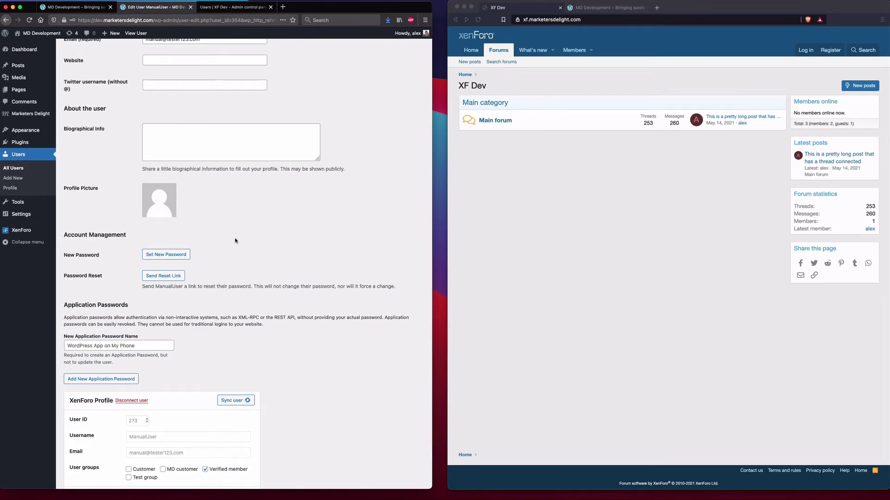
scroll(238, 238, down, 2)
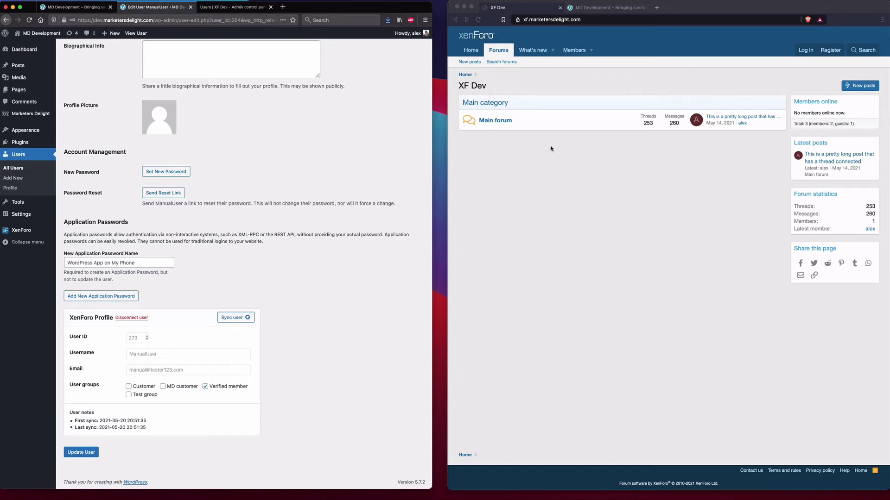
- Sign in to the XenForo forum as ManualUser
click(574, 89)
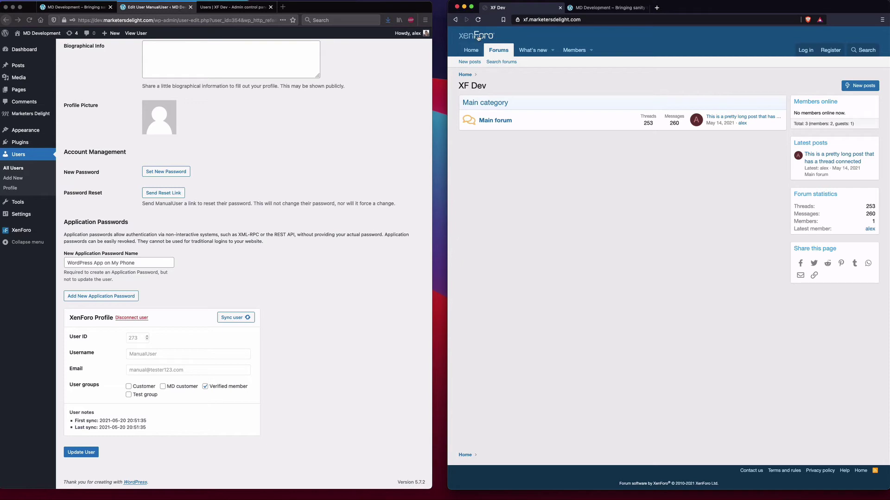
click(805, 50)
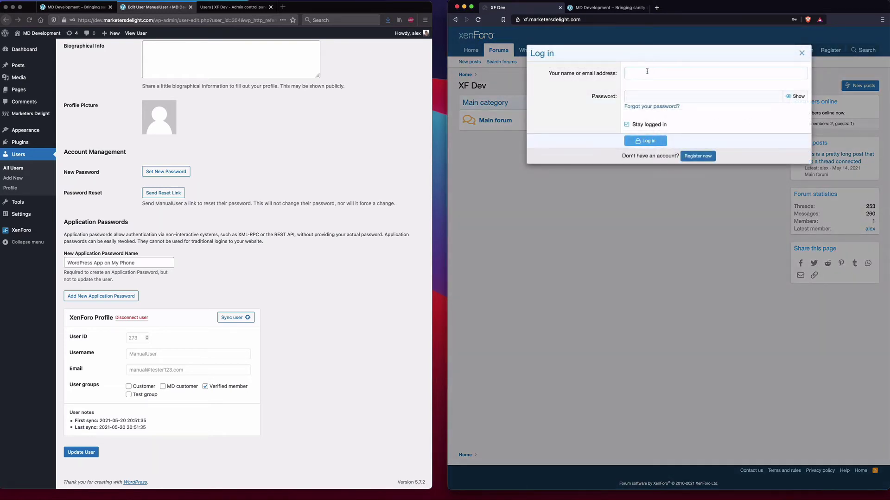
text(Manual)
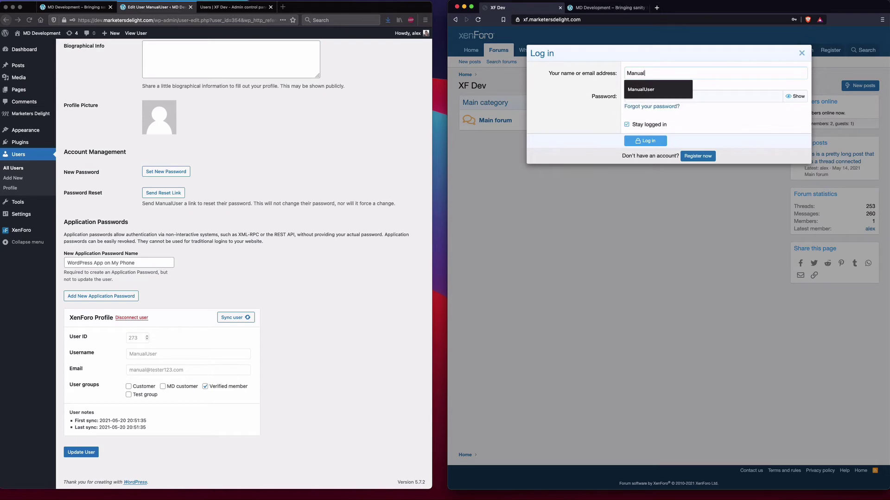
text(User)
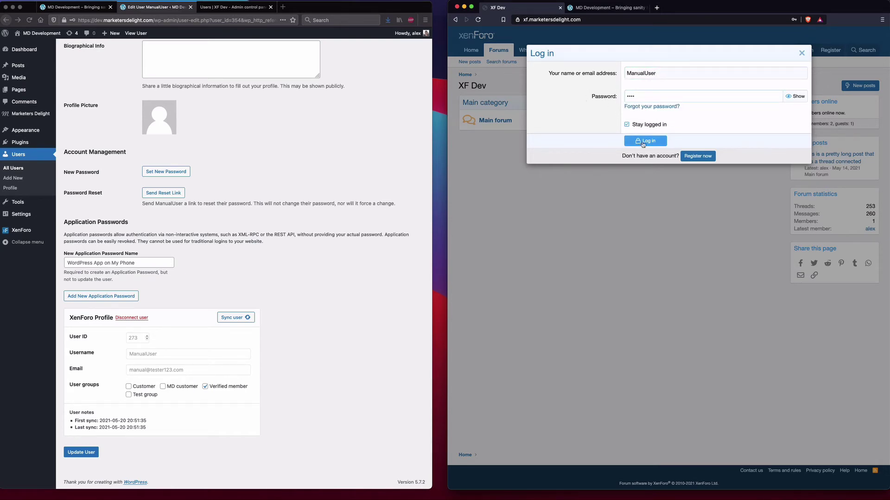
click(645, 142)
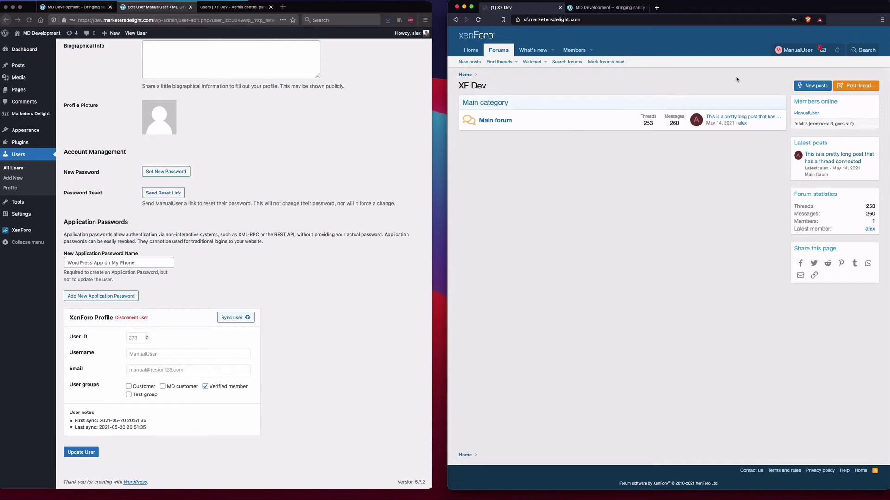
- Open the 'Welcome to the forums!' conversation from the conversations list
click(823, 50)
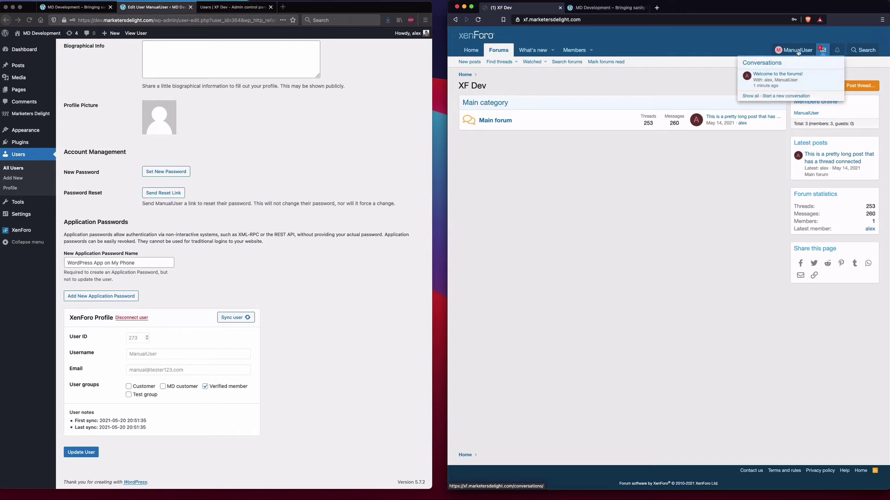
click(791, 75)
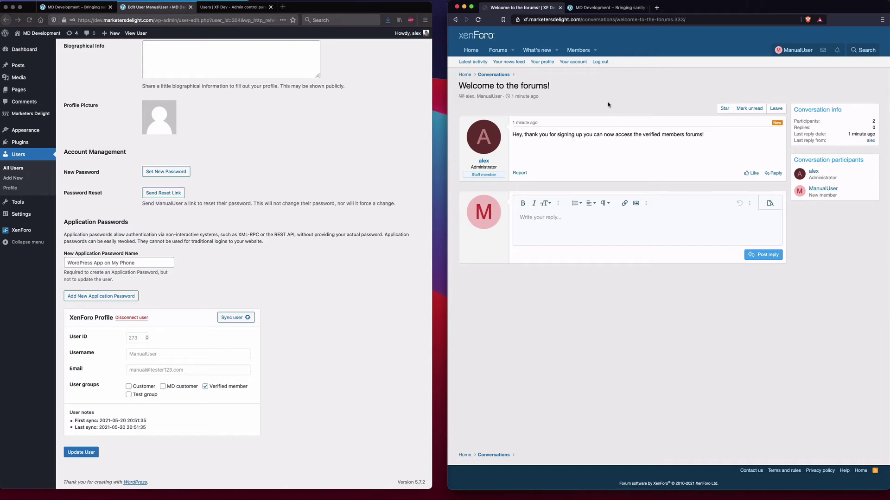
click(255, 146)
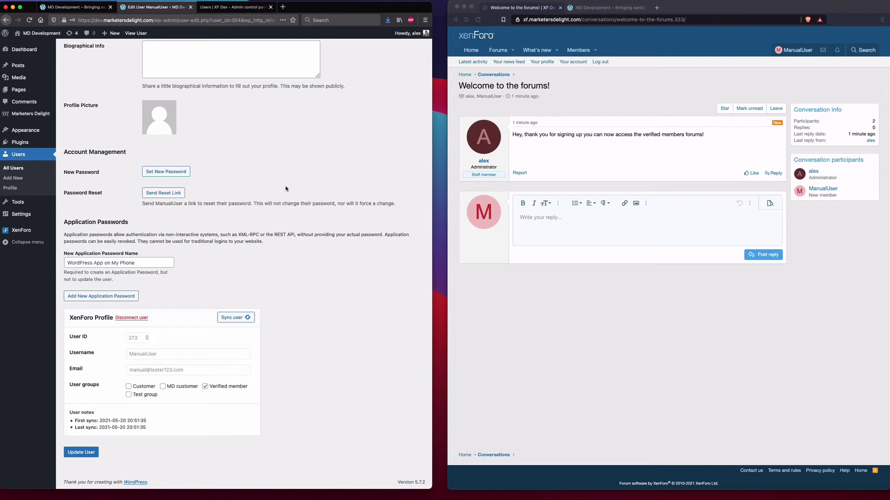
- Open ManualUser's admin record and check Verified member under Secondary user groups
click(226, 7)
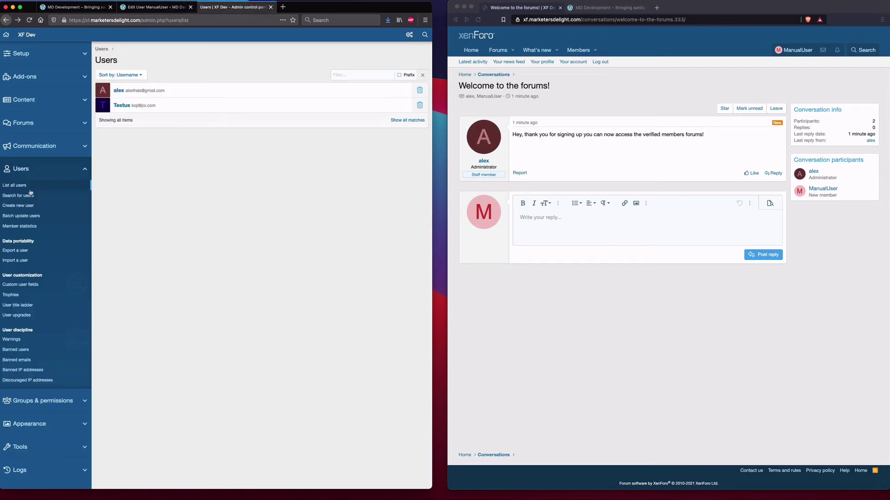
click(12, 185)
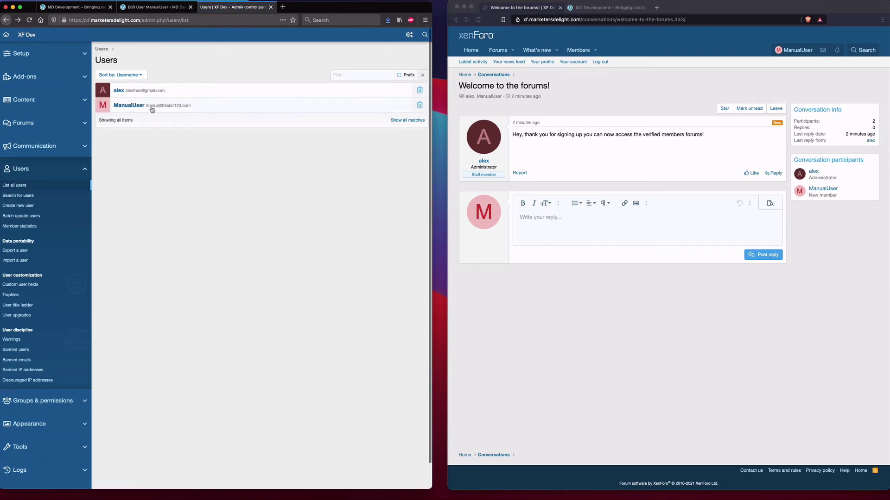
click(126, 109)
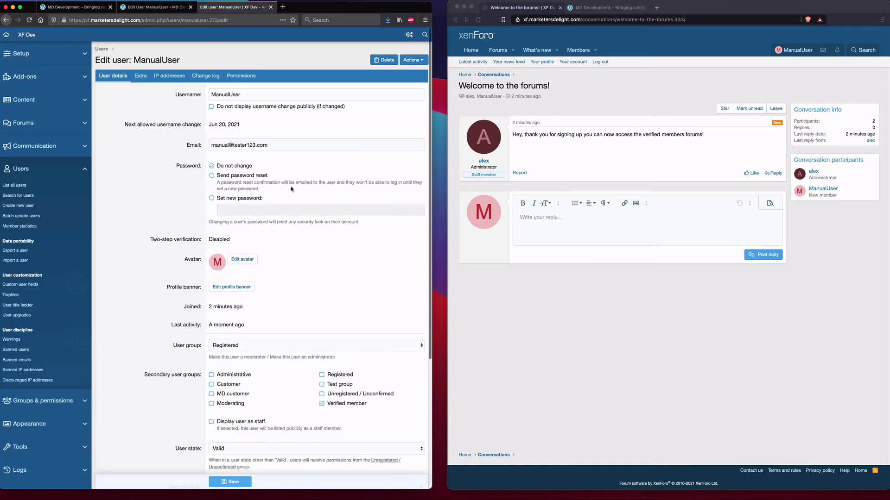
scroll(291, 188, down, 2)
scroll(291, 188, down, 4)
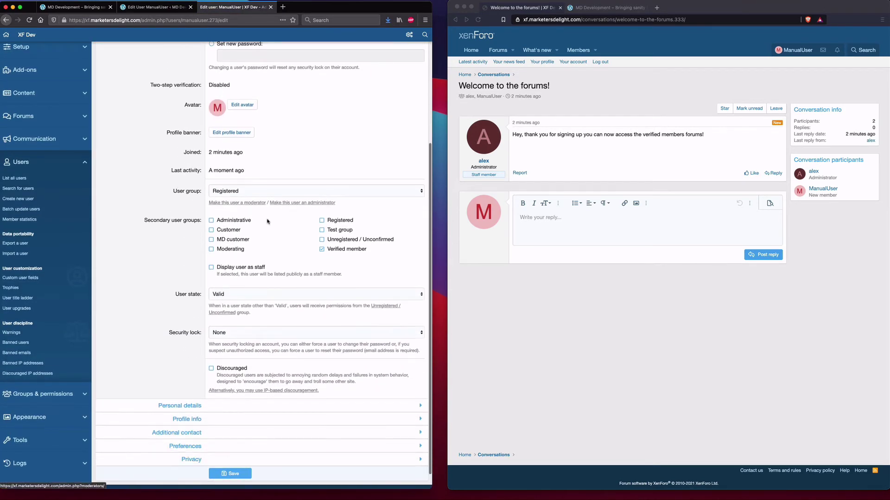
scroll(271, 175, up, 4)
scroll(289, 176, down, 4)
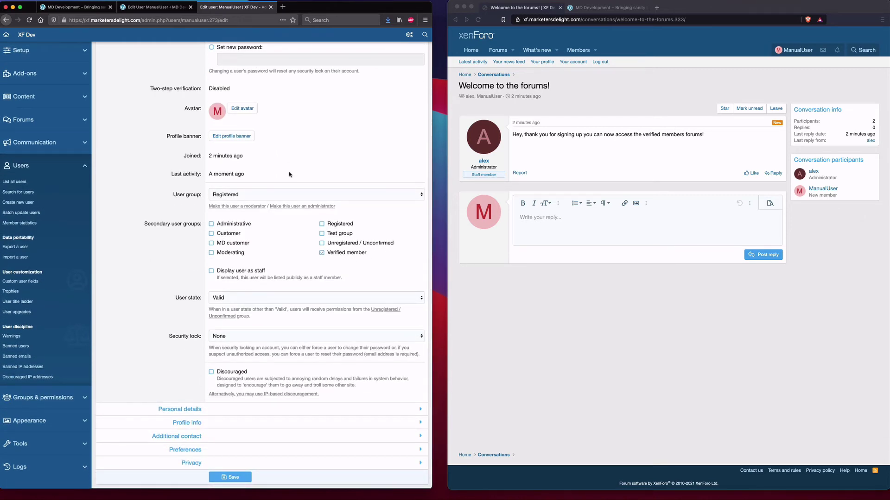
scroll(302, 151, down, 1)
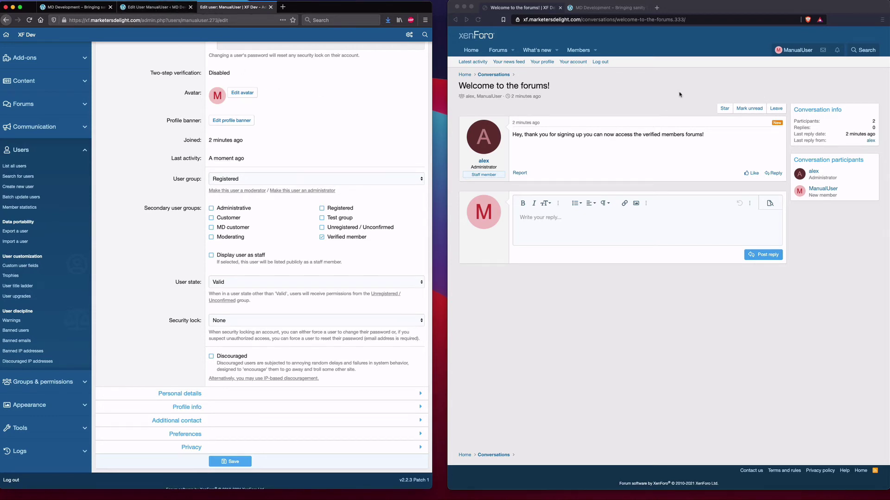
scroll(246, 92, up, 3)
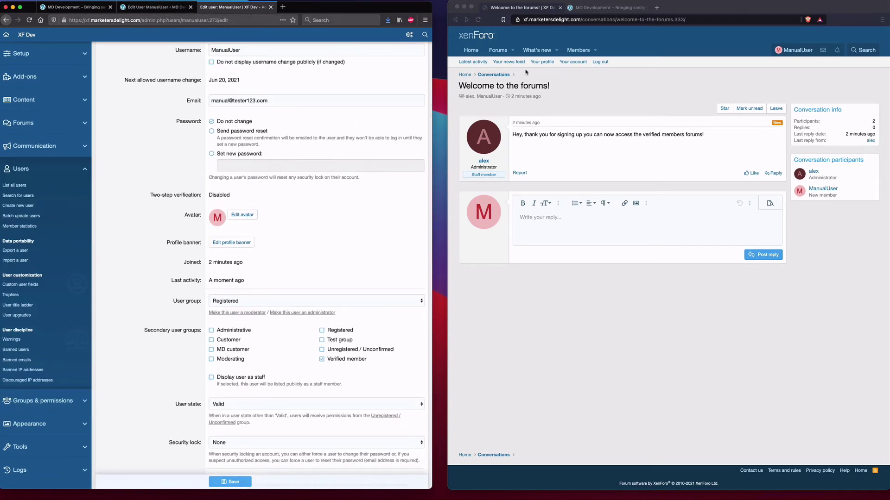
- Log the test user out of the XenForo forum from the account menu
click(676, 51)
click(798, 49)
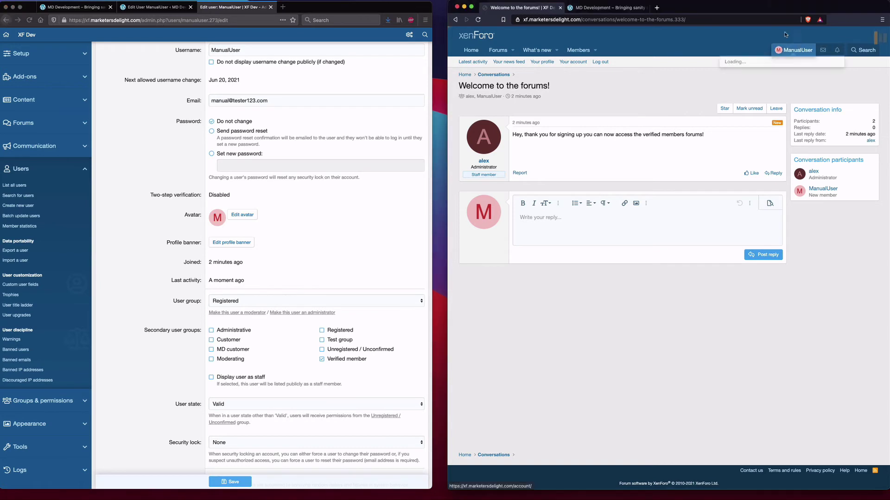
click(734, 178)
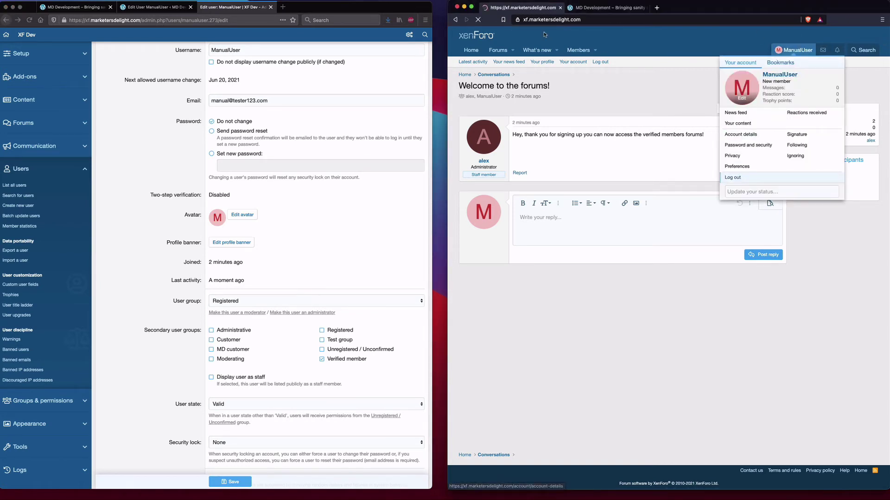
- Go to dev.marketersdelight.com/wp-admin and bring up the Register form
click(585, 9)
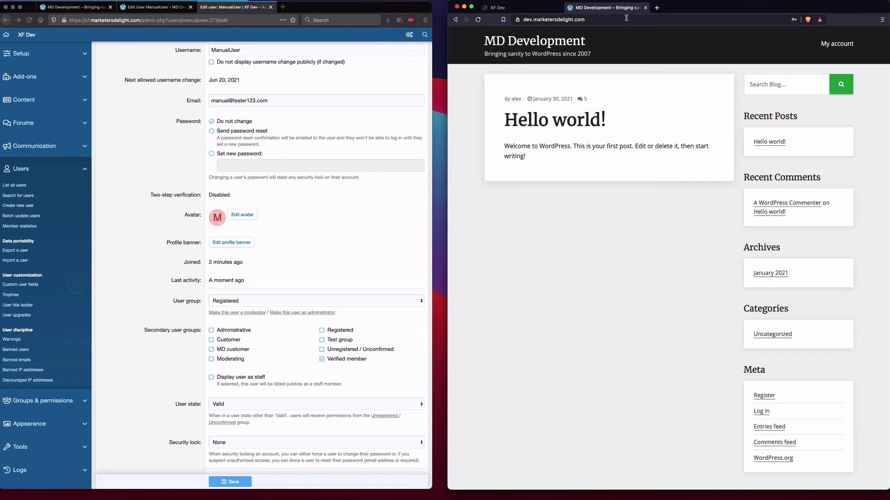
click(608, 19)
text(dev.marketersdelight.com/wp-admin)
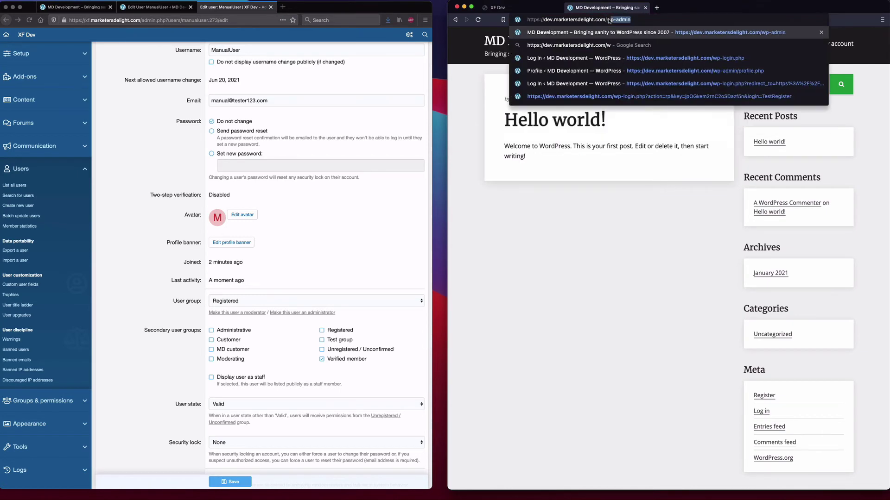
key(Return)
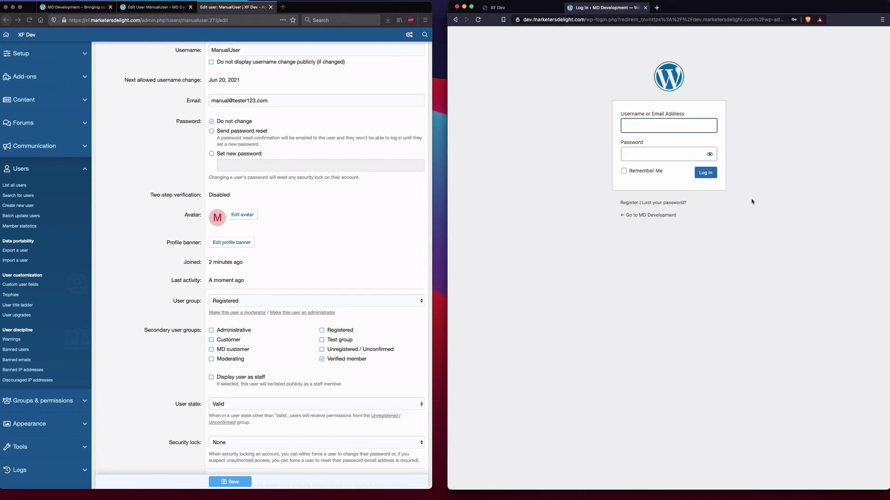
click(627, 204)
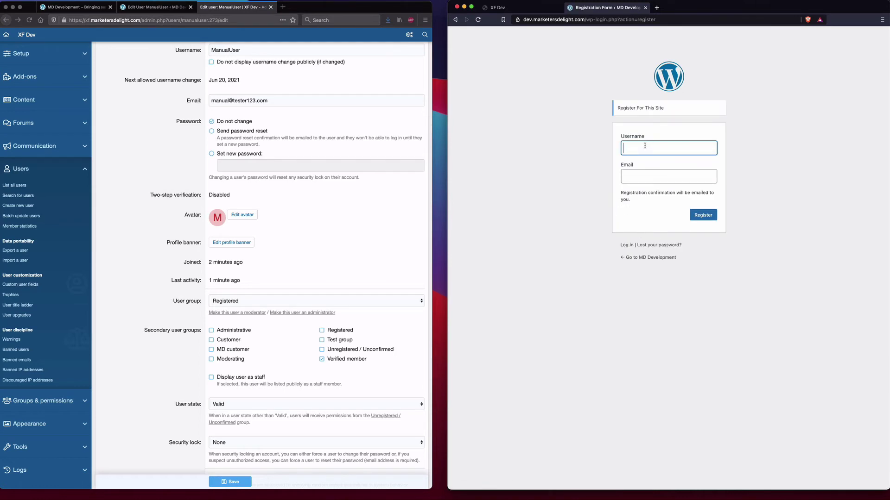
- Register the username TestUser with the user's email address
text(Test)
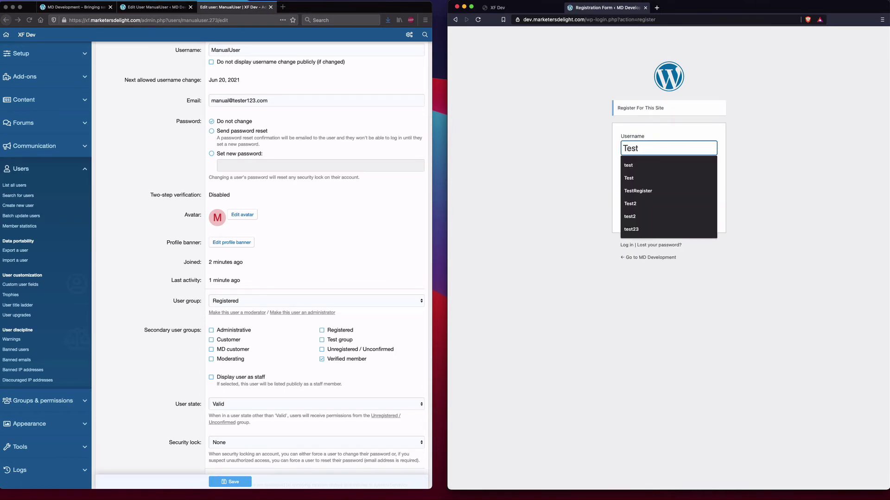
text(User)
key(Tab)
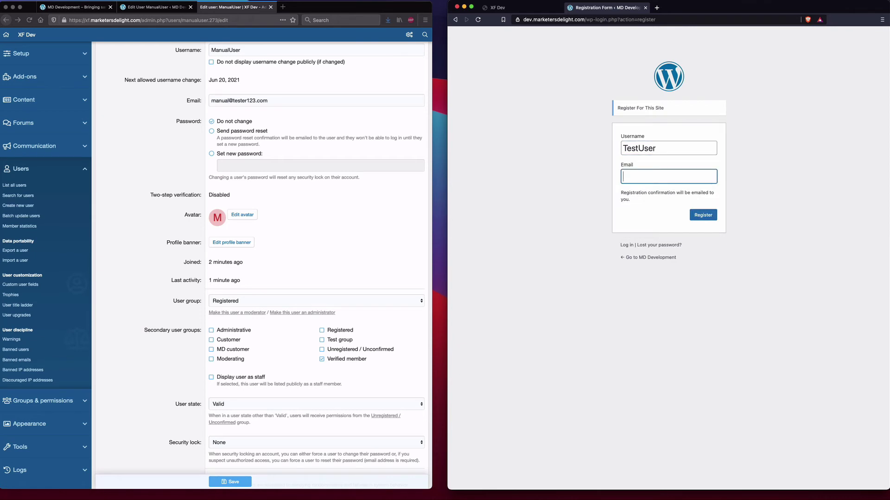
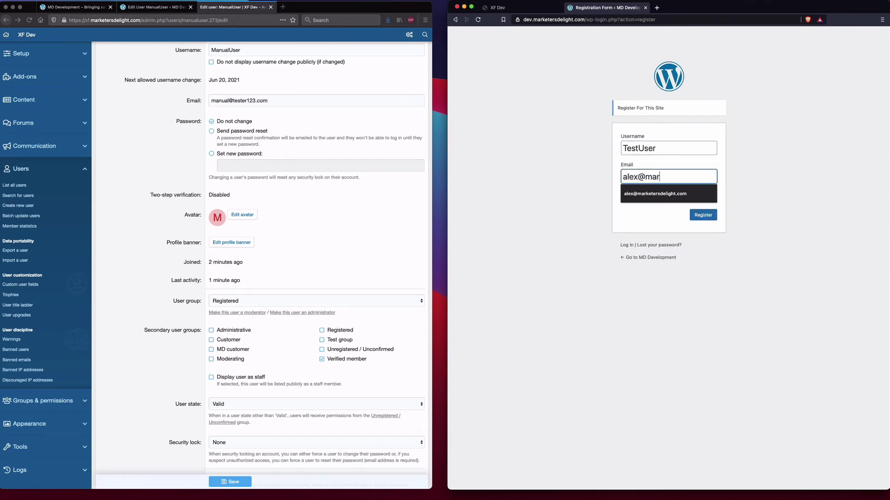
click(657, 191)
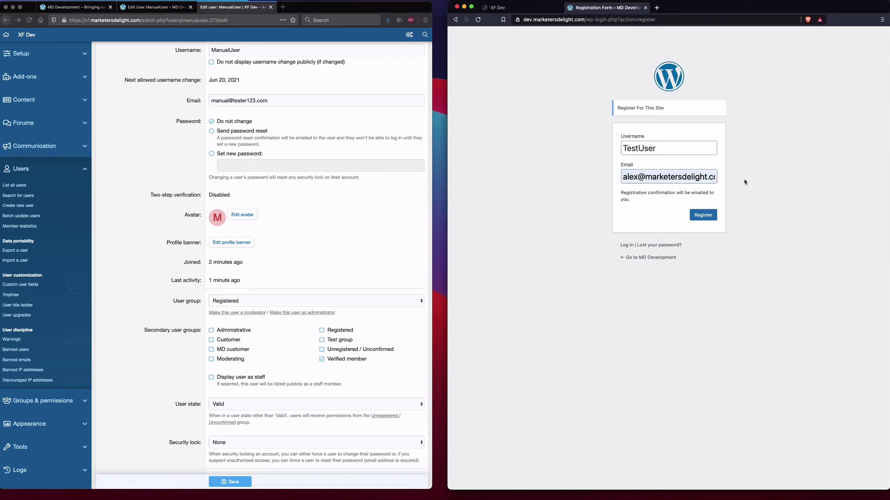
click(704, 216)
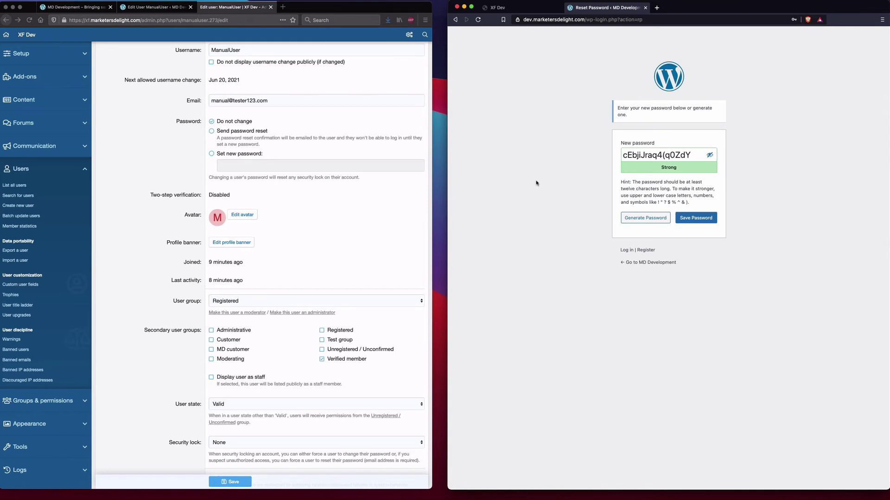
- Replace the generated password with a short weak one and confirm weak-password use
click(642, 155)
double_click(642, 154)
triple_click(642, 154)
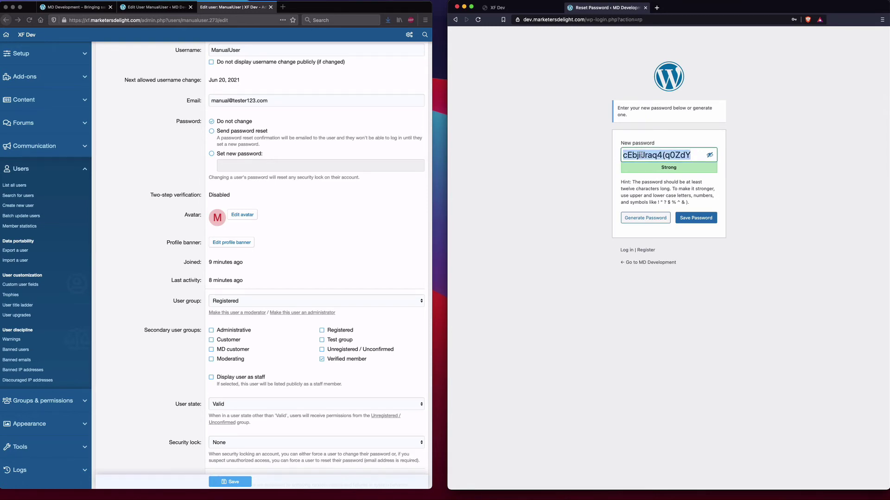
text(test)
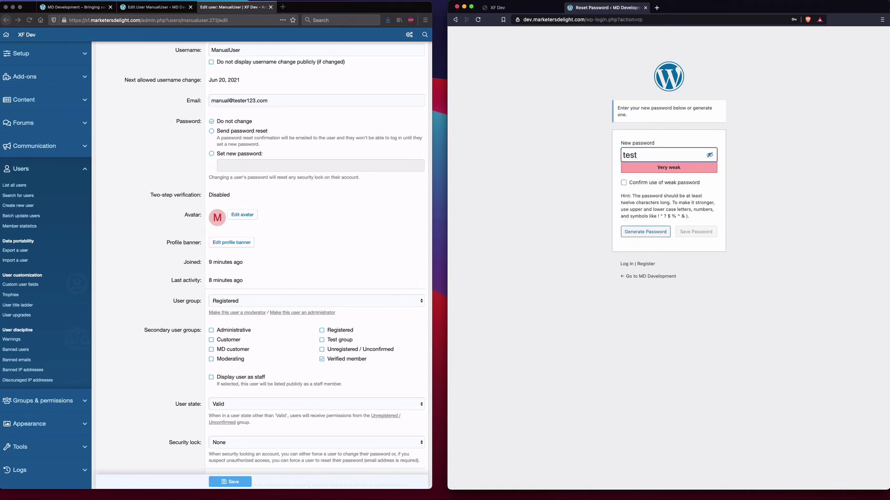
click(664, 185)
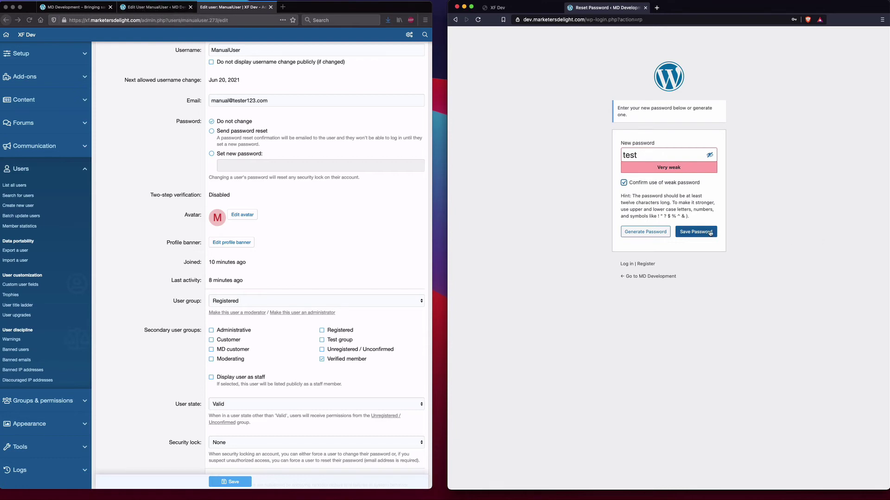
- Enable 'Redirect to XenForo after login' under XenForo > Settings > User sync and save
click(141, 9)
mouse_move(33, 230)
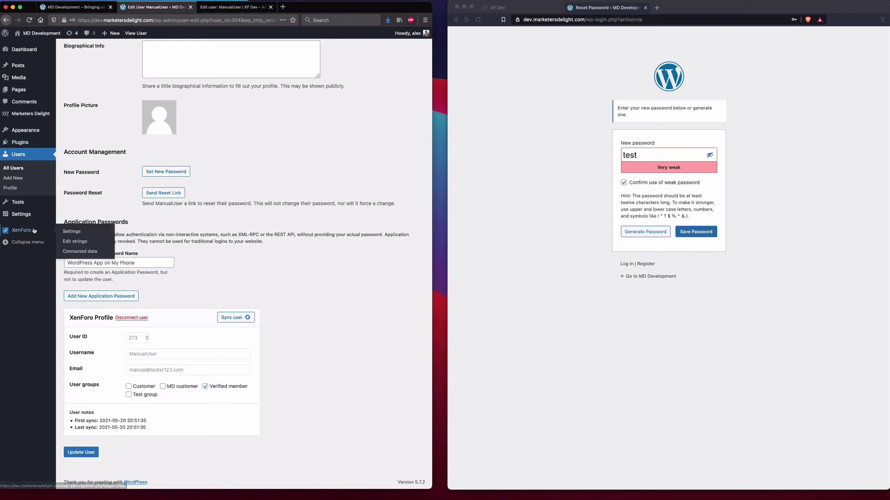
click(88, 232)
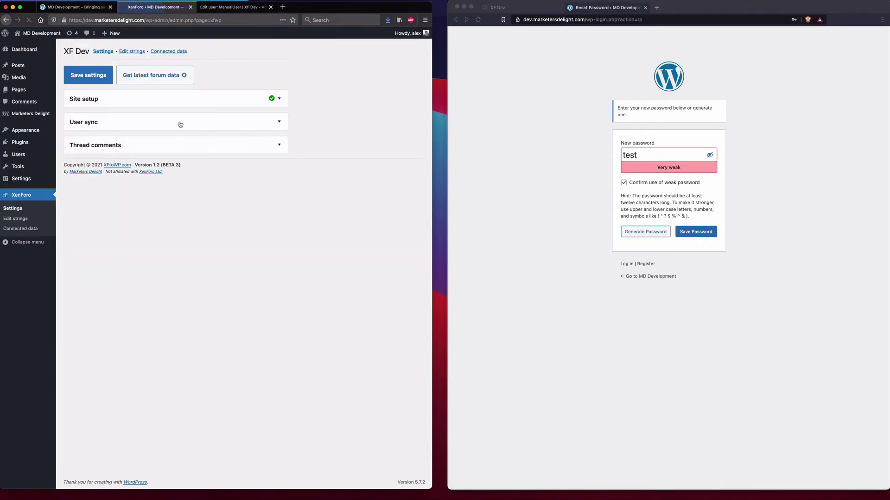
click(180, 123)
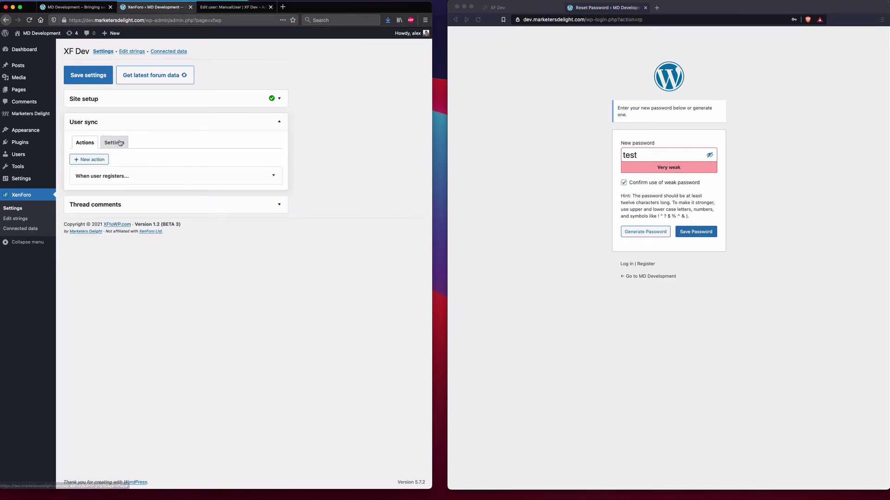
click(120, 143)
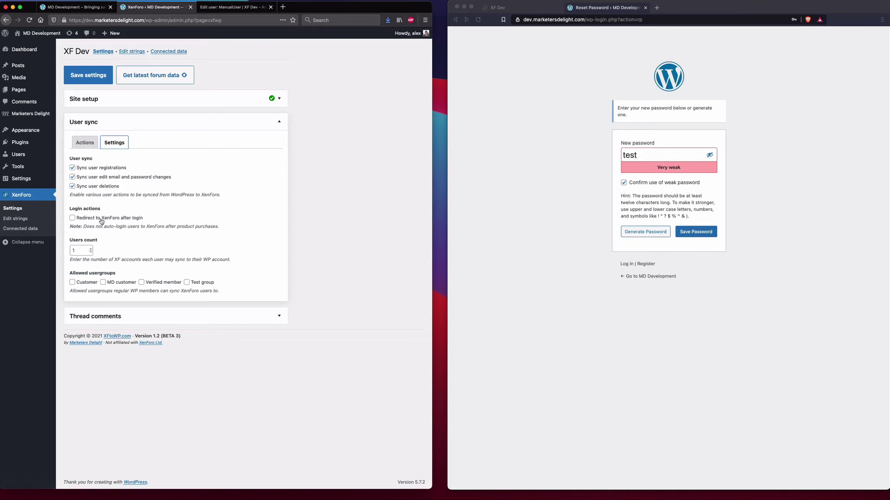
click(90, 218)
click(88, 76)
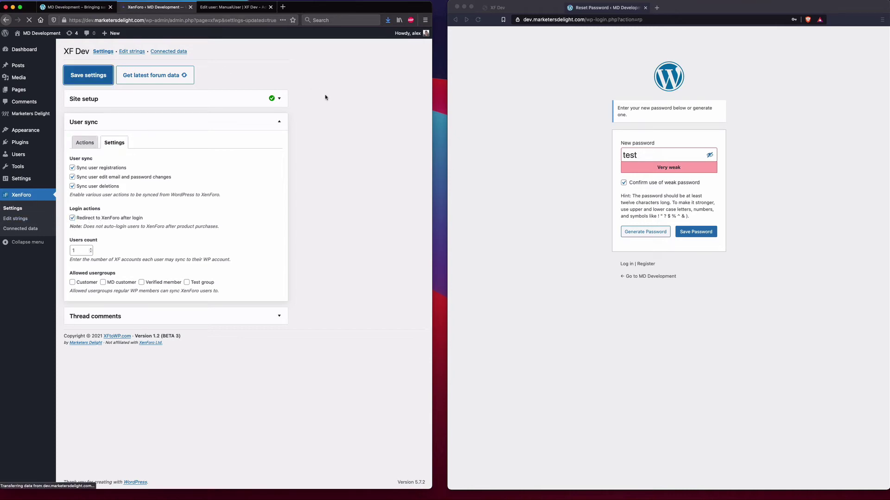
click(546, 104)
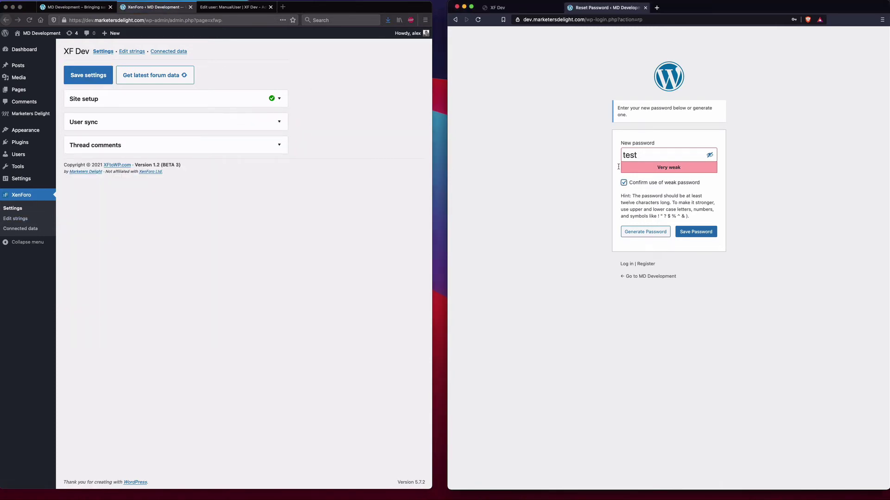
- Save the new password, then log in to WordPress as TestUser with the account password
click(686, 233)
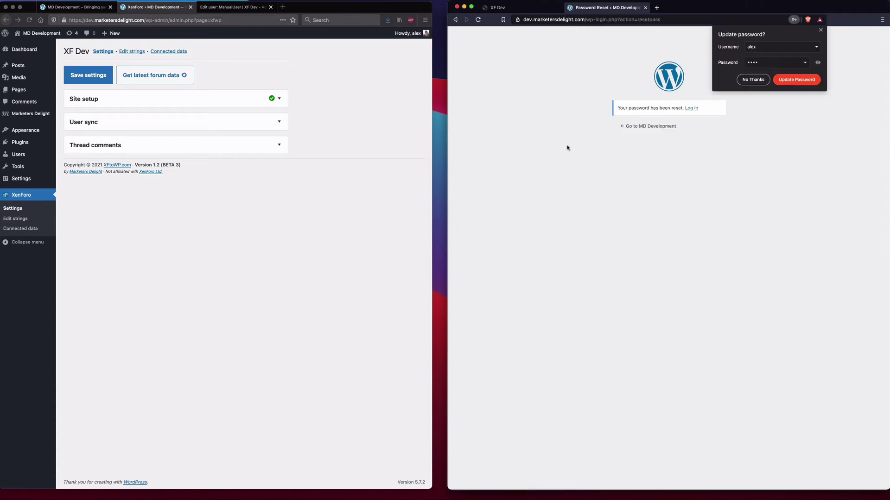
click(692, 108)
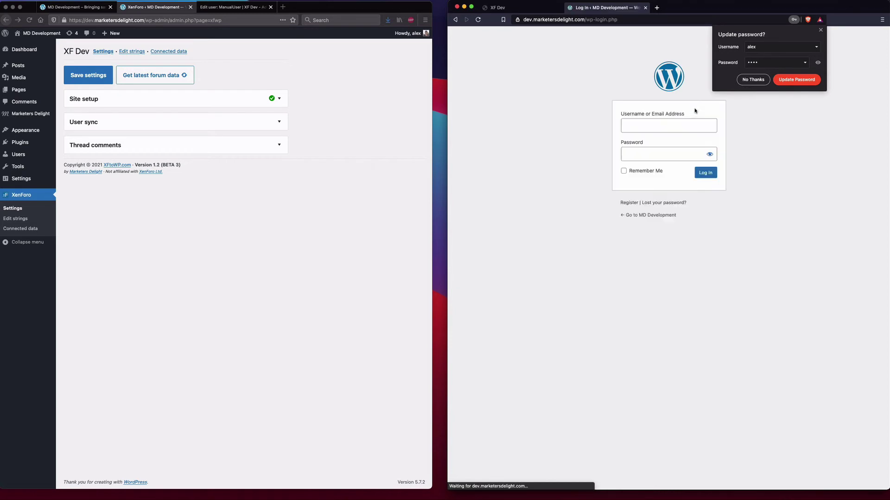
click(654, 128)
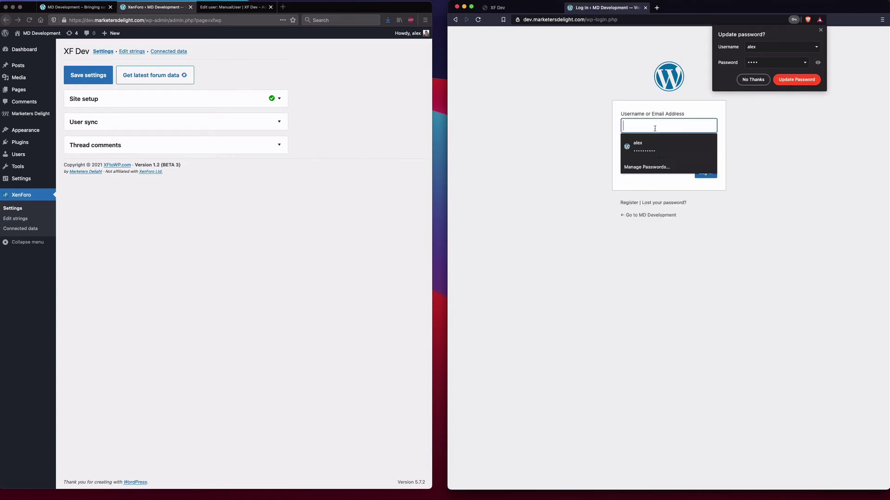
text(TestUser)
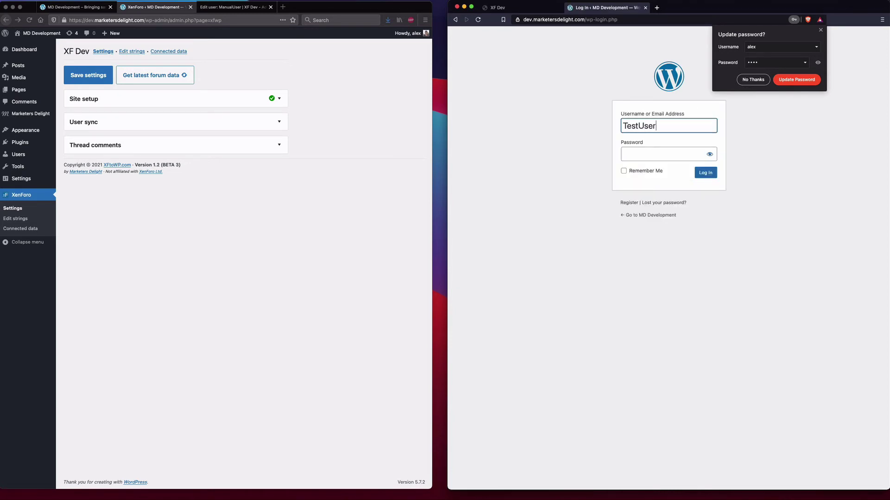
key(Tab)
text(••••)
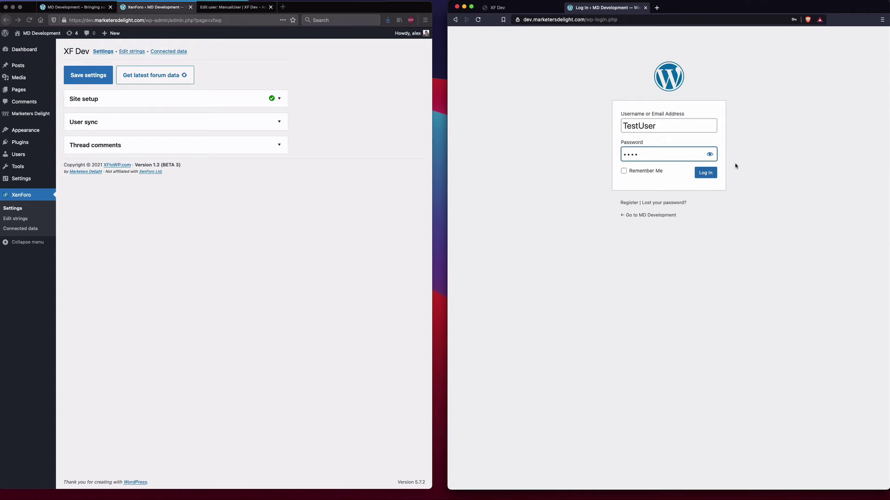
click(705, 173)
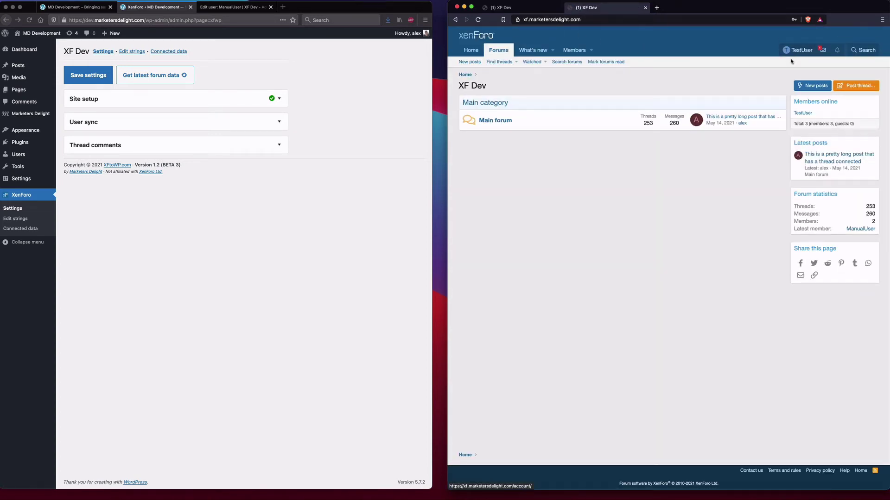
- Open TestUser's Edit user page from XenForo admin's List all users to check its groups
click(229, 8)
click(23, 186)
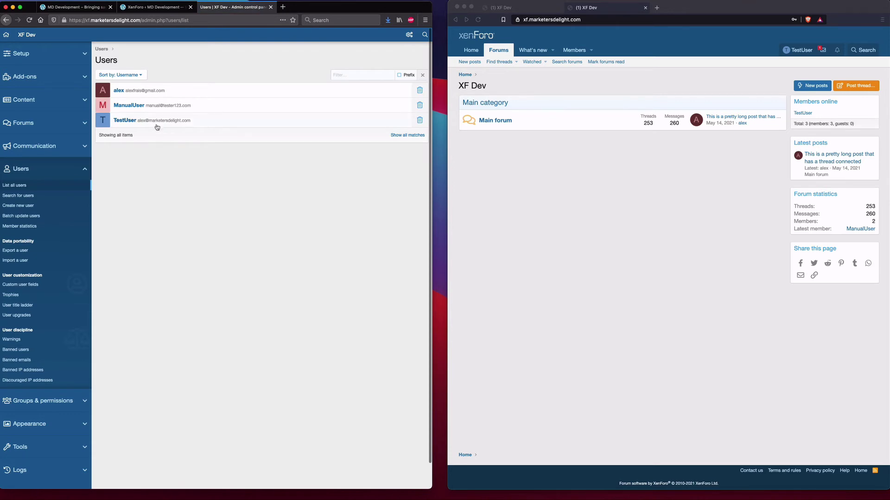
click(157, 124)
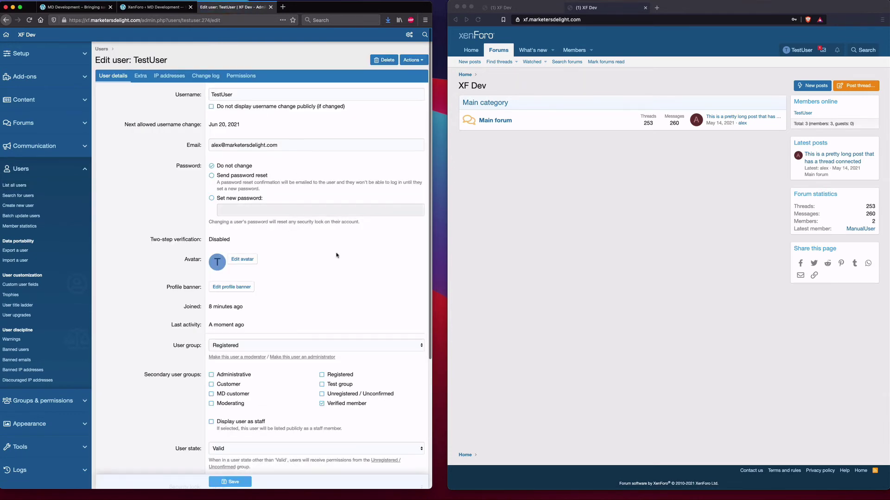
scroll(334, 253, down, 2)
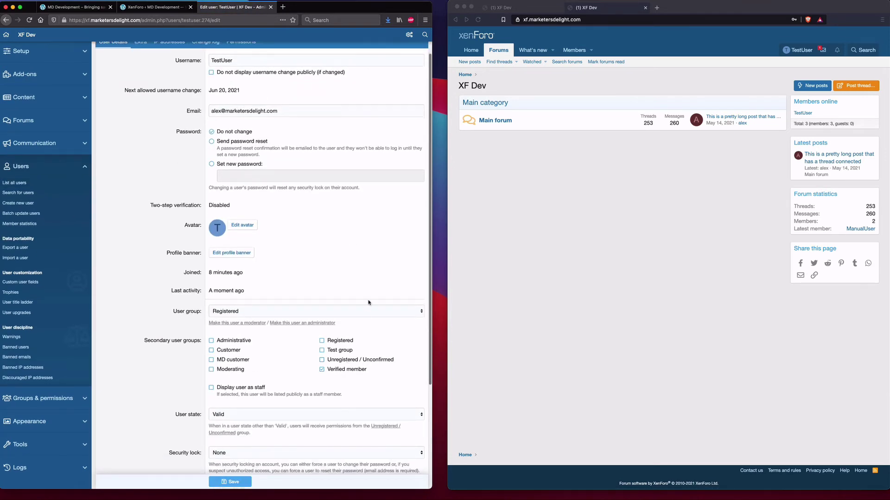
scroll(370, 303, up, 2)
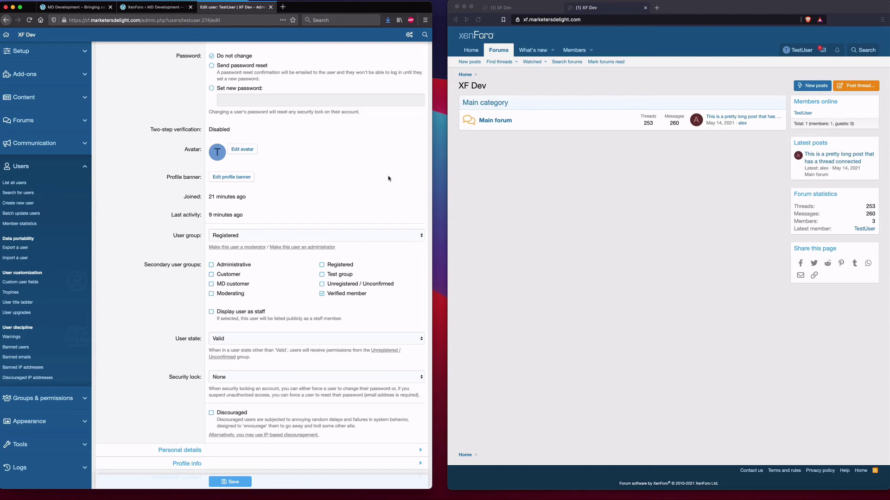
- Re-save the plugin's User sync settings with the Users count of 3
click(149, 9)
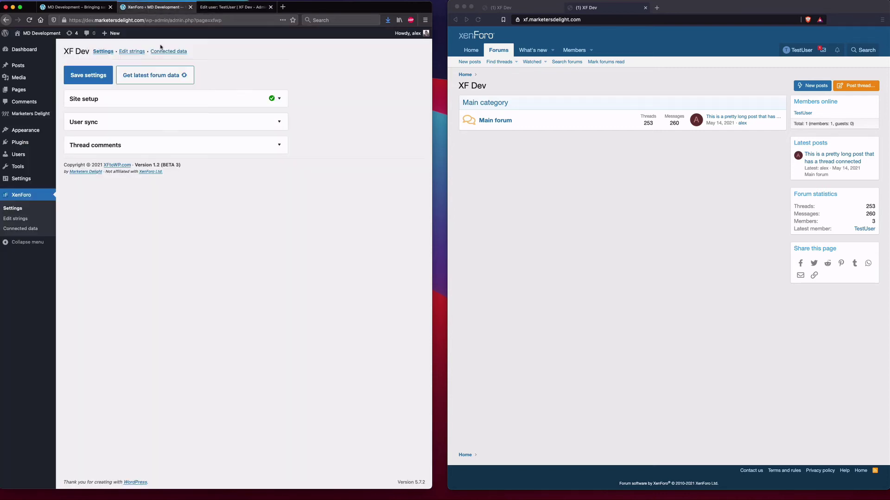
click(170, 121)
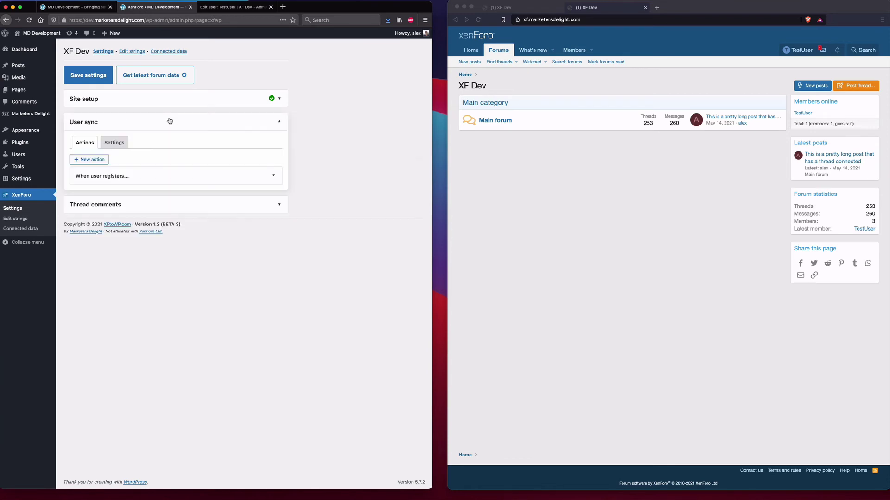
click(115, 144)
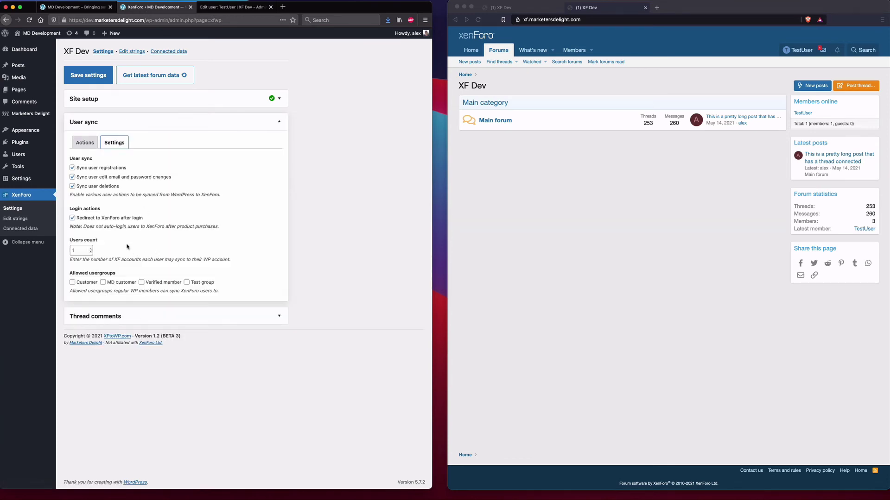
click(79, 249)
click(88, 77)
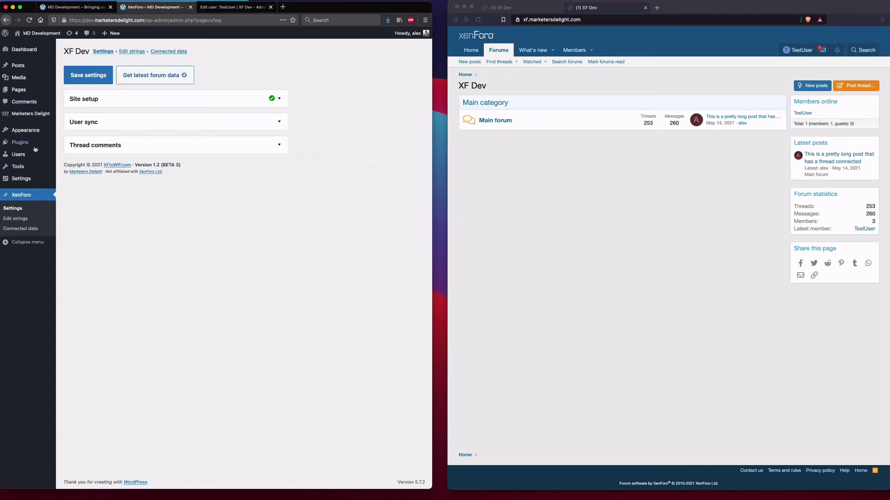
click(21, 154)
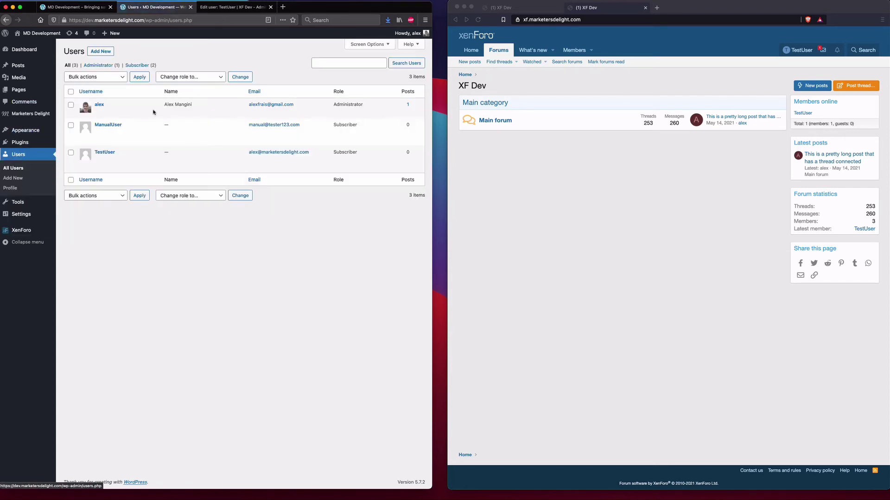
- Open TestUser's Edit User page and scroll to the XenForo Profile linked accounts
click(106, 153)
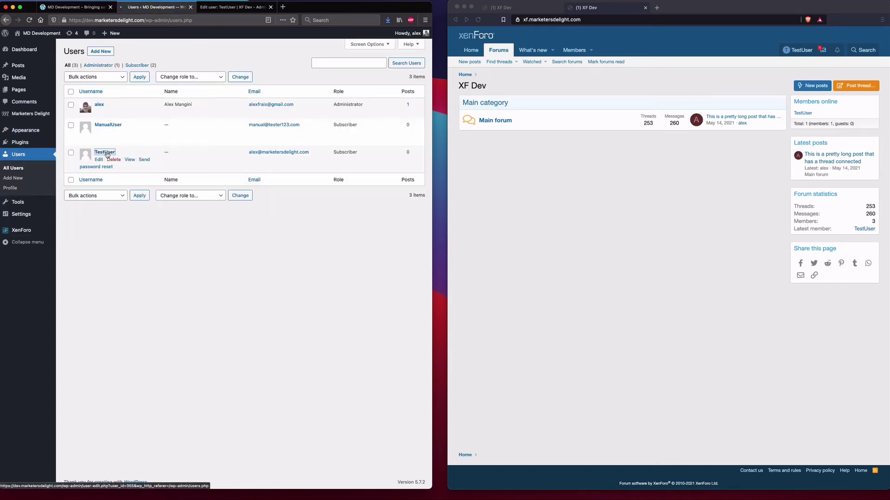
scroll(271, 209, down, 15)
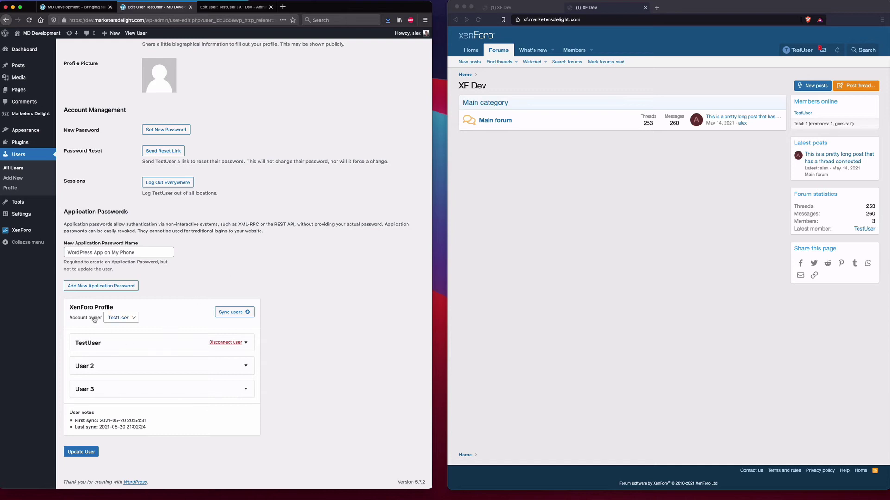
scroll(304, 276, up, 2)
scroll(304, 275, up, 1)
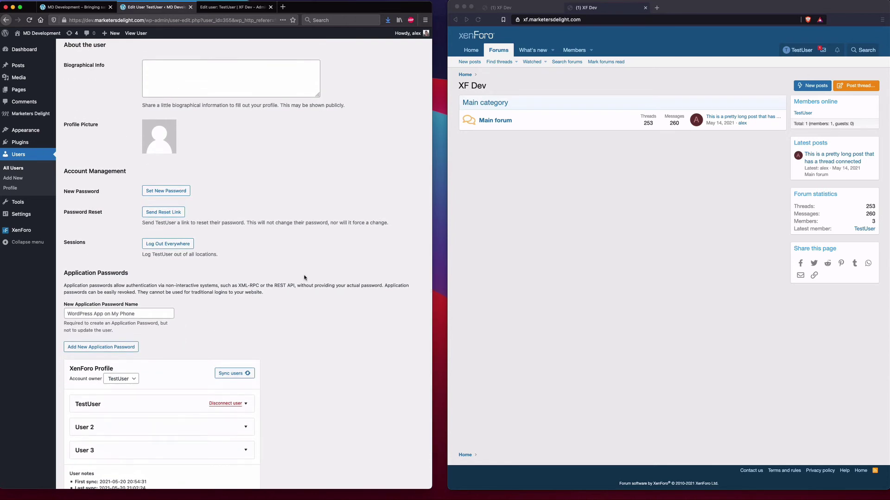
scroll(176, 195, up, 3)
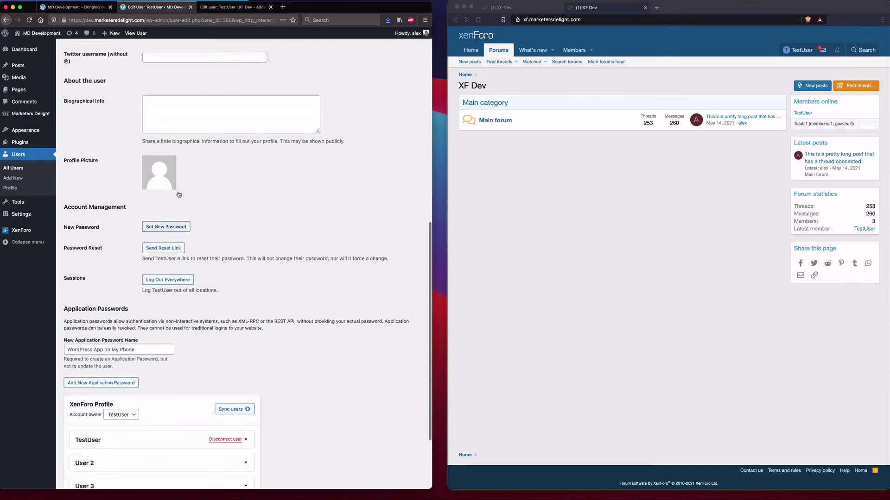
scroll(229, 248, up, 4)
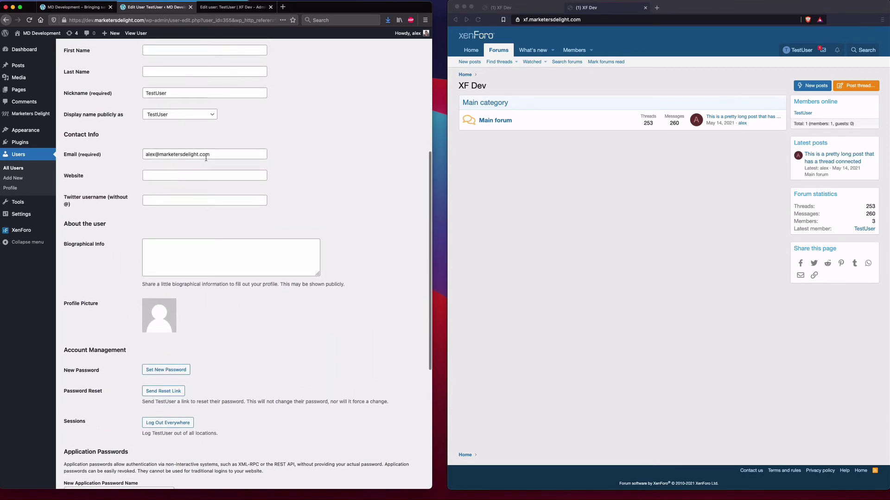
scroll(209, 193, down, 10)
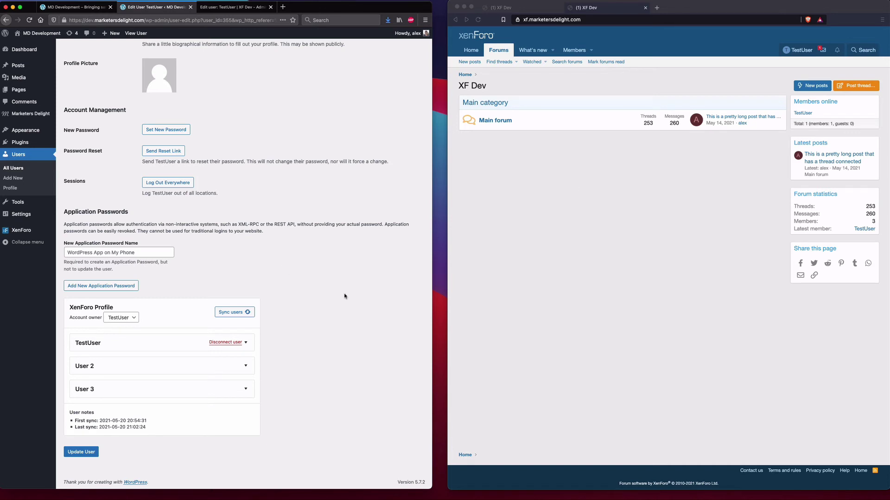
- Enter ManualUser as the User 2 linked forum account
click(194, 366)
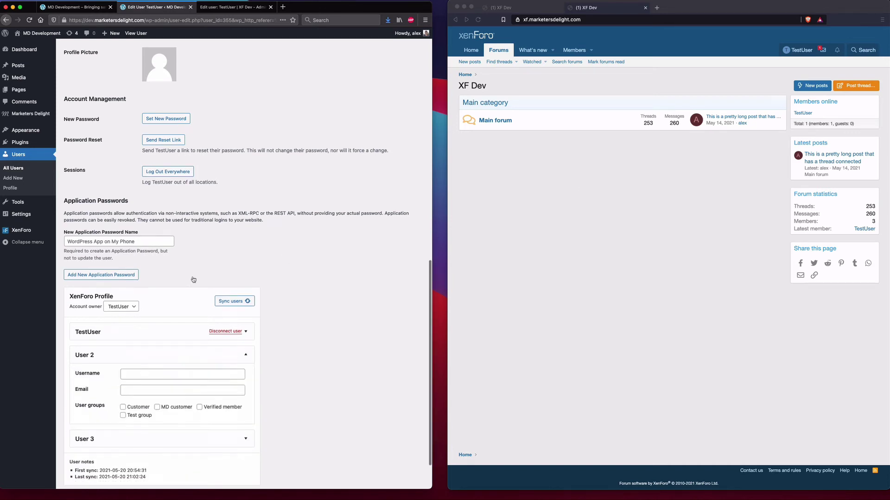
scroll(193, 278, down, 3)
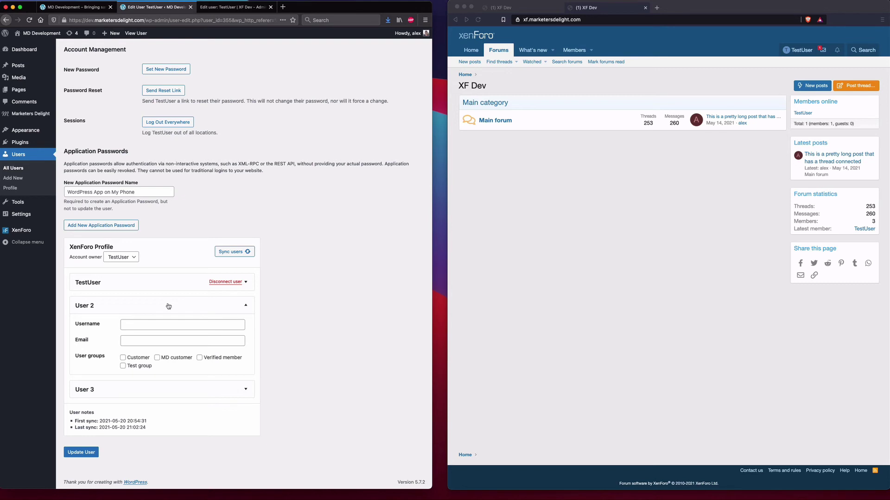
click(123, 323)
text(Manu)
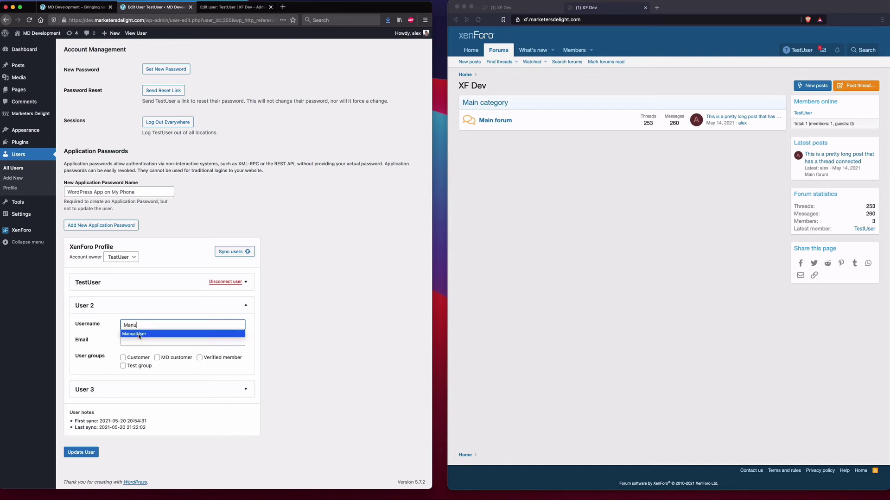
click(138, 334)
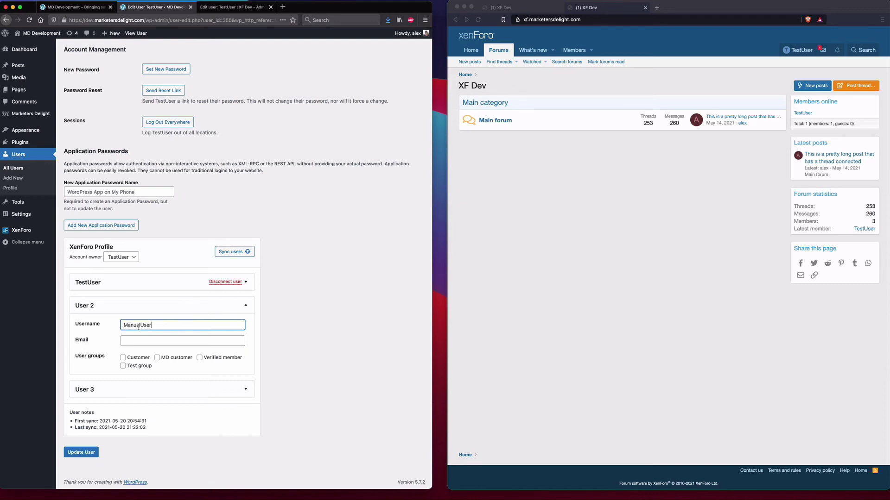
- Put User 2 in Verified member and sync, getting an already-verified error
click(212, 358)
click(230, 253)
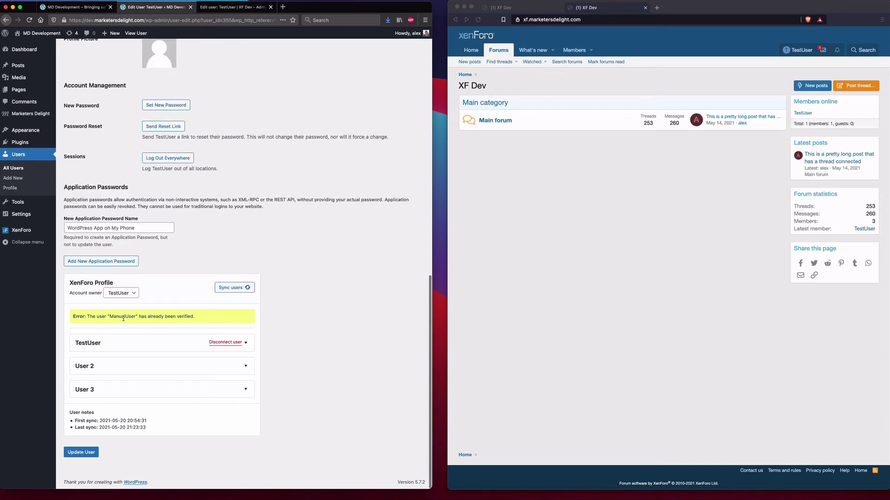
click(202, 367)
scroll(188, 329, down, 2)
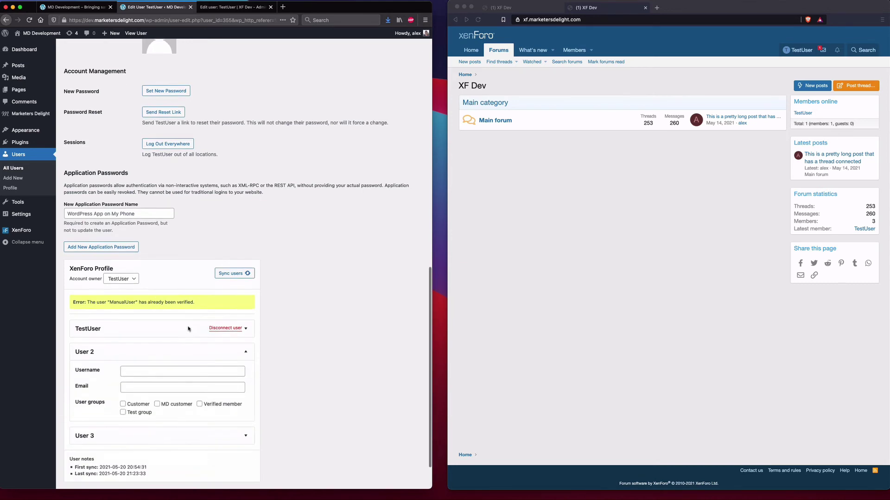
click(188, 333)
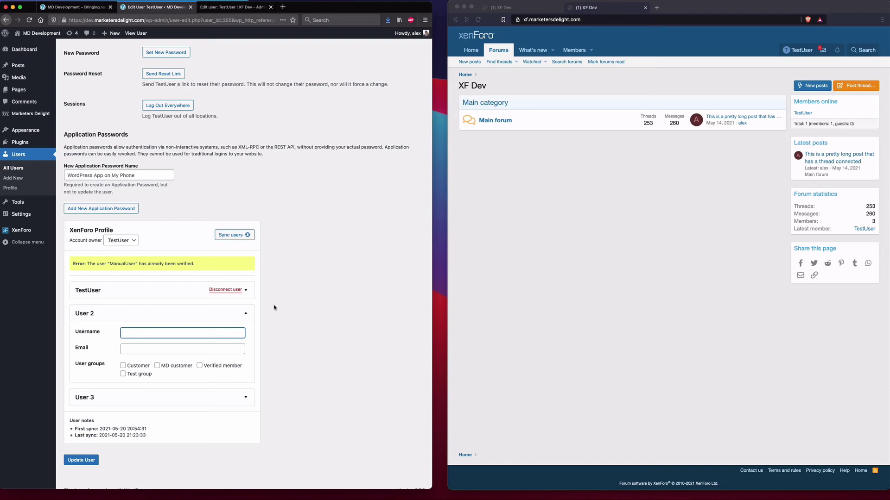
- Sync User 2 with the nonexistent username UserDOesntExist, which is rejected as unregistered
text(Te)
key(BackSpace)
key(BackSpace)
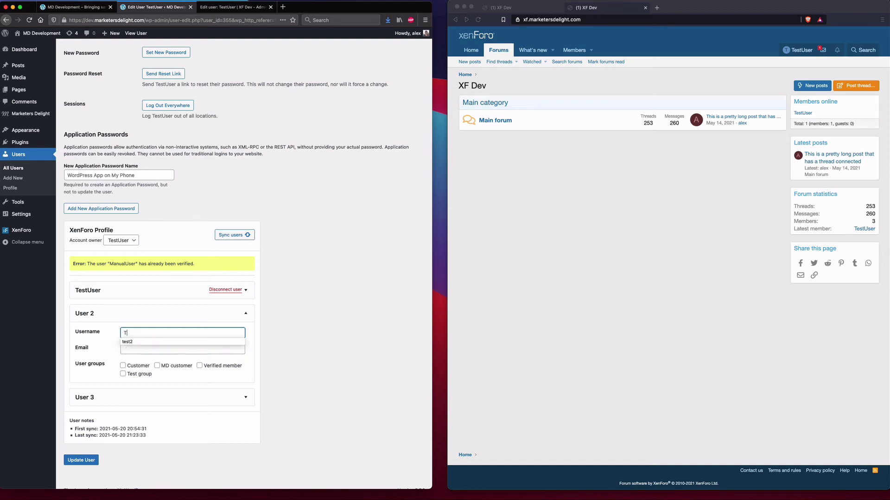
text(D)
text(serDOesnt)
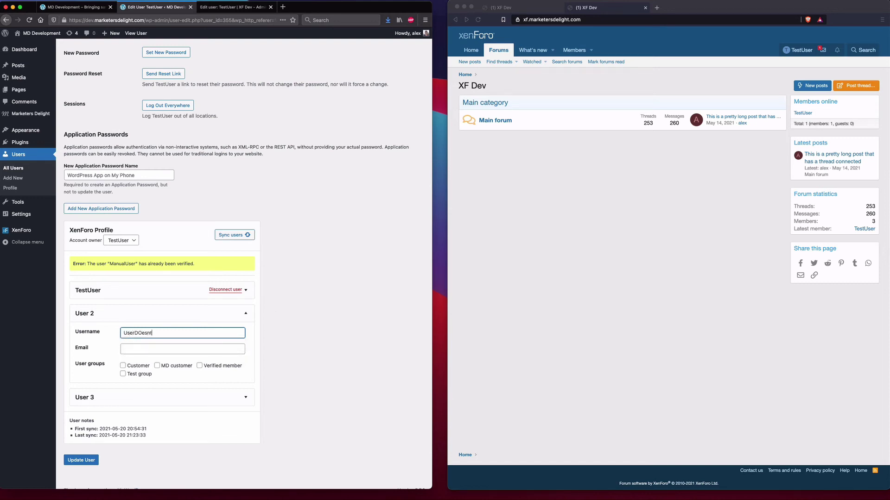
text(Exist)
click(241, 235)
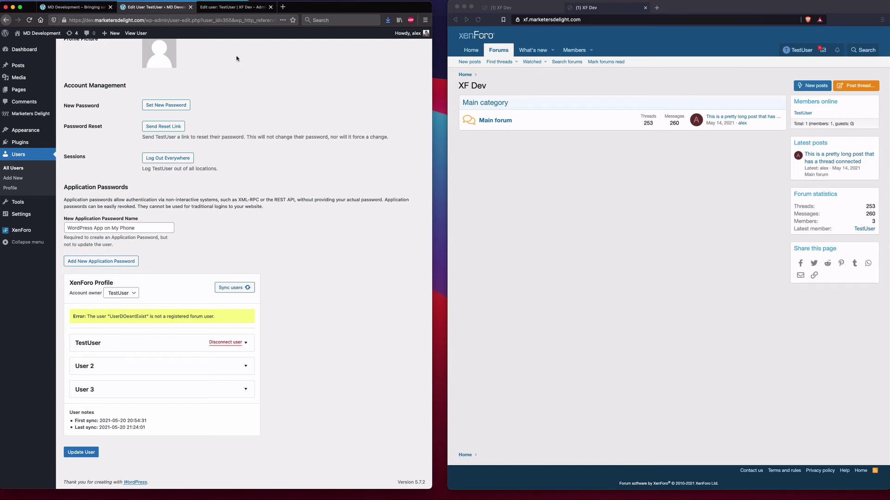
click(233, 8)
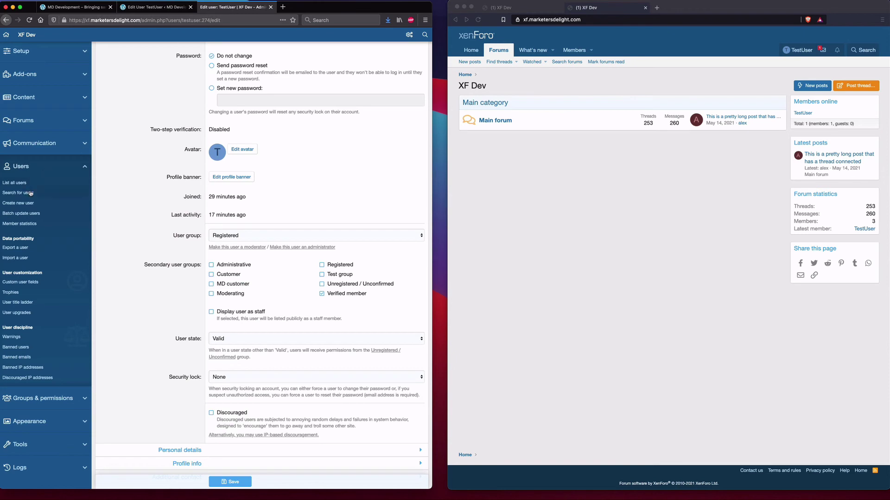
- Create a new XenForo forum user XFuser with its email address
click(17, 204)
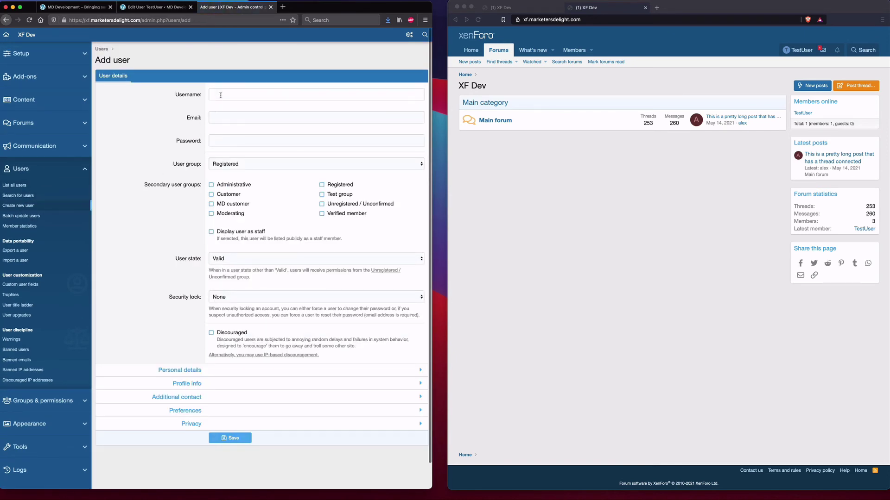
text(XFuser)
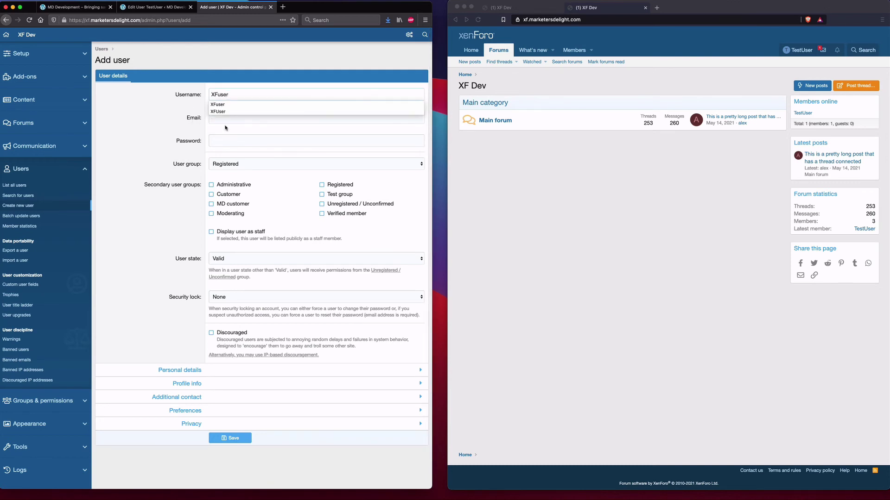
click(226, 119)
text(xf)
click(233, 129)
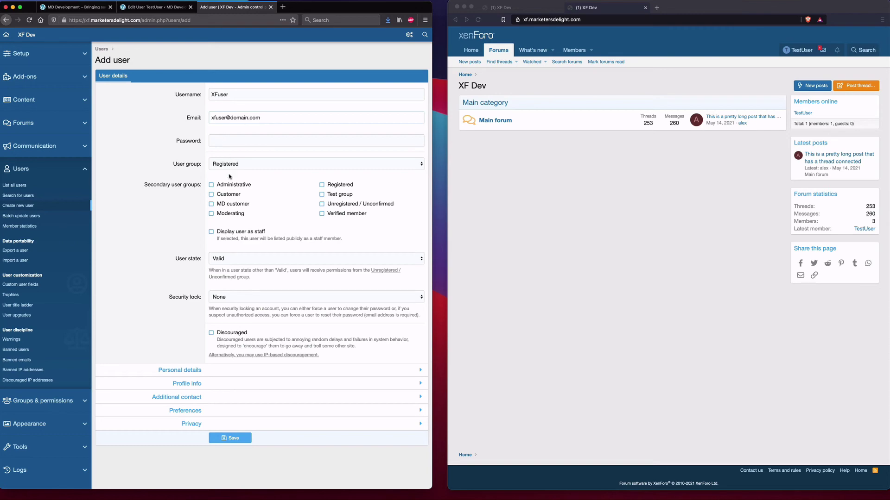
click(225, 438)
- Add the missing password, save XFuser, and confirm it appears in List all users
click(160, 104)
click(233, 141)
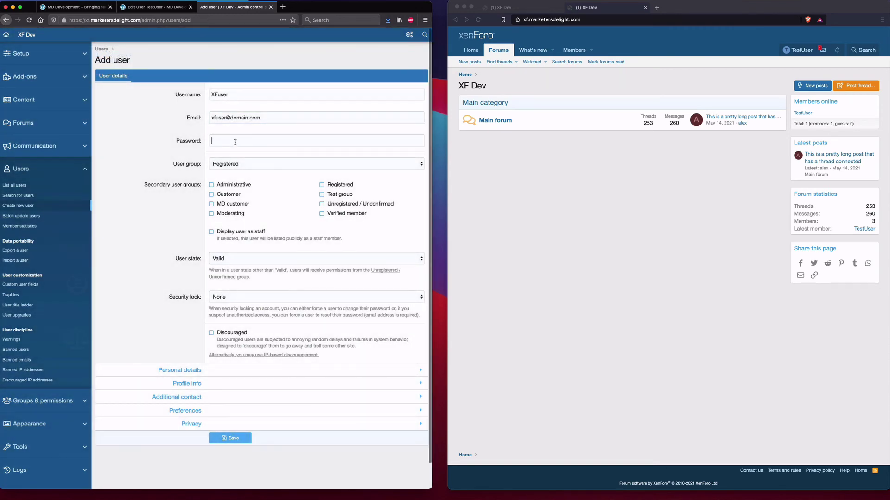
text(test)
click(226, 438)
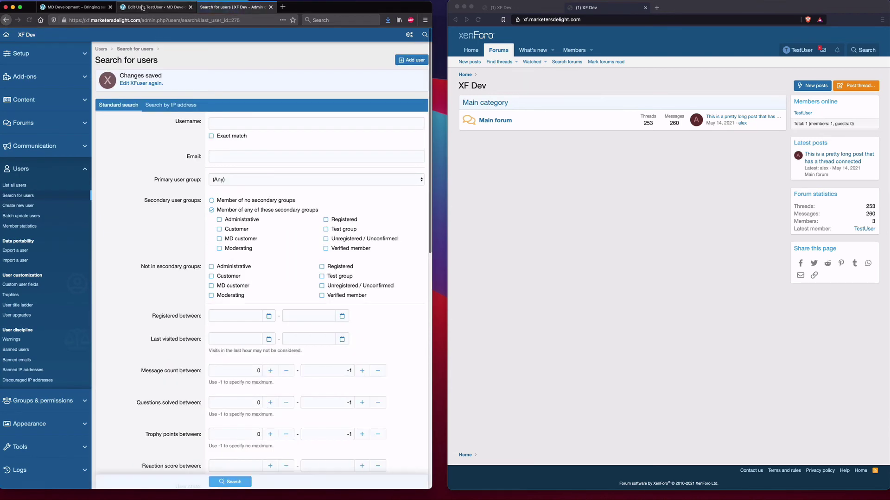
click(27, 185)
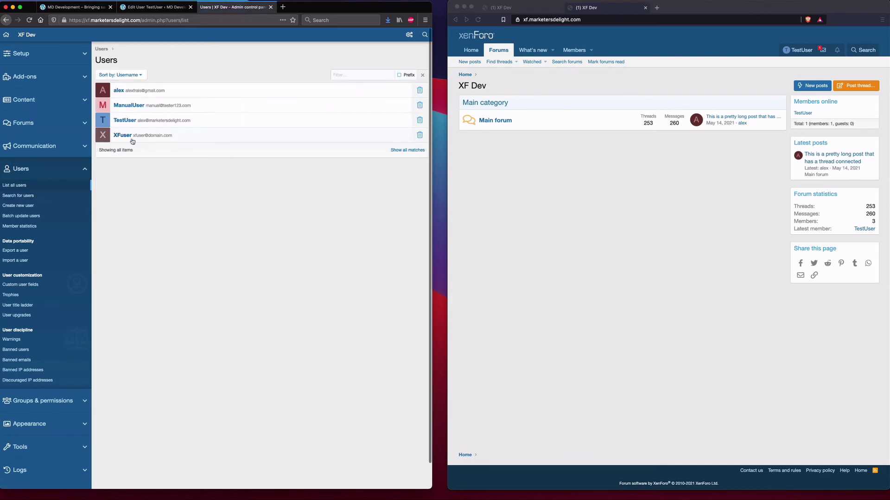
click(137, 6)
- Link XFuser as the User 2 forum account with the Verified member group ticked
click(159, 366)
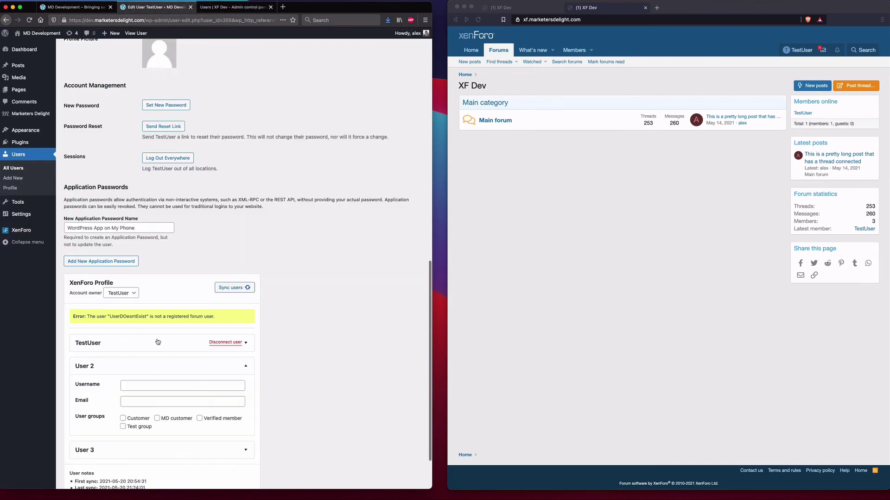
scroll(166, 343, down, 3)
click(150, 323)
click(153, 346)
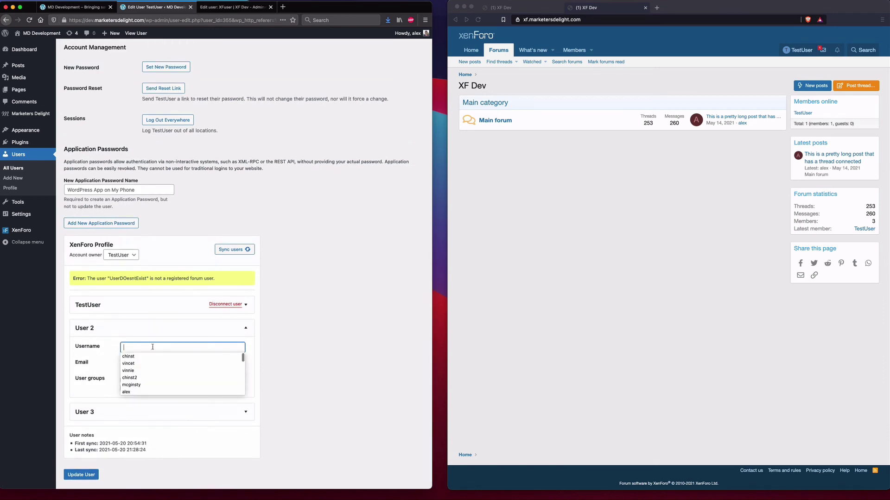
text(XFuser)
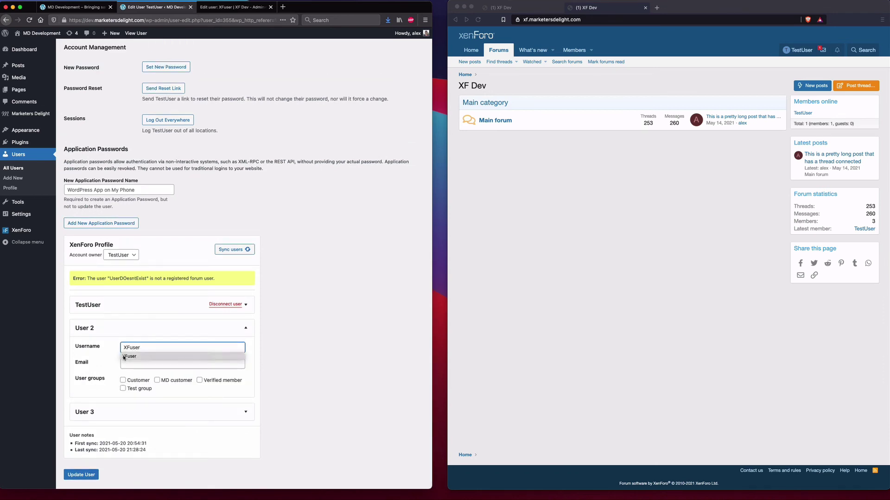
click(129, 356)
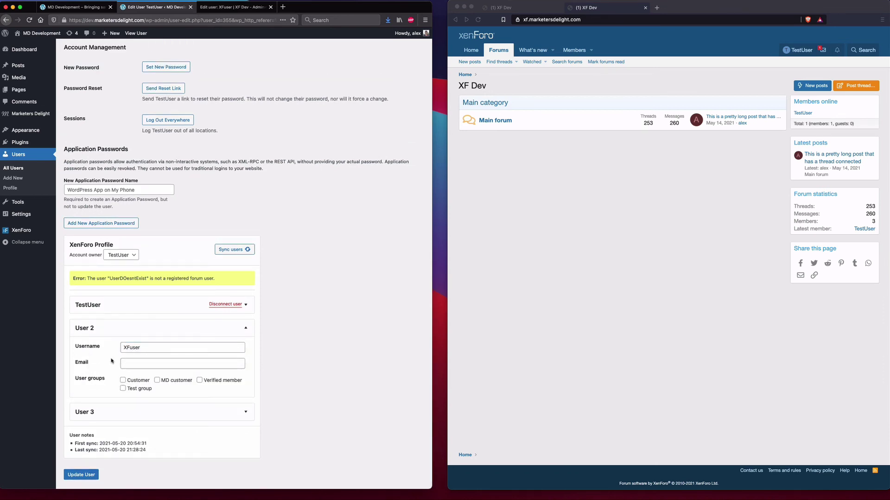
click(213, 383)
- Sync users to XenForo and review XFuser's linked account details (User ID 275)
click(231, 250)
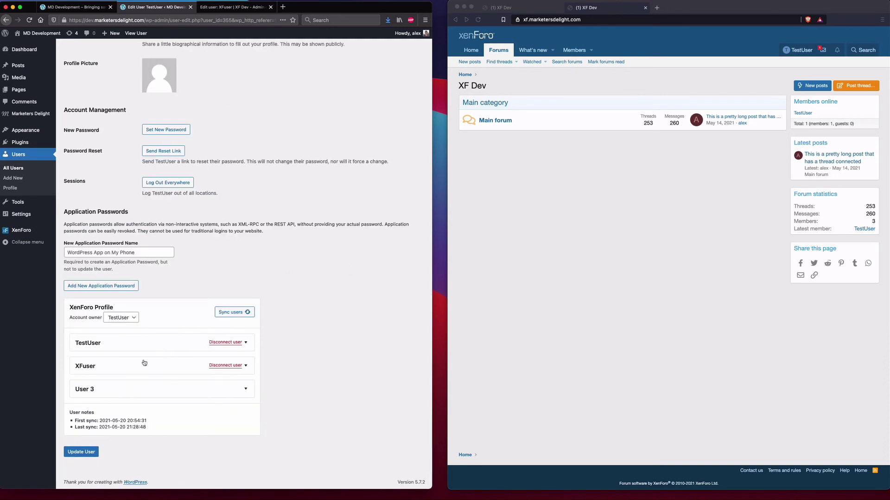
click(123, 367)
scroll(122, 368, down, 1)
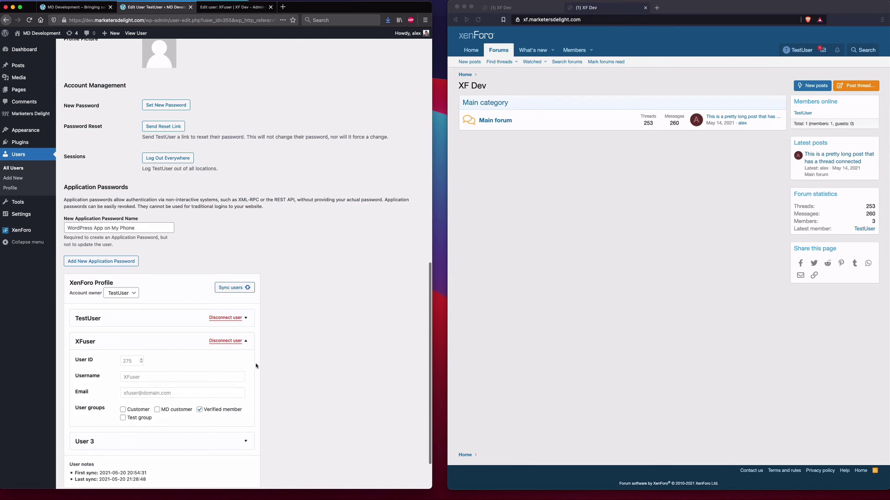
scroll(176, 345, down, 1)
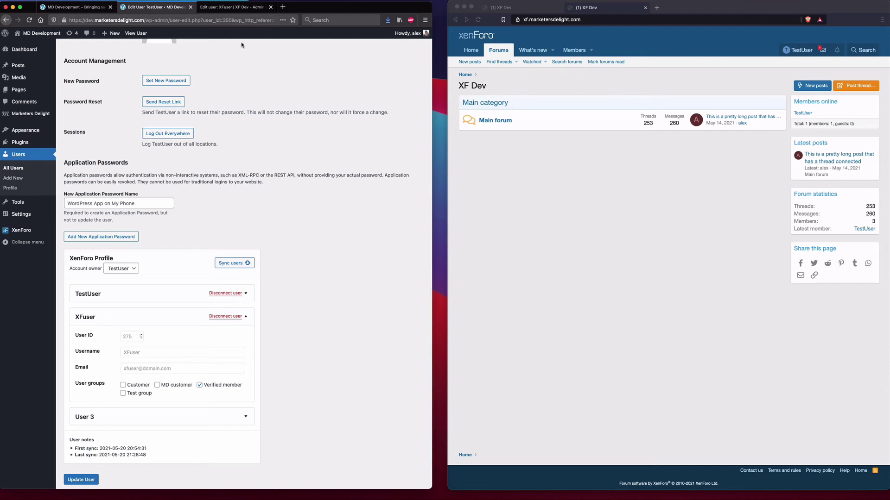
click(218, 8)
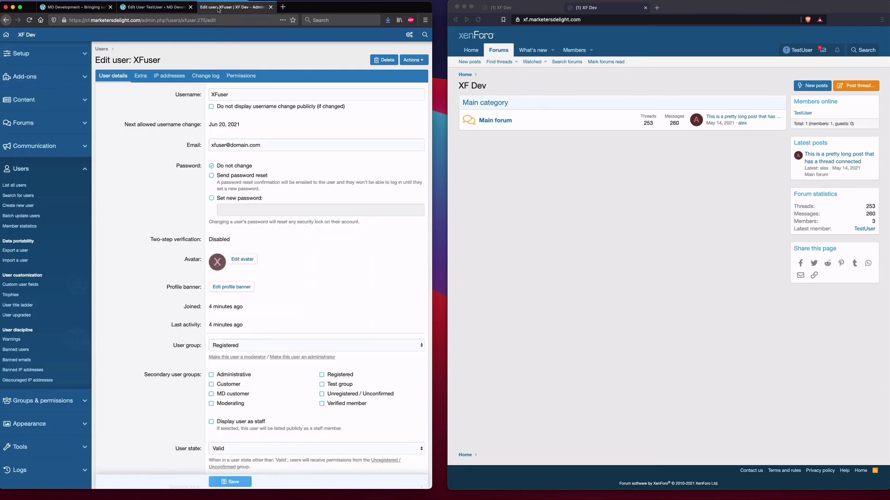
- Open XFuser's record from the XenForo list of all users
click(12, 186)
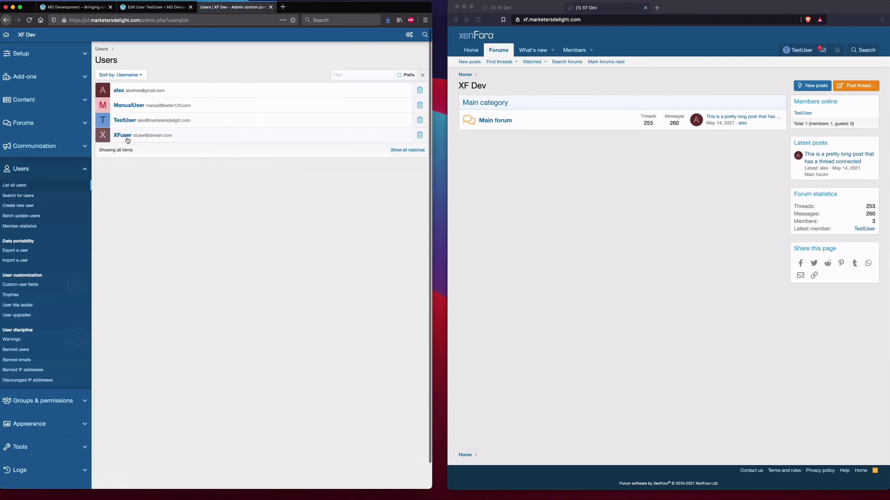
click(125, 137)
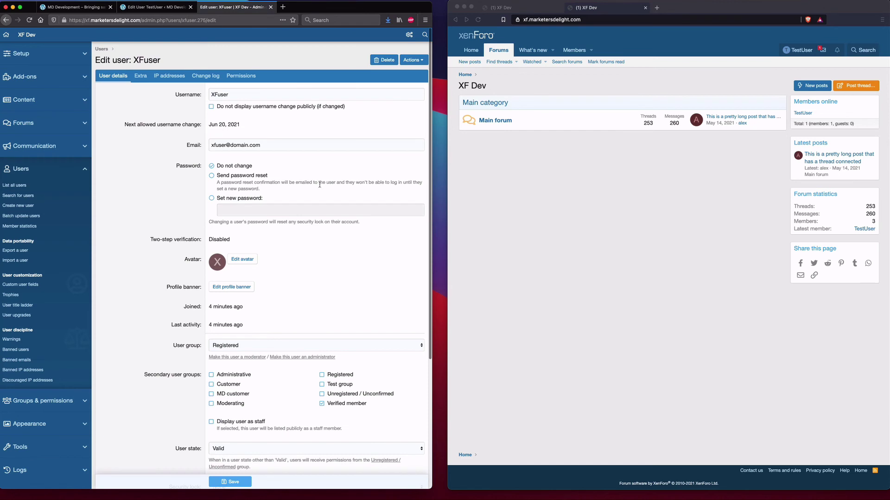
scroll(319, 184, down, 3)
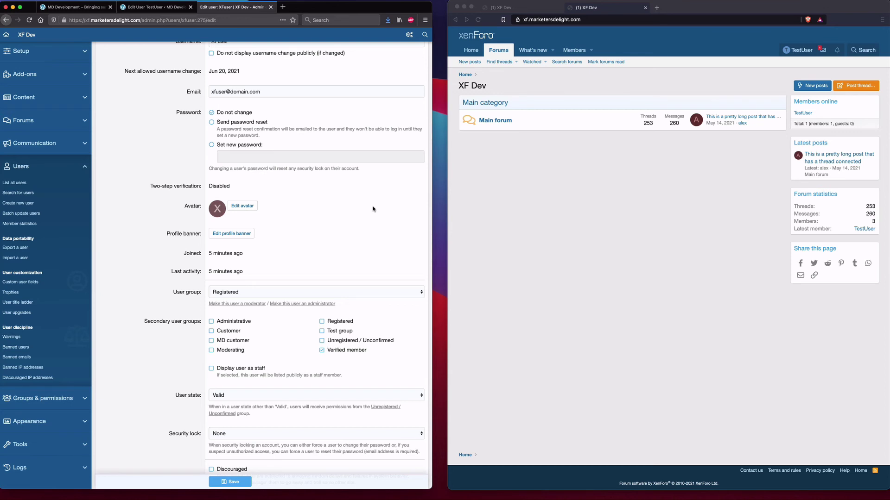
- Add XFuser to MD customer and Customer in WordPress, sync, and reload XenForo's edit page
click(149, 7)
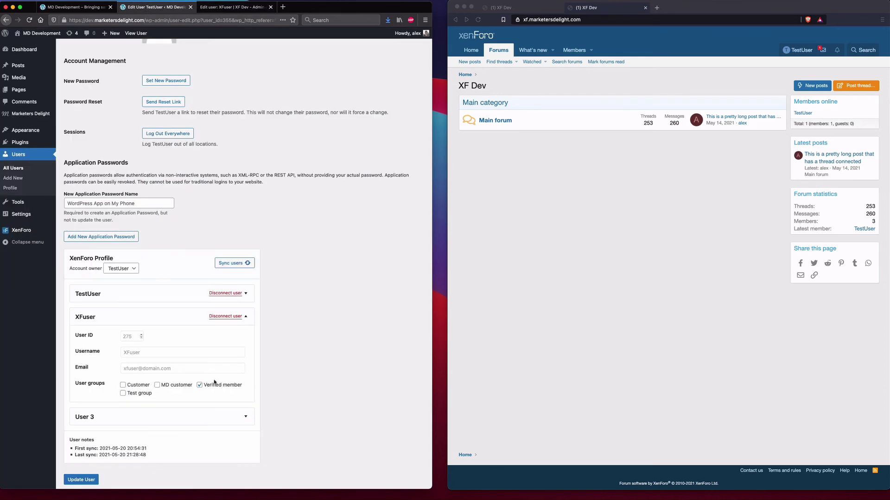
click(169, 387)
click(135, 387)
click(234, 264)
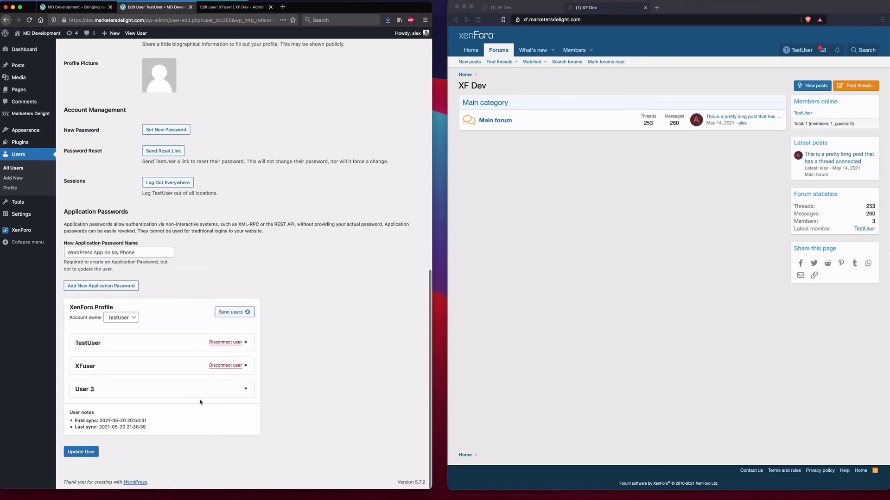
click(222, 8)
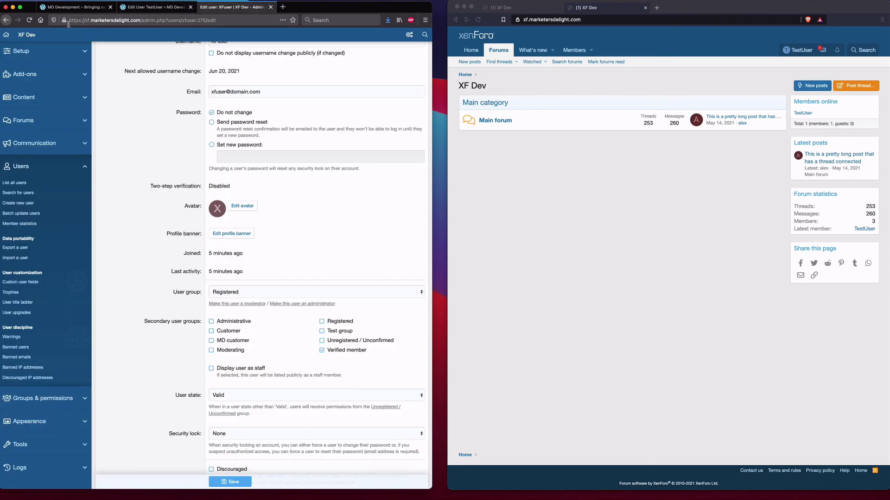
click(29, 20)
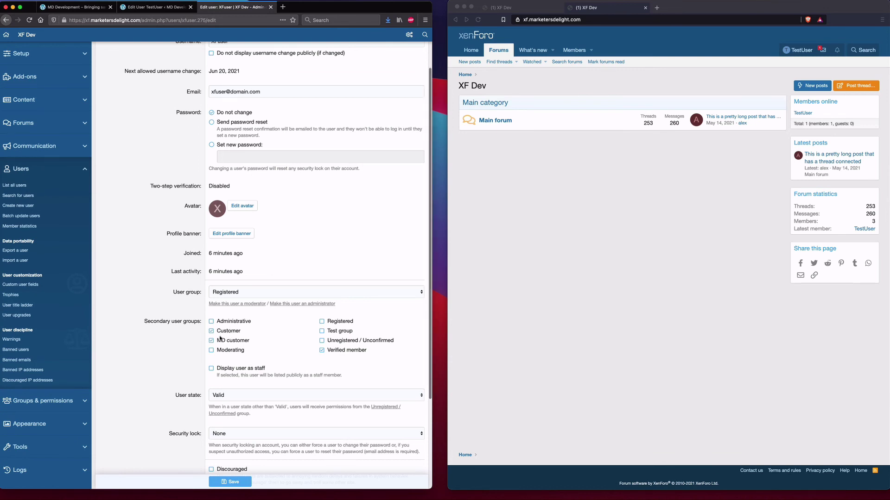
click(155, 7)
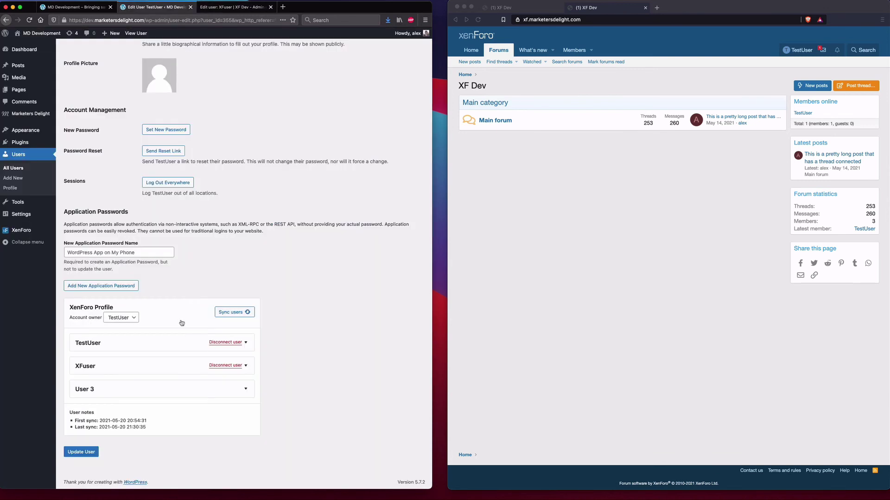
- Untick Customer, MD customer and Verified member for XFuser and sync users
click(162, 366)
scroll(169, 357, down, 2)
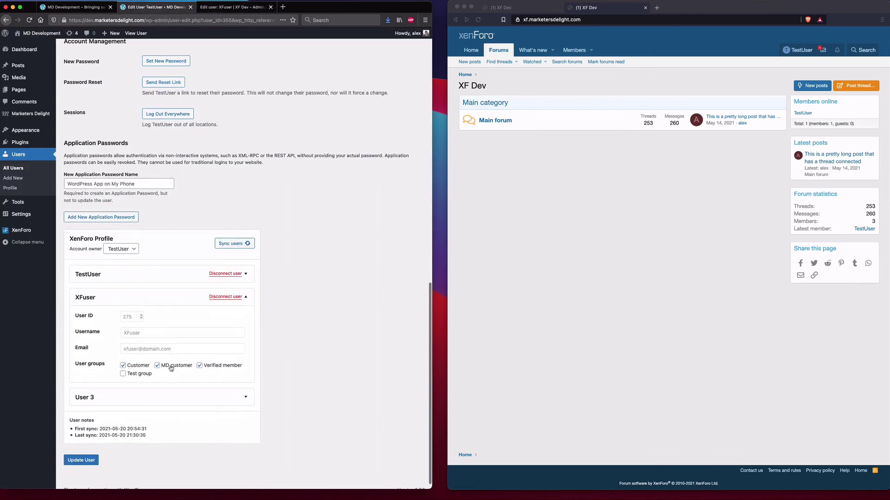
click(157, 365)
click(122, 365)
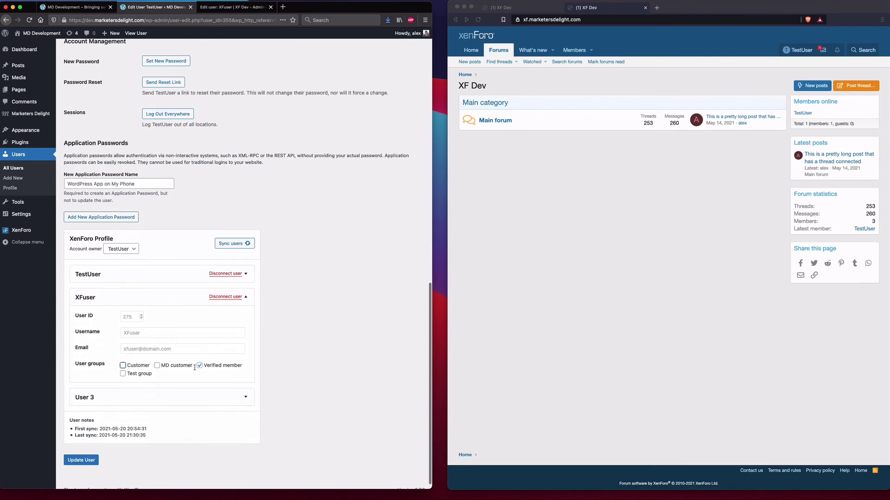
click(220, 368)
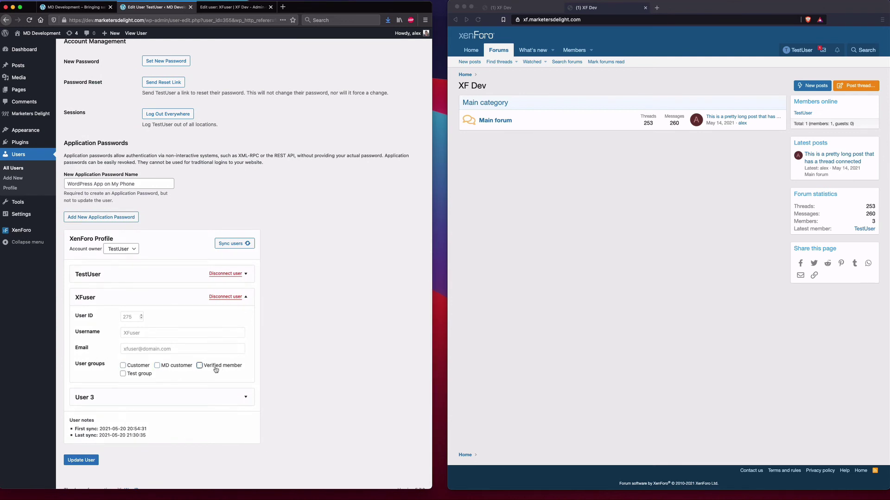
click(233, 244)
- Give XFuser the Moderating secondary group in XenForo admin and save
click(222, 10)
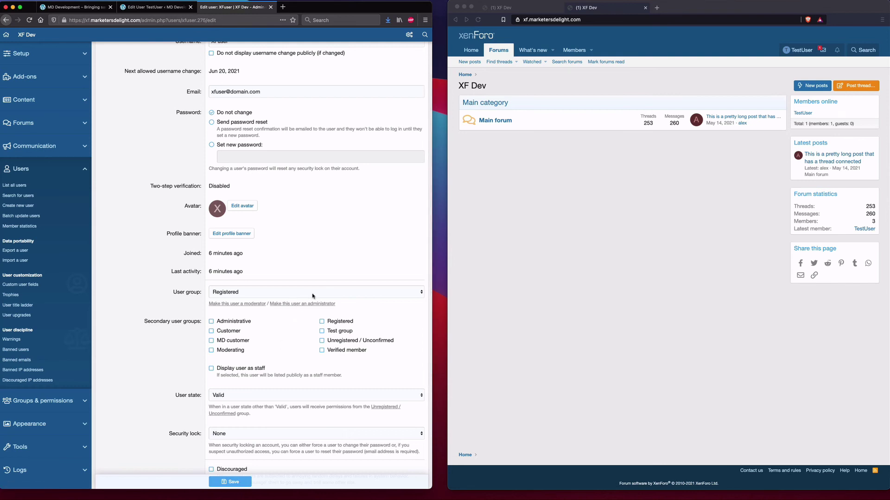
click(244, 352)
click(244, 482)
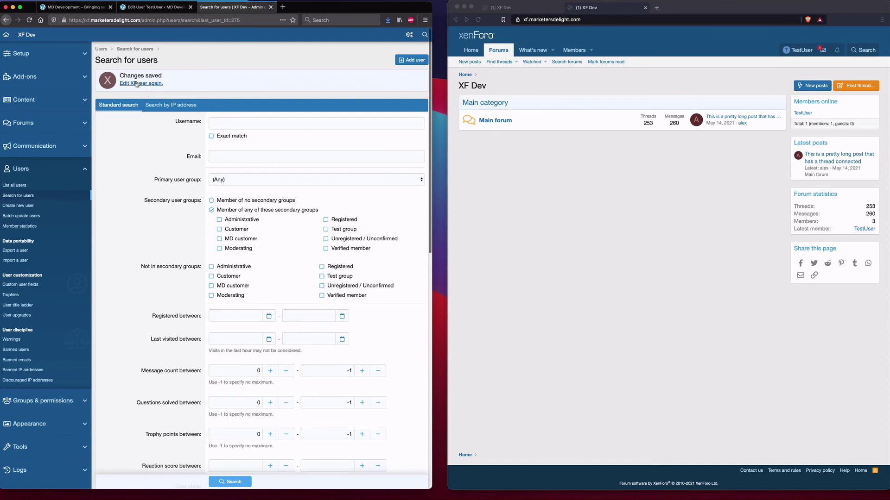
- Tick Verified member for XFuser in WordPress, sync, and reload XenForo to see it added
click(147, 84)
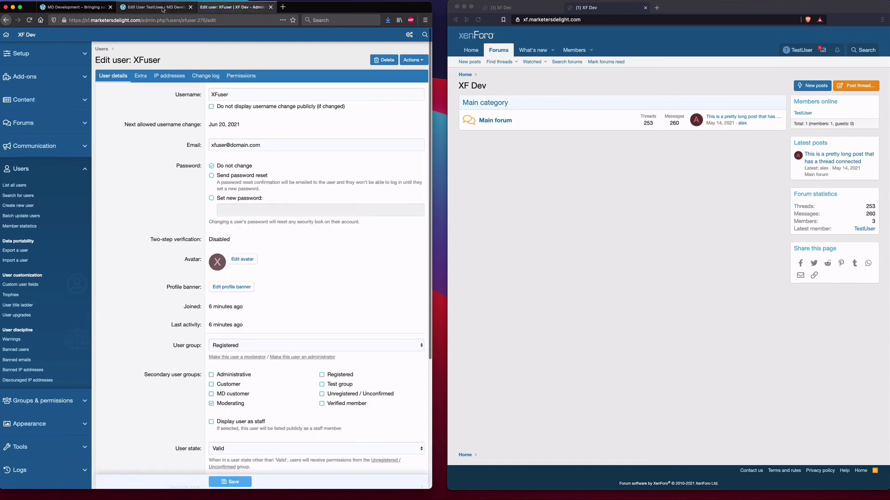
click(163, 8)
click(142, 364)
scroll(186, 328, down, 3)
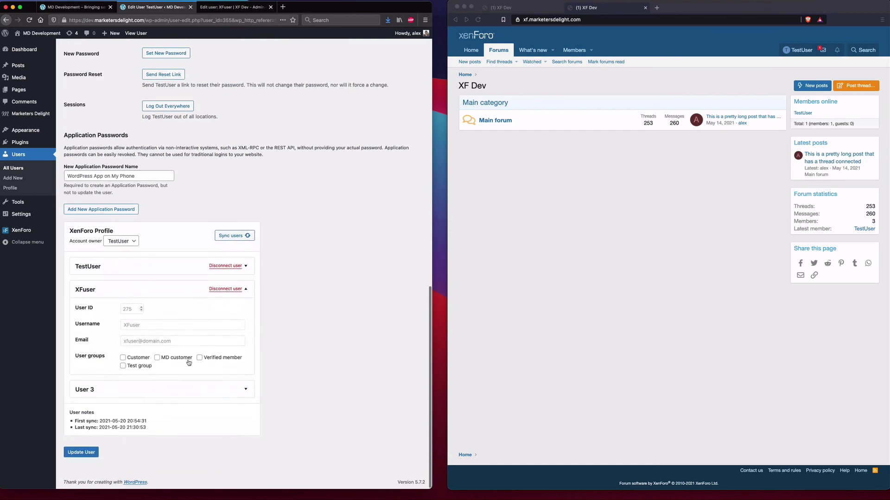
click(227, 359)
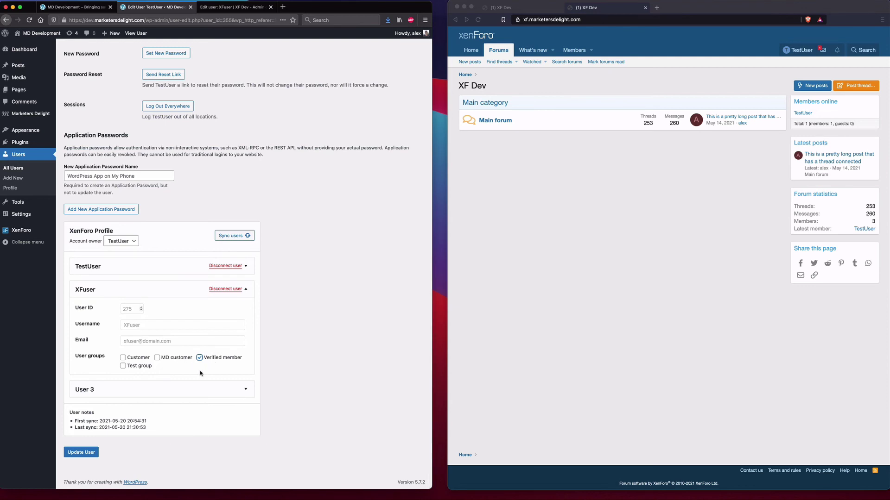
click(231, 237)
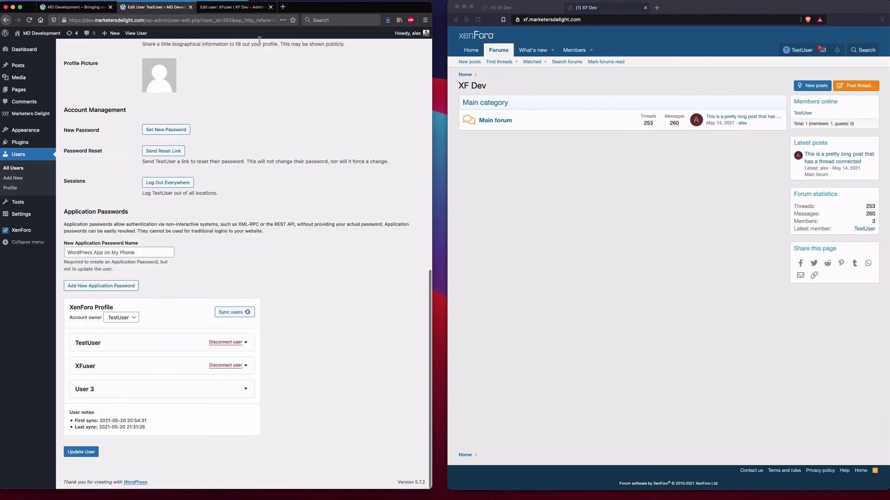
click(219, 7)
scroll(267, 281, down, 3)
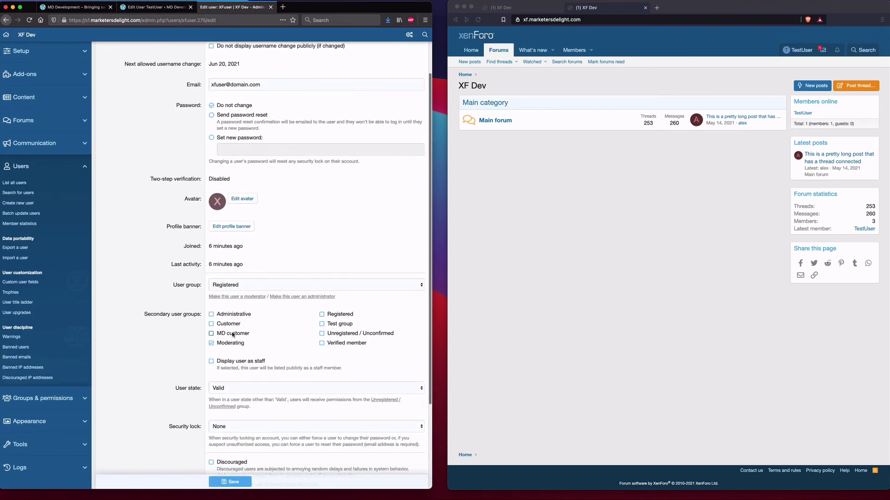
click(29, 20)
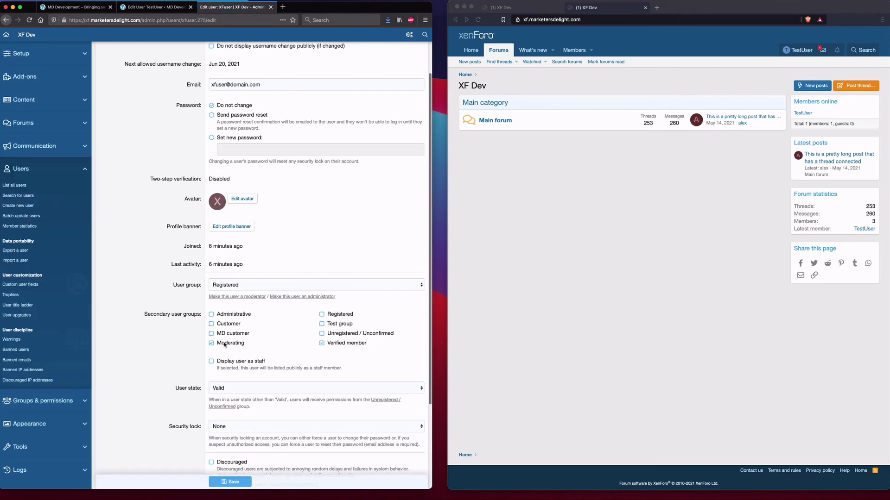
- Untick Verified member again, sync, and recheck XFuser's XenForo edit page
click(150, 7)
click(163, 370)
scroll(164, 369, down, 1)
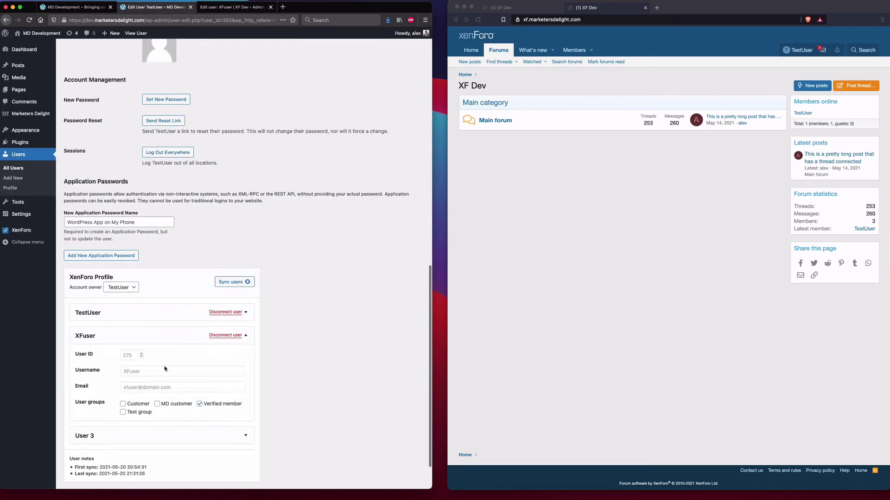
scroll(165, 369, down, 1)
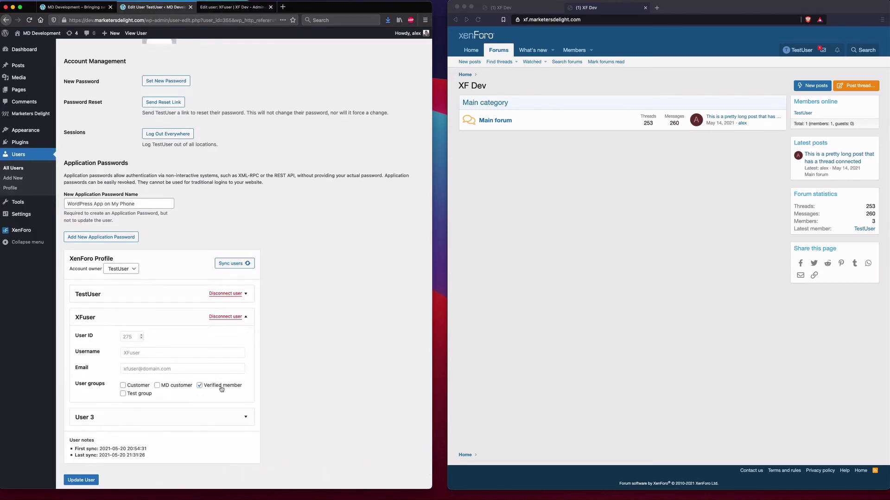
click(221, 387)
click(225, 264)
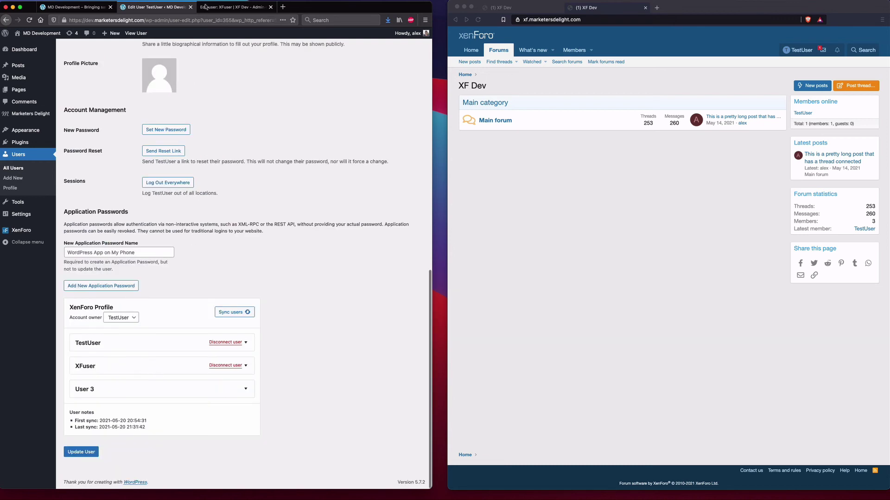
click(205, 7)
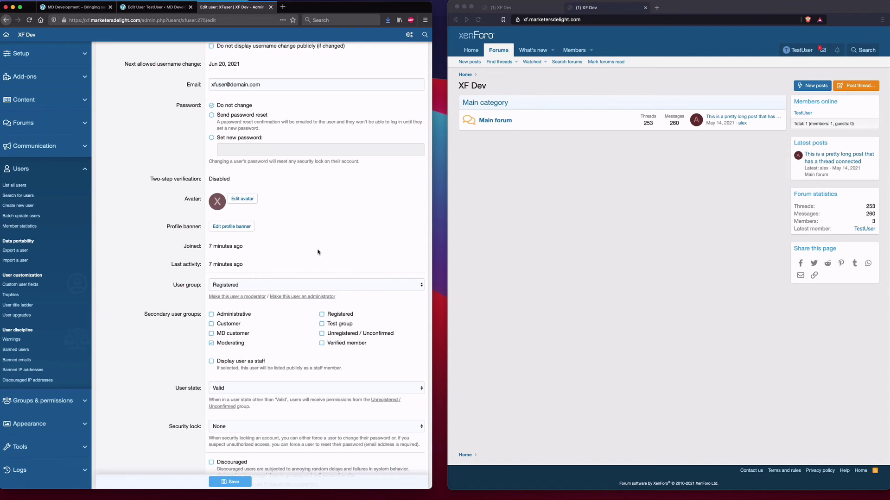
key(ctrl+shift+Tab)
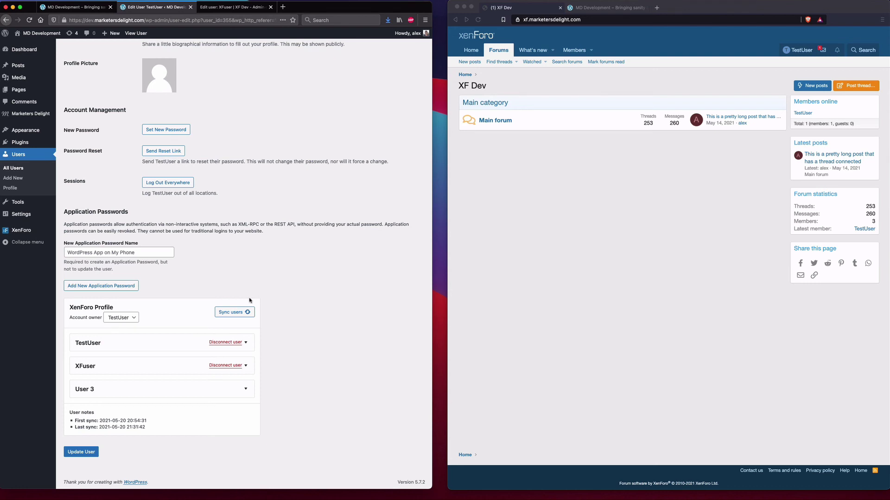
- View the My account customer portal page as TestUser, then open the admin Pages list
click(596, 8)
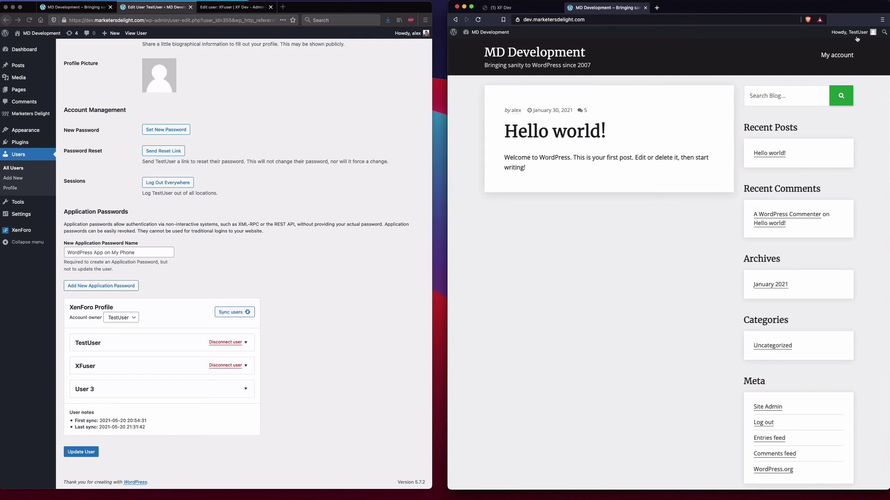
click(834, 56)
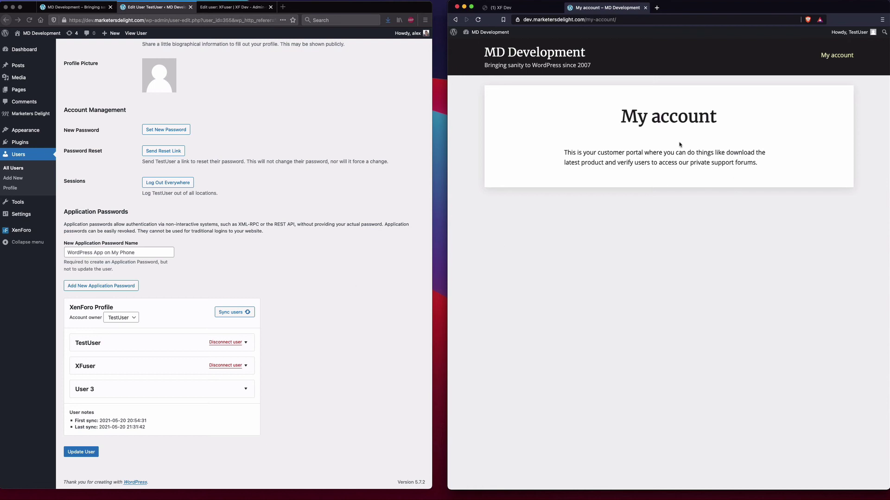
triple_click(688, 153)
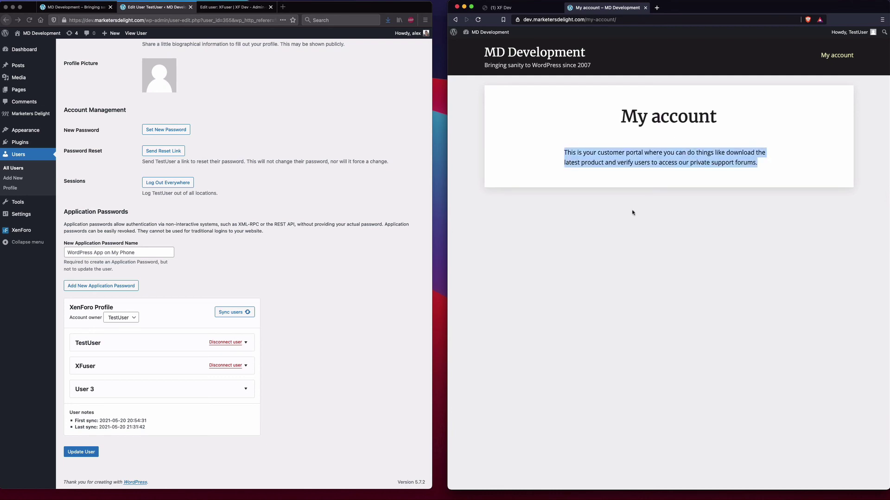
click(287, 113)
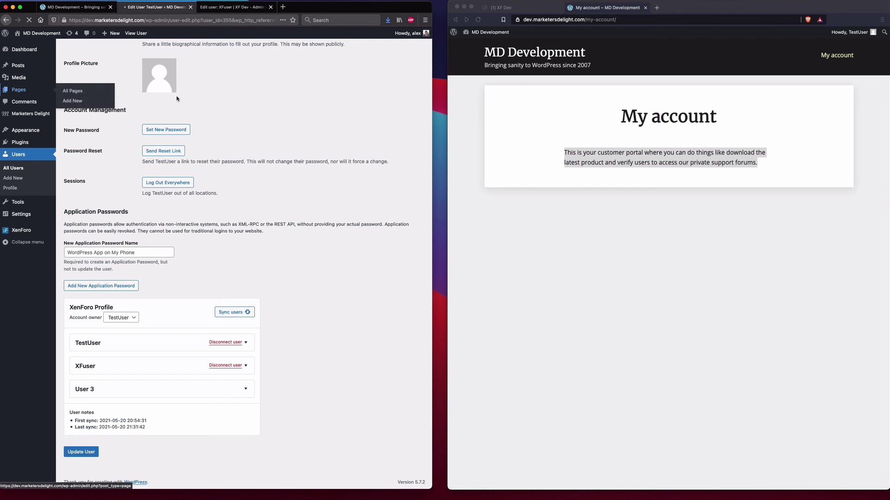
click(34, 90)
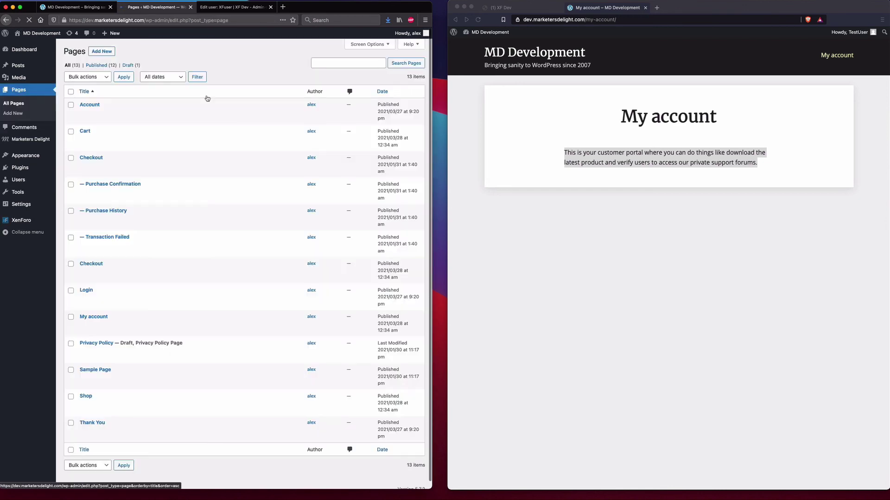
- Insert a Shortcode block with [xf template="user-verify"] into My account and update the page
click(99, 319)
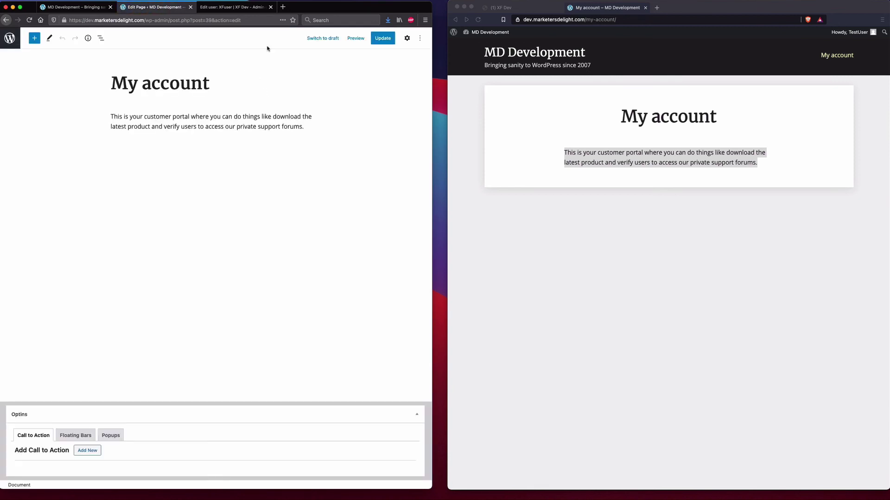
click(35, 38)
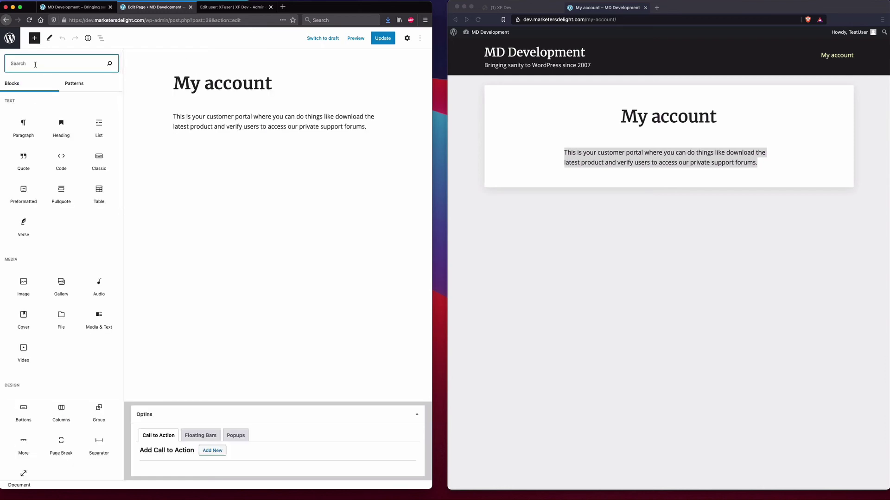
text(shortc)
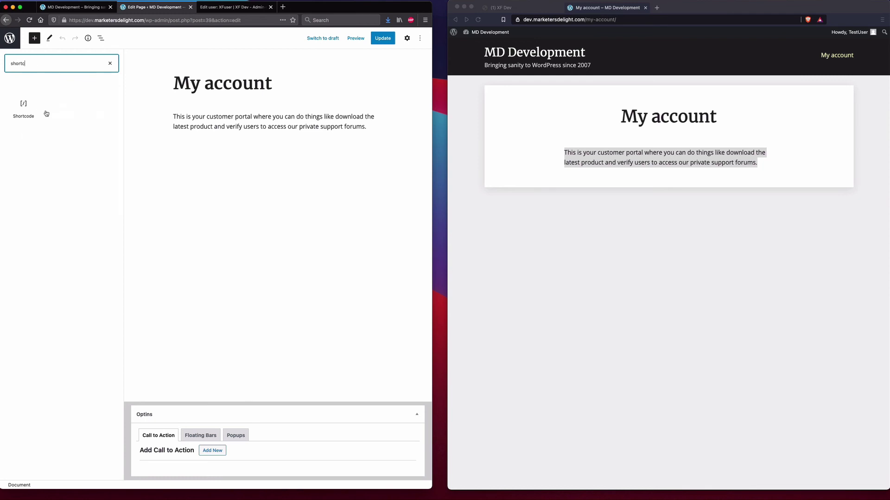
click(41, 111)
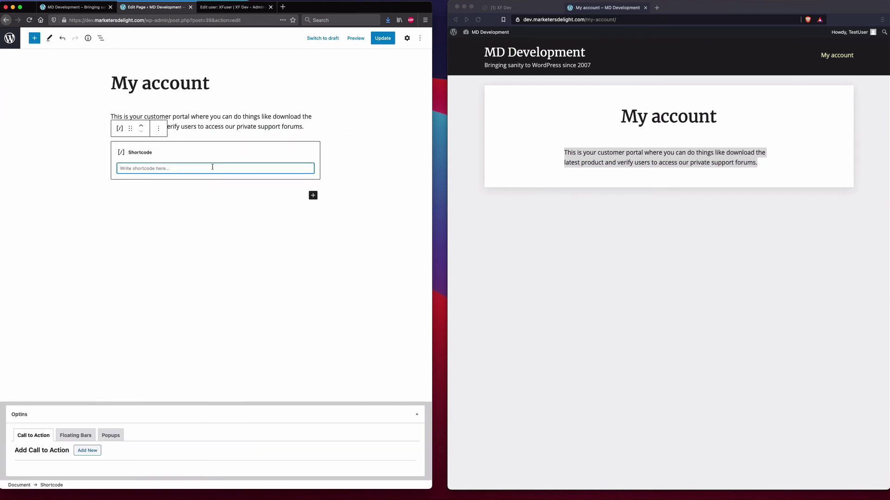
text([])
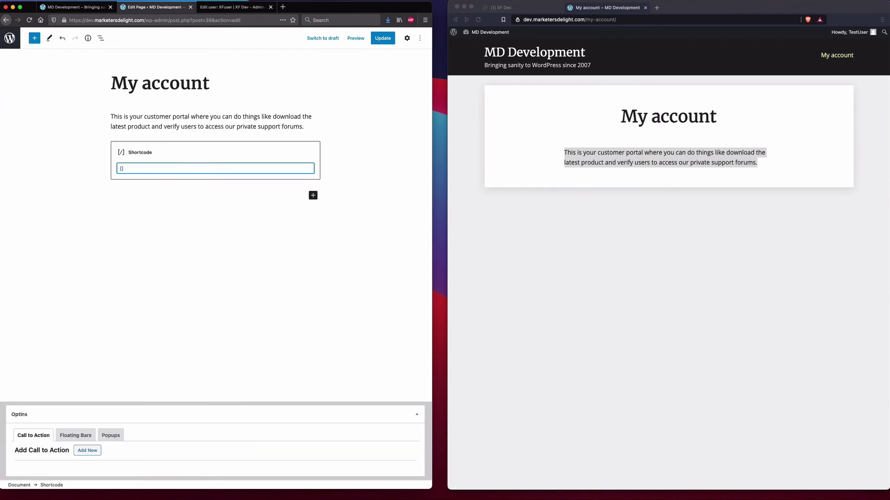
text(xf template="user-verify)
click(204, 172)
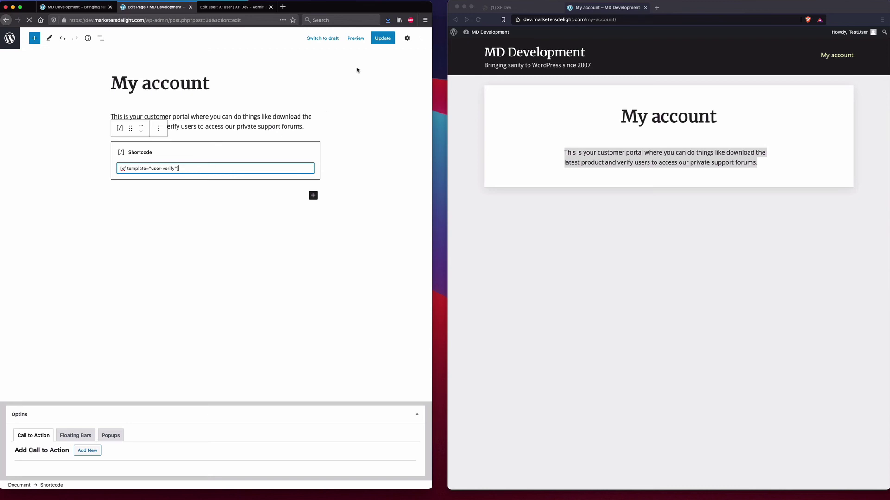
click(383, 38)
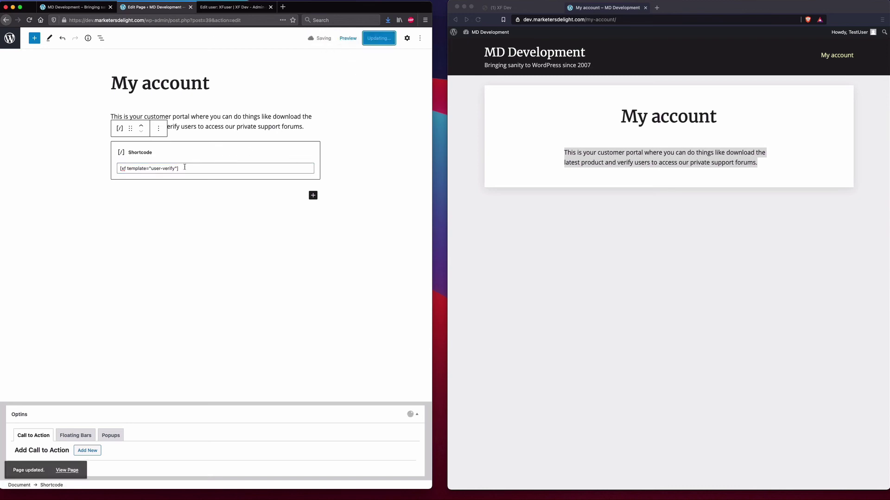
click(655, 121)
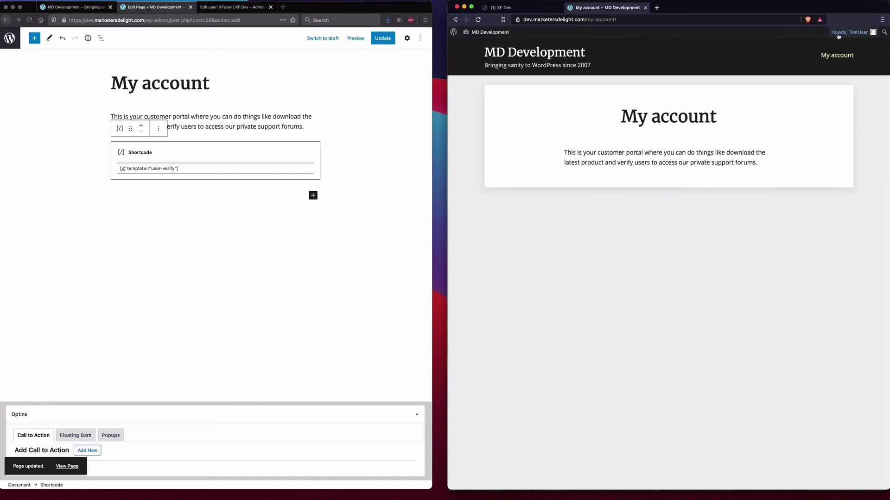
- Reload the live My account page to see the Forum users form, then leave the editor
mouse_move(843, 36)
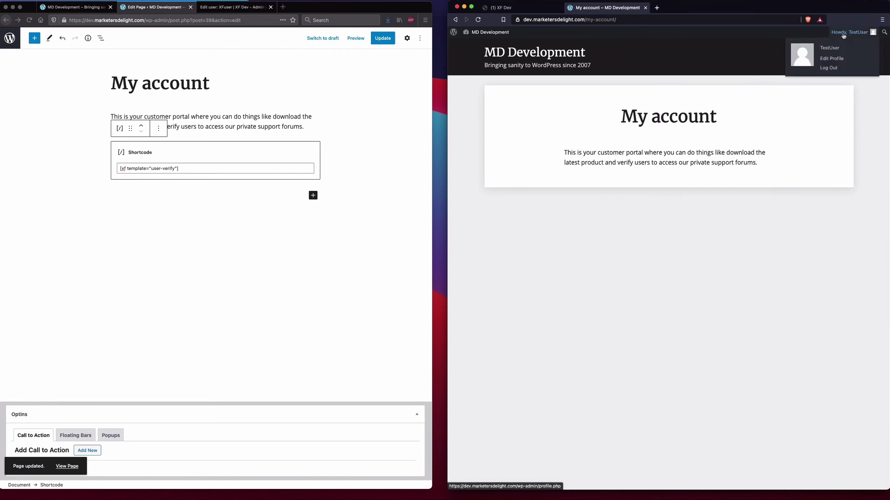
click(478, 20)
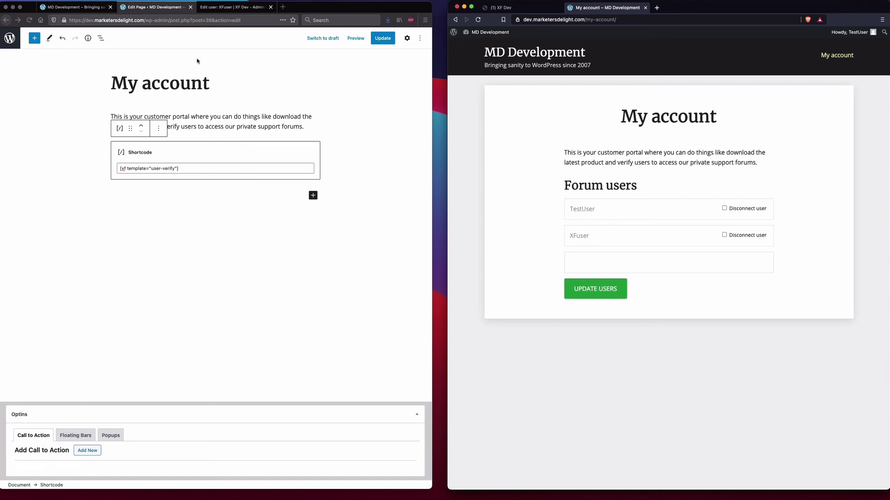
click(175, 44)
click(9, 41)
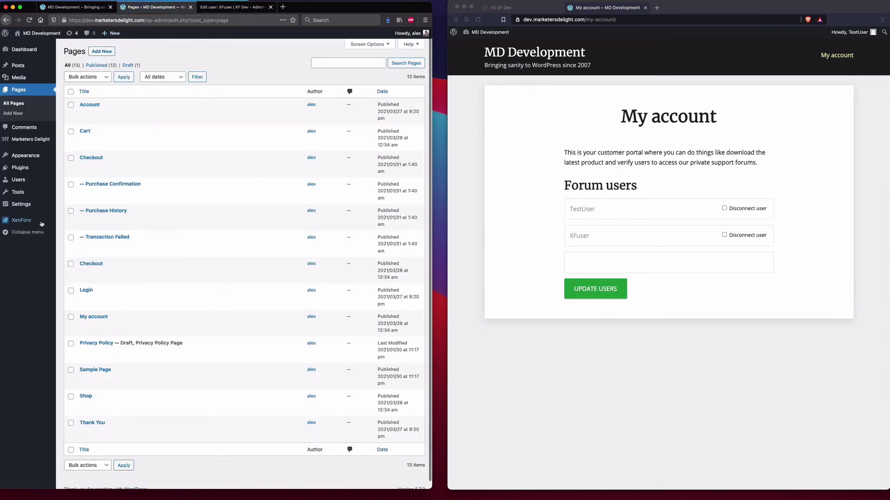
- Open the XenForo plugin settings and view the usergroup IDs and names under Site setup
mouse_move(41, 223)
click(72, 222)
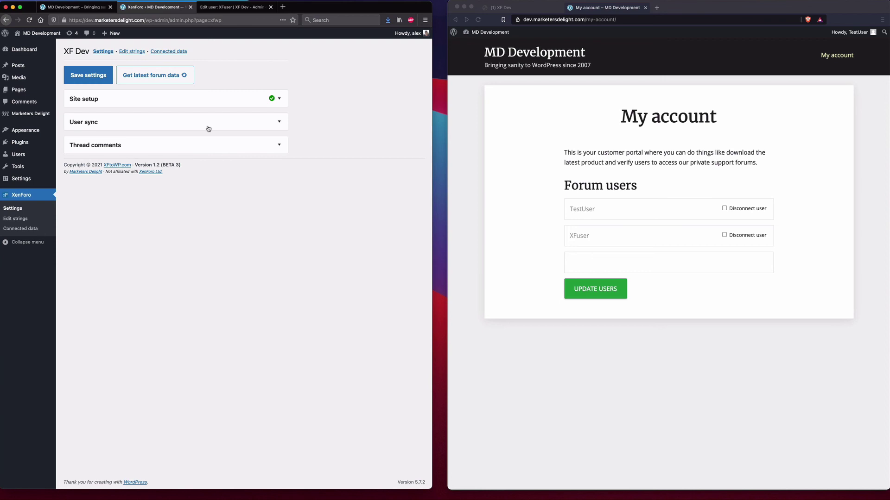
click(205, 99)
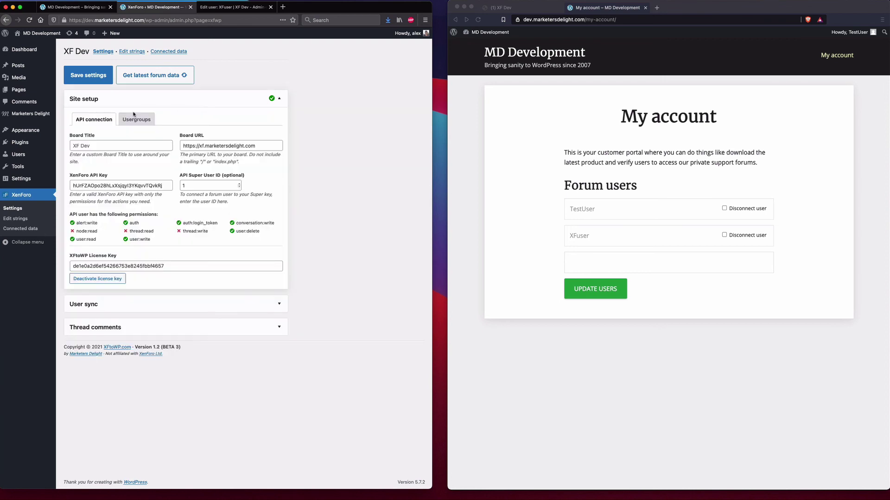
click(136, 120)
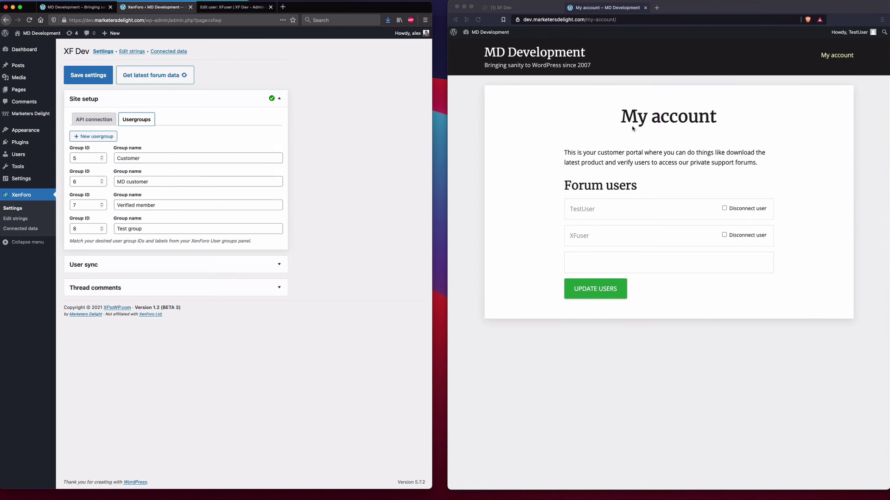
click(574, 239)
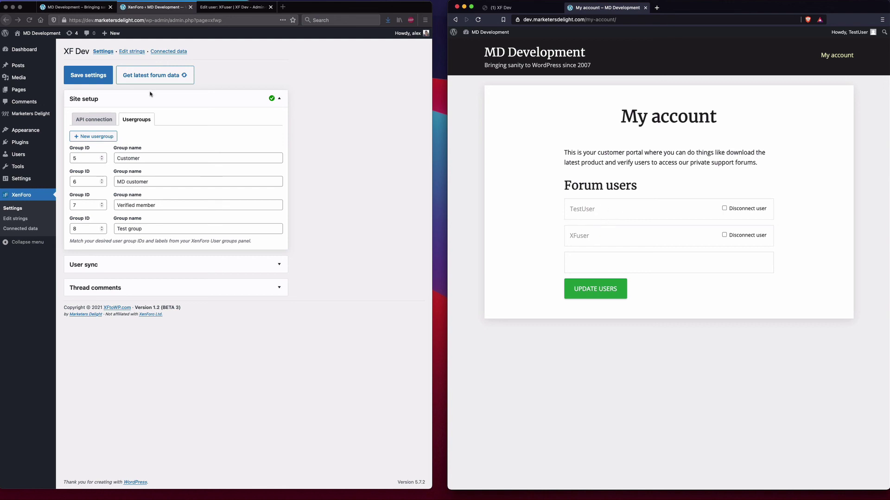
click(204, 101)
- Allow Verified member and Test group under User sync's allowed usergroups and save settings
click(204, 102)
click(155, 128)
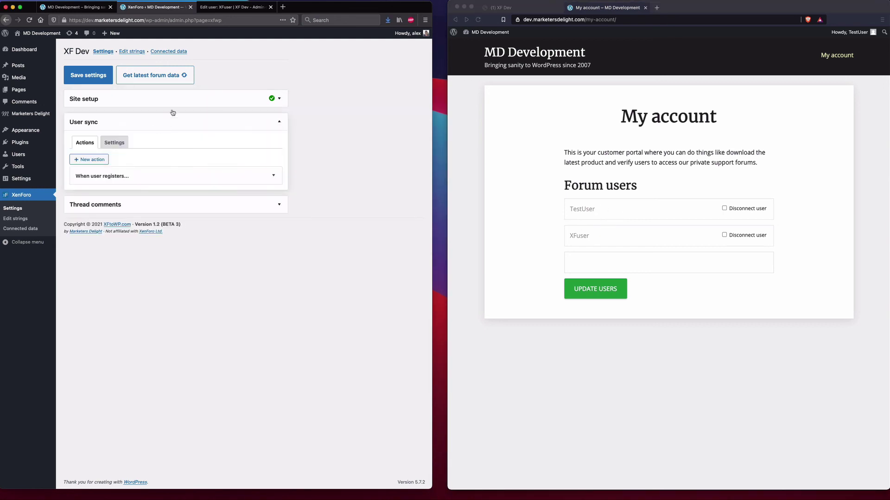
click(118, 144)
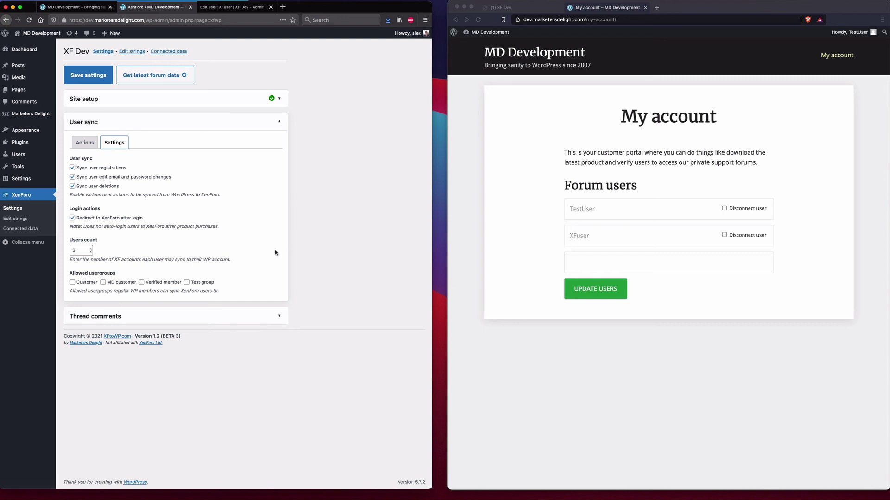
click(235, 266)
click(161, 285)
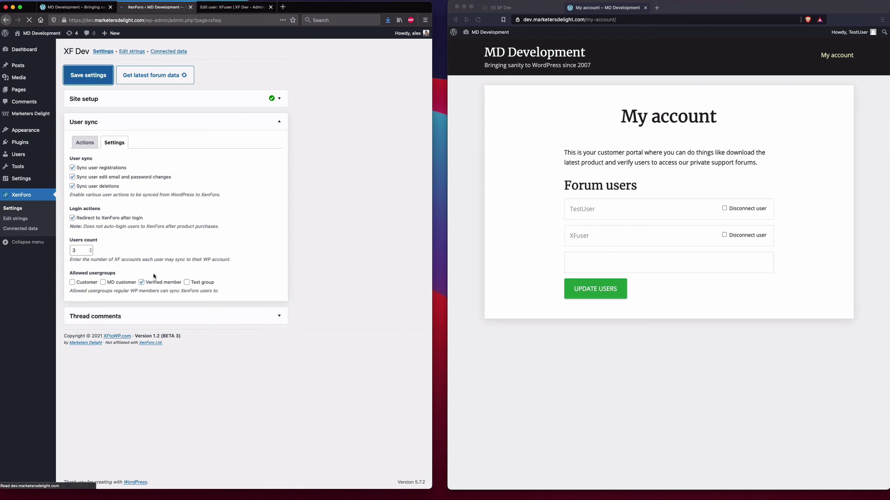
click(221, 129)
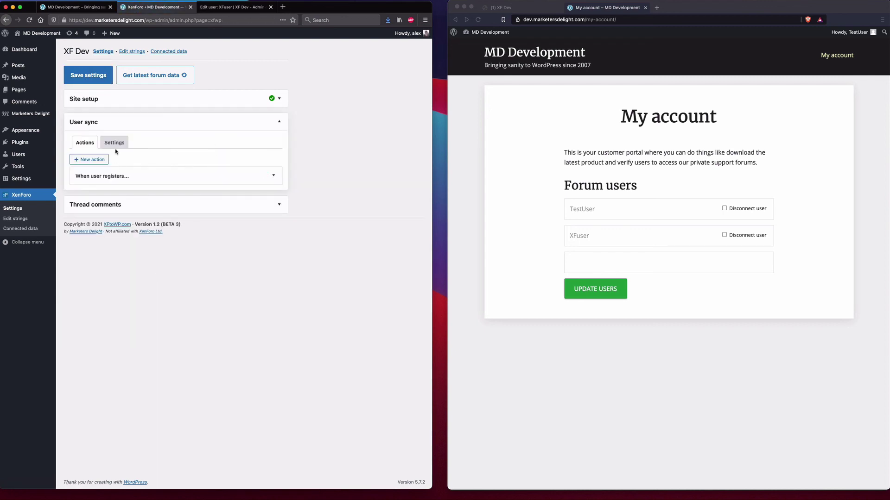
click(114, 143)
click(200, 283)
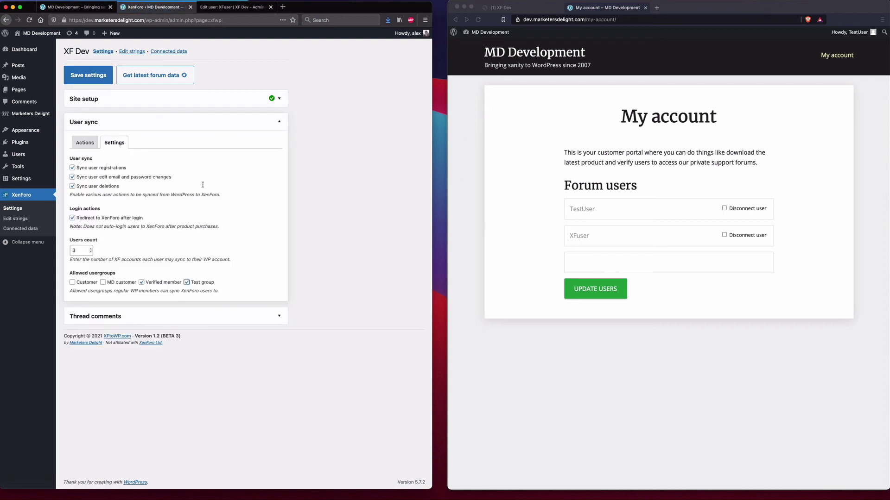
click(88, 75)
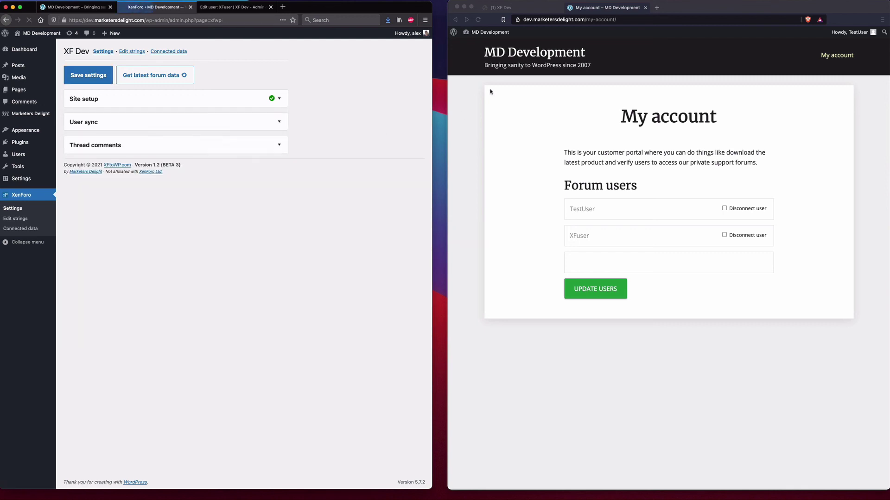
- Reload My account, tick Verified member and Test group for XFuser, and submit UPDATE USERS
click(498, 96)
click(478, 20)
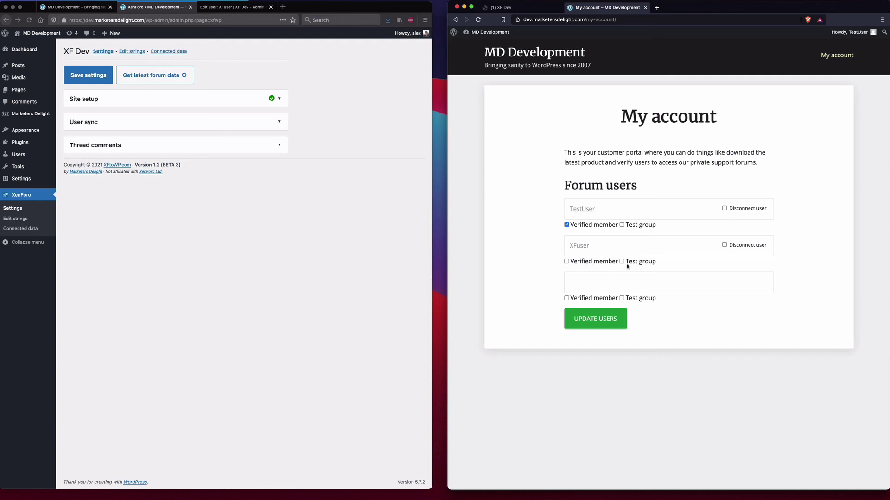
click(584, 263)
click(642, 264)
click(594, 323)
click(220, 7)
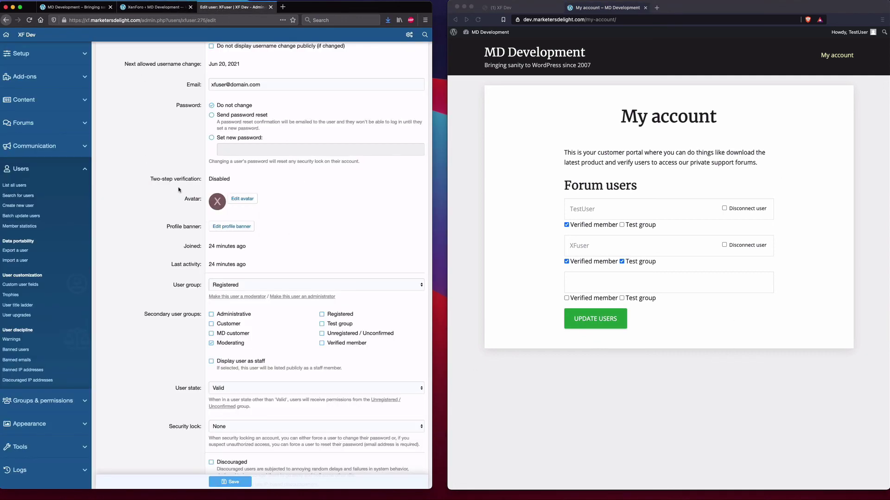
- Reload XFuser's XenForo edit page to verify Verified member and Test group secondary groups
scroll(179, 189, up, 3)
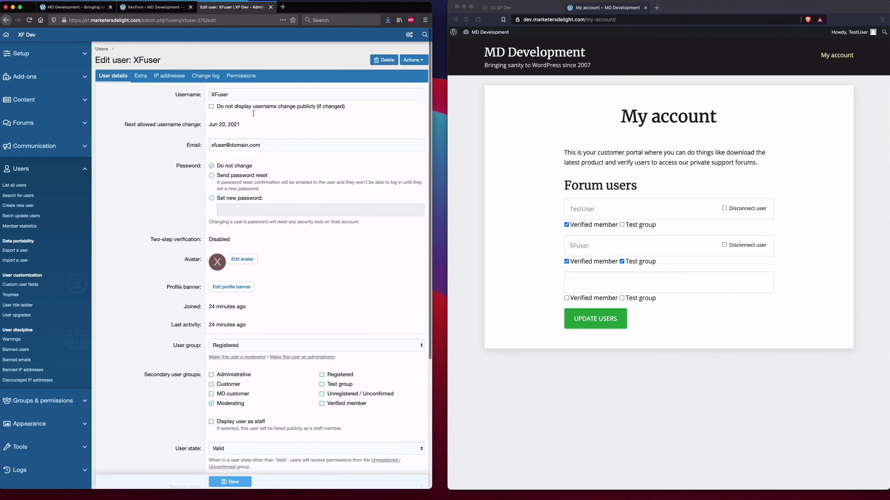
scroll(207, 162, down, 5)
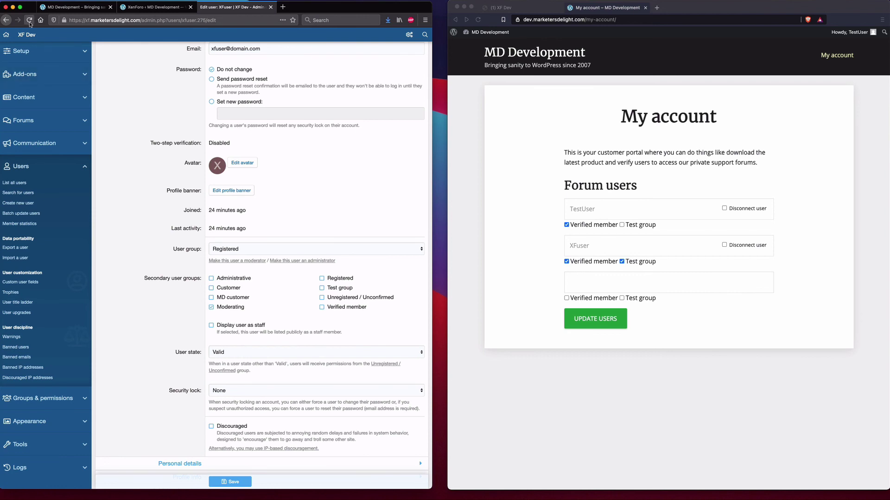
click(29, 20)
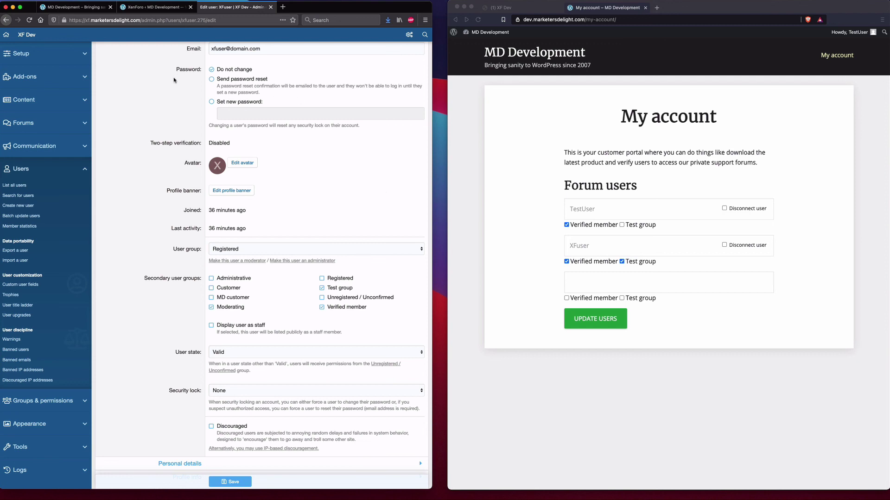
click(147, 7)
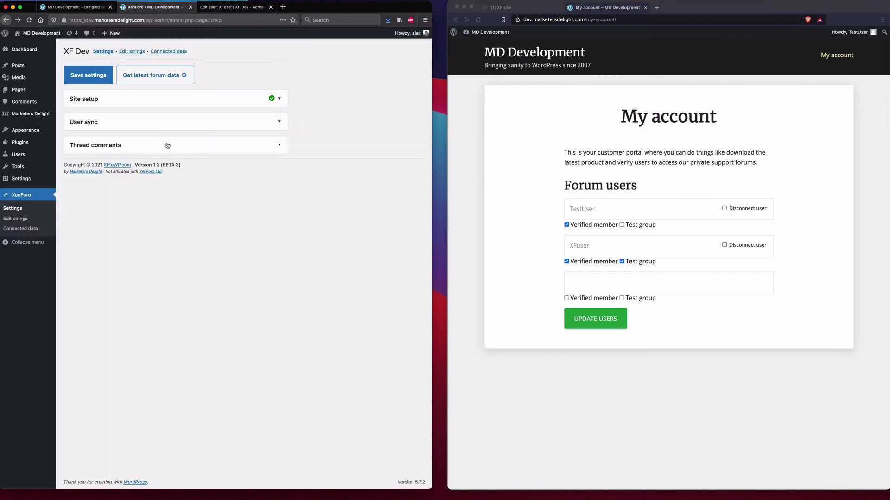
- Show the XenForo Connected users list with TestUser linked to the TestUser and XFuser accounts
click(21, 230)
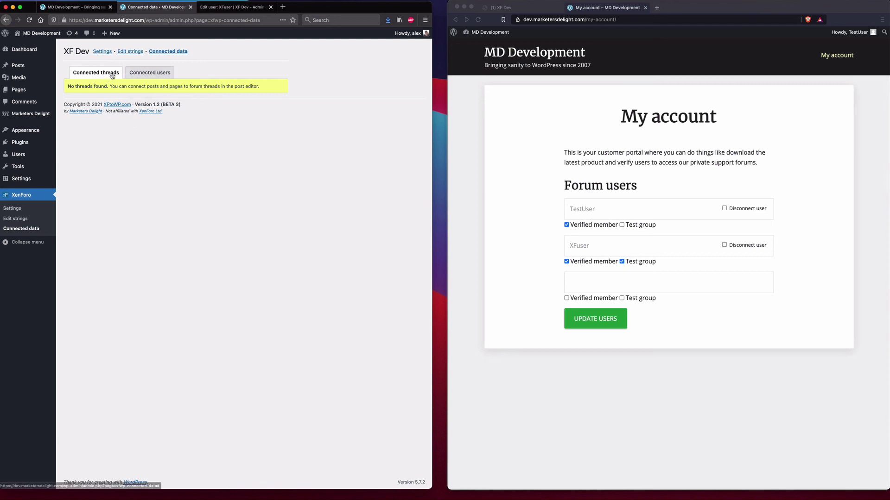
click(147, 75)
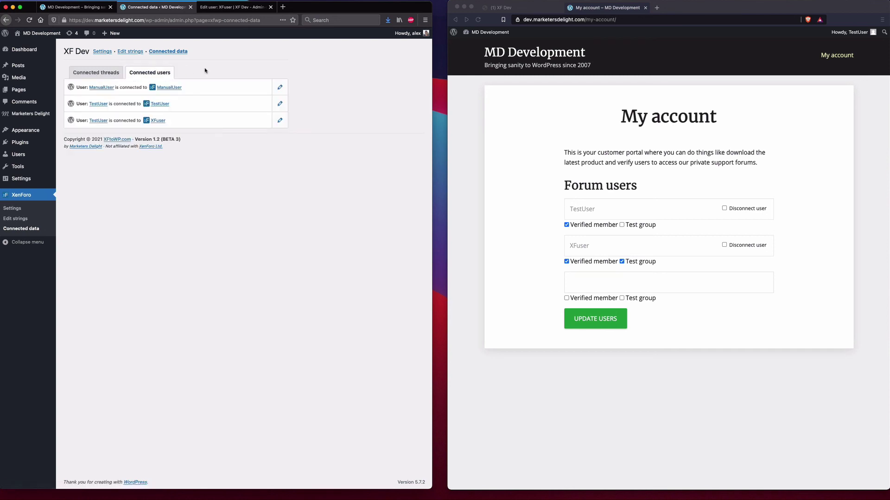